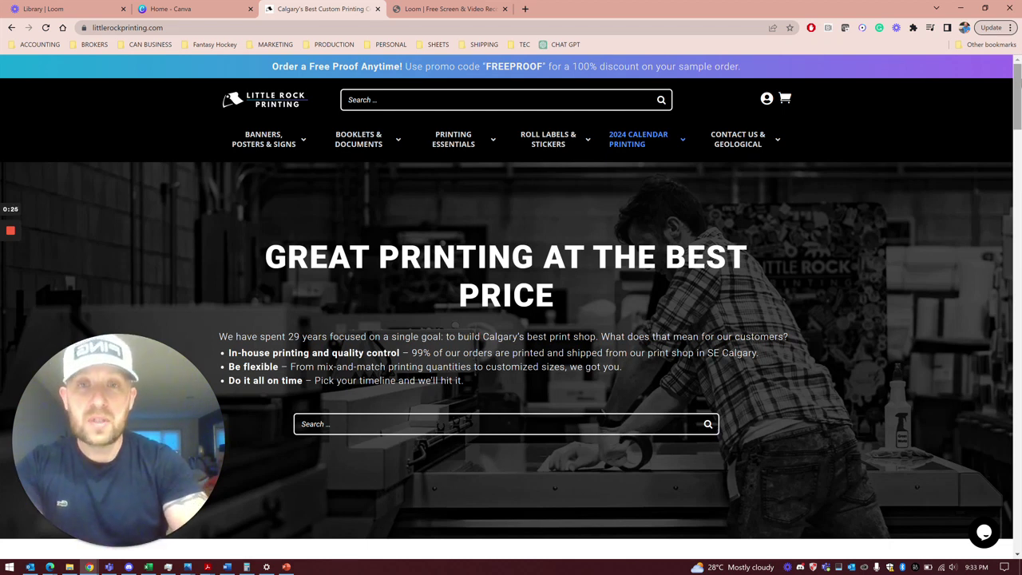
- Reveal the 2024 Calendar Printing menu listing Calendars, Desktop Calendars and Calendar Templates
{"action": "mouse_move", "coordinate": [658, 141]}
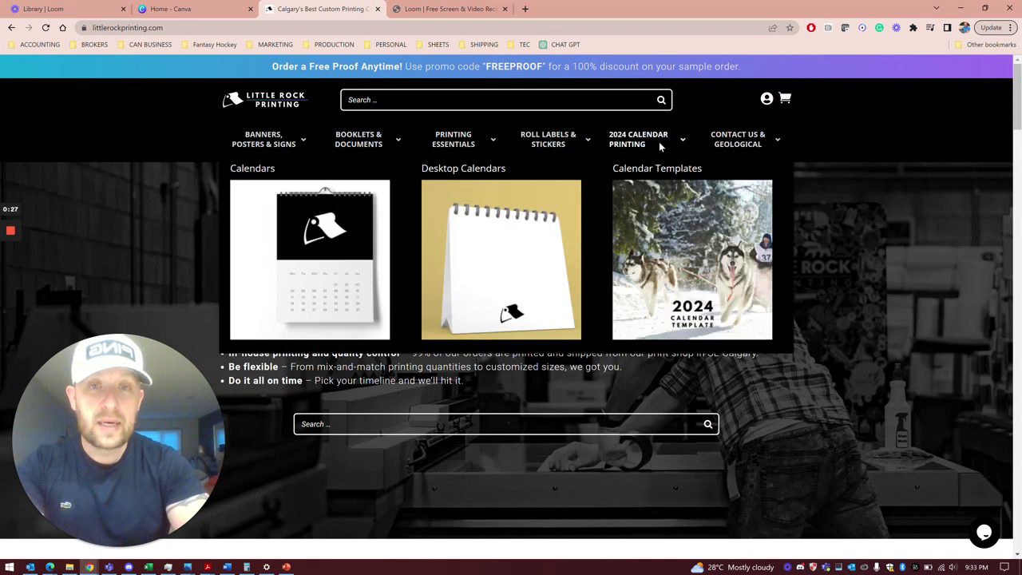
- Open Calendar Templates and use the 11×8.5" Standard 28-page template as an editable Canva copy
{"action": "left_click", "coordinate": [662, 223]}
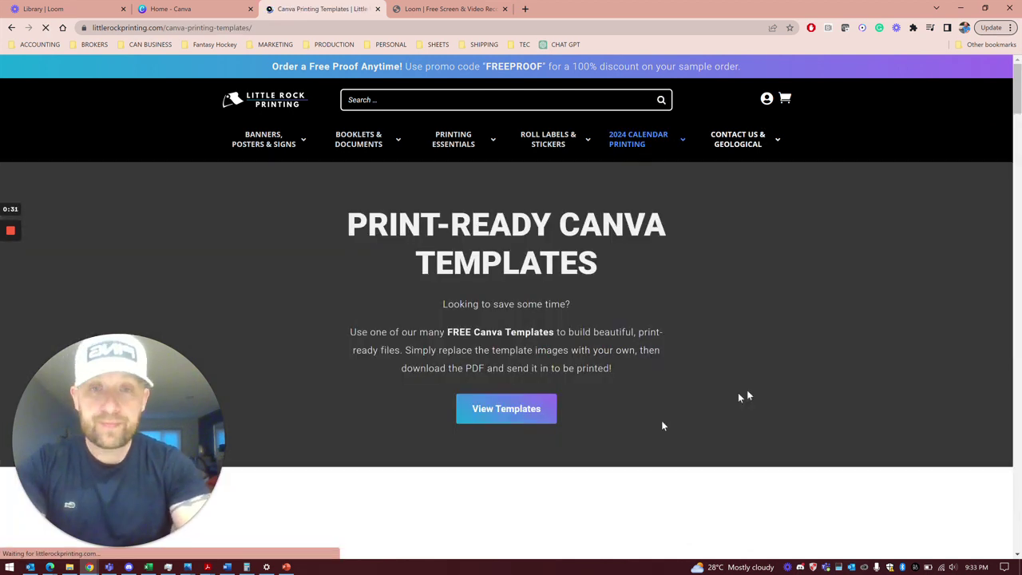
{"action": "left_click_drag", "start_coordinate": [1015, 119], "coordinate": [1004, 213]}
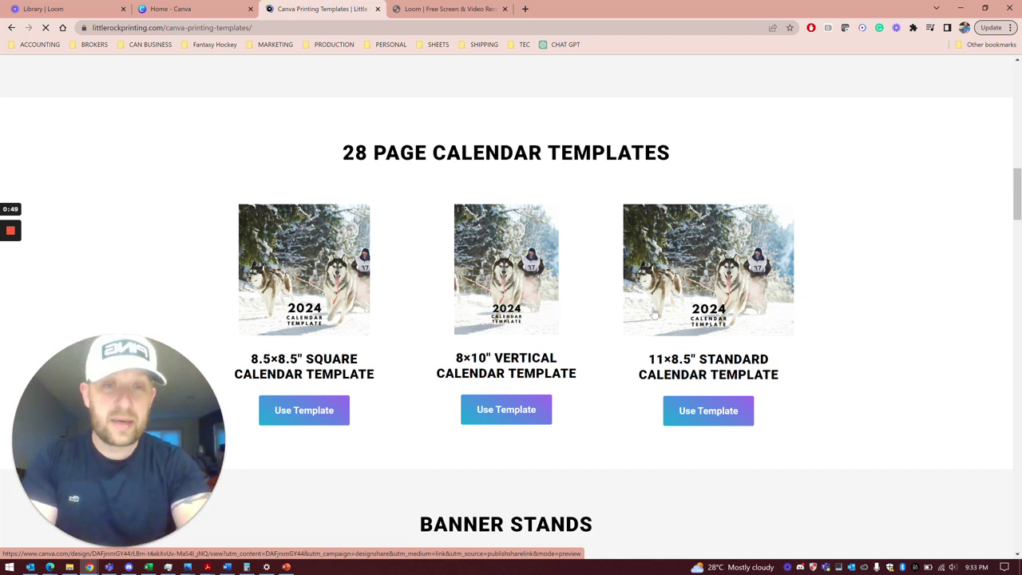
{"action": "left_click", "coordinate": [710, 411]}
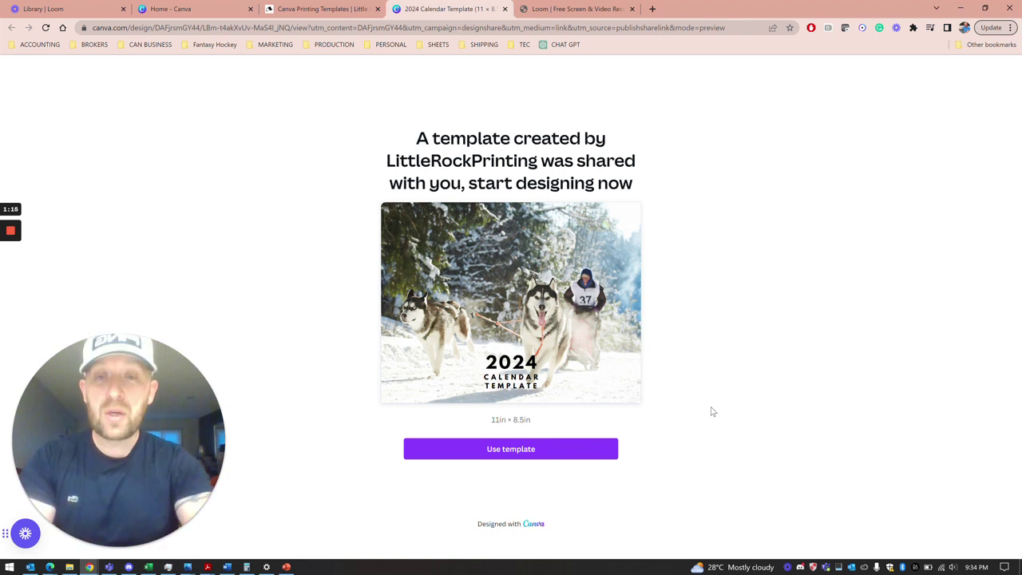
{"action": "left_click", "coordinate": [552, 449]}
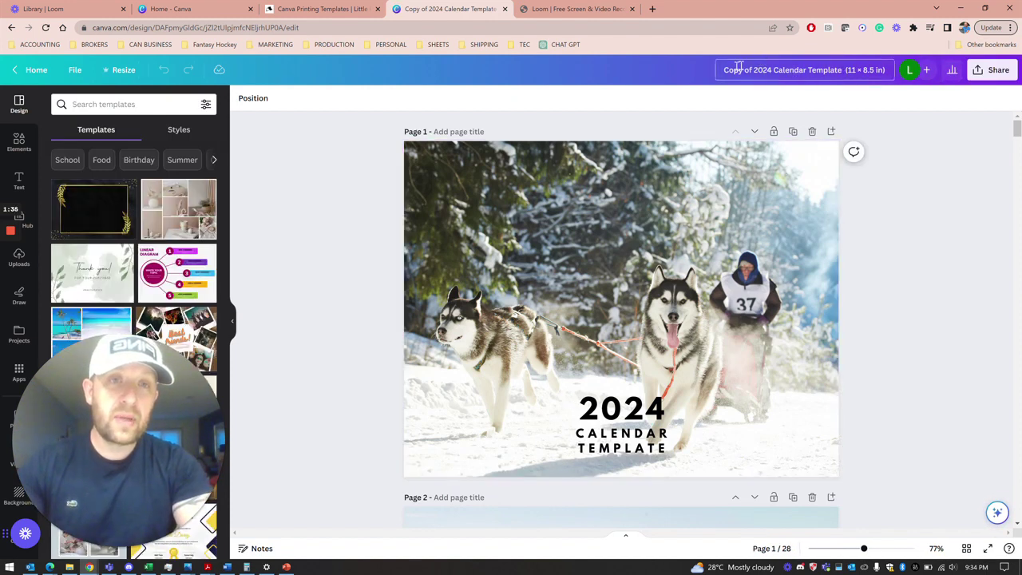
- Replace the 'Copy of 2024 Calendar Template' title with 'Little Rock Calendar 2024'
{"action": "left_click_drag", "start_coordinate": [723, 68], "coordinate": [843, 79]}
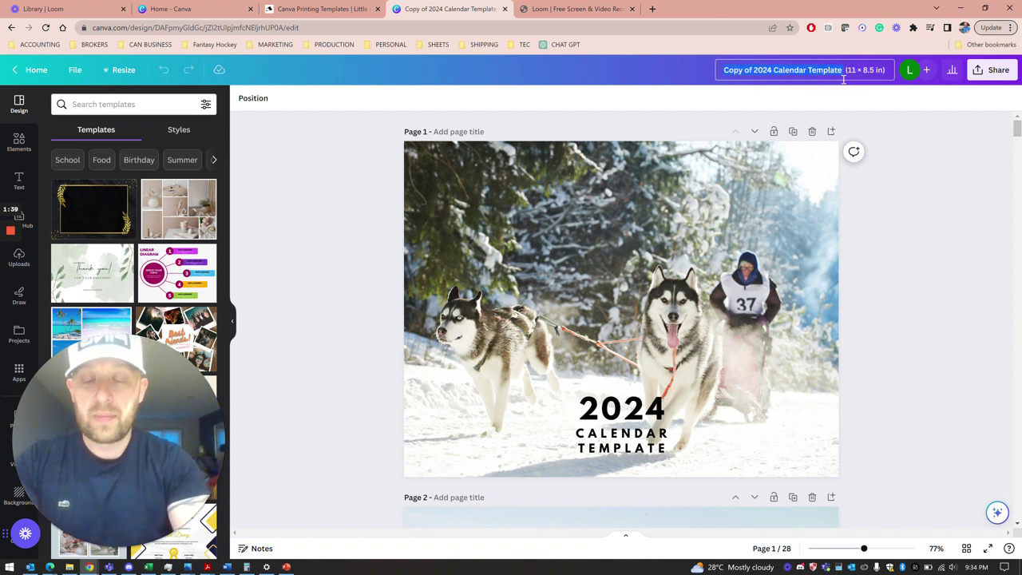
{"action": "type", "text": "L"}
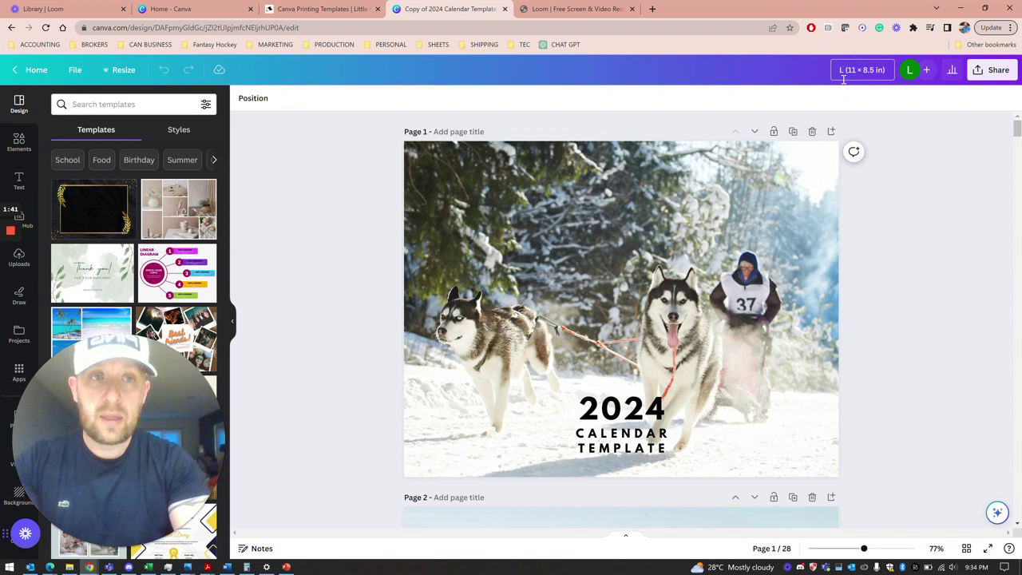
{"action": "type", "text": "ittle Rock Cale"}
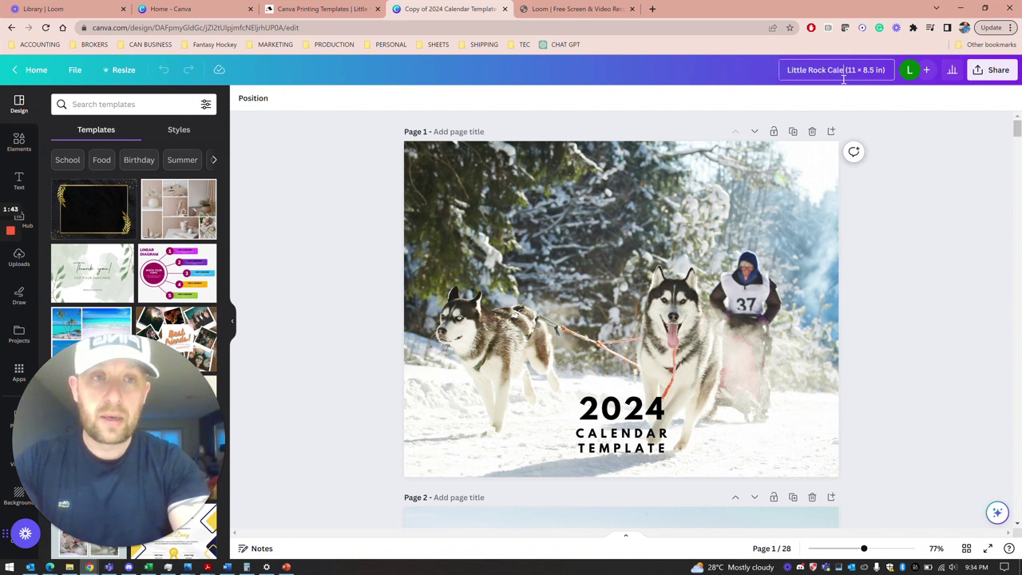
{"action": "type", "text": "ndar"}
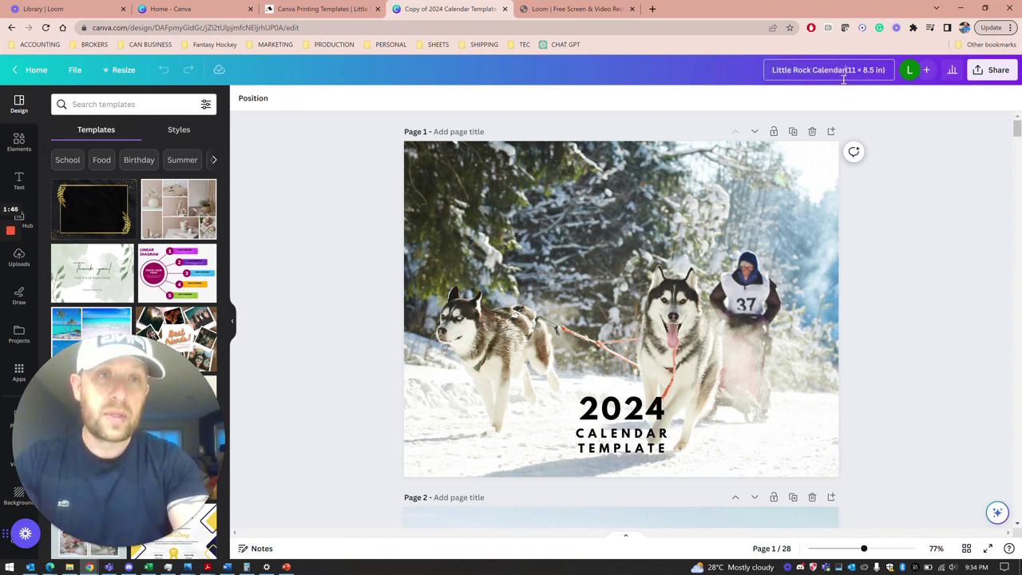
{"action": "type", "text": " 2024"}
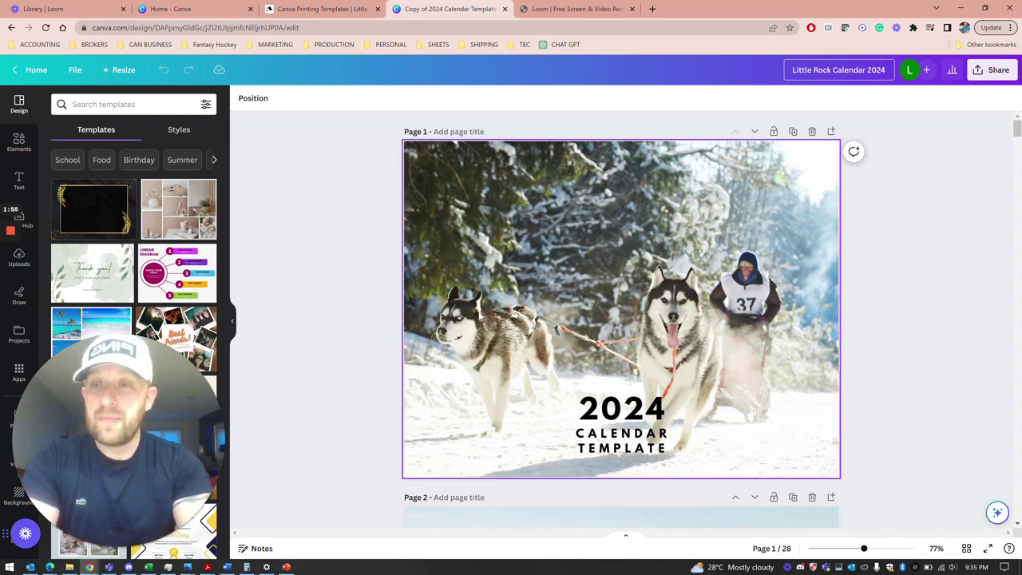
- Delete the sled-dog photo from the cover page
{"action": "mouse_move", "coordinate": [98, 549]}
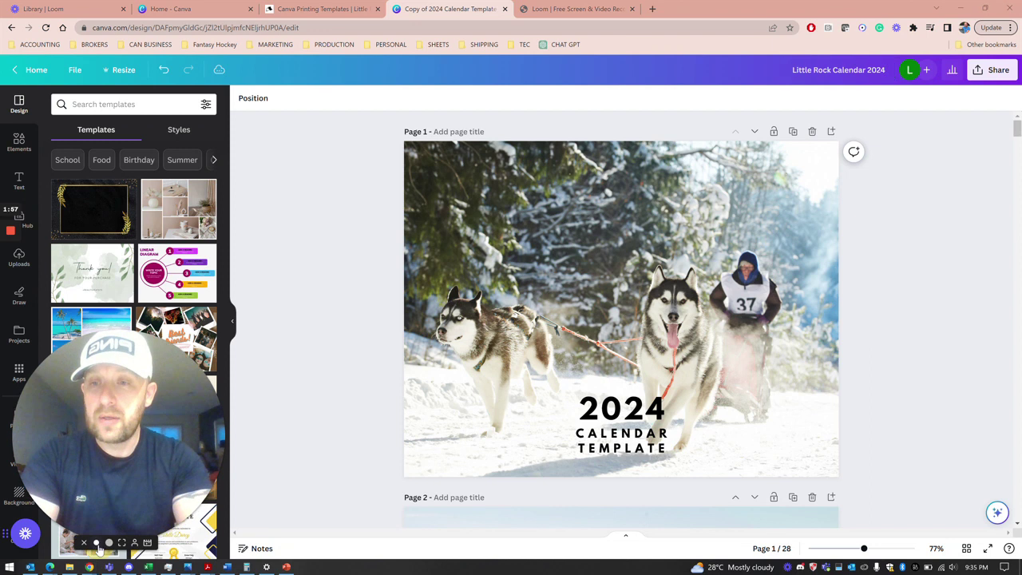
{"action": "left_click", "coordinate": [98, 547]}
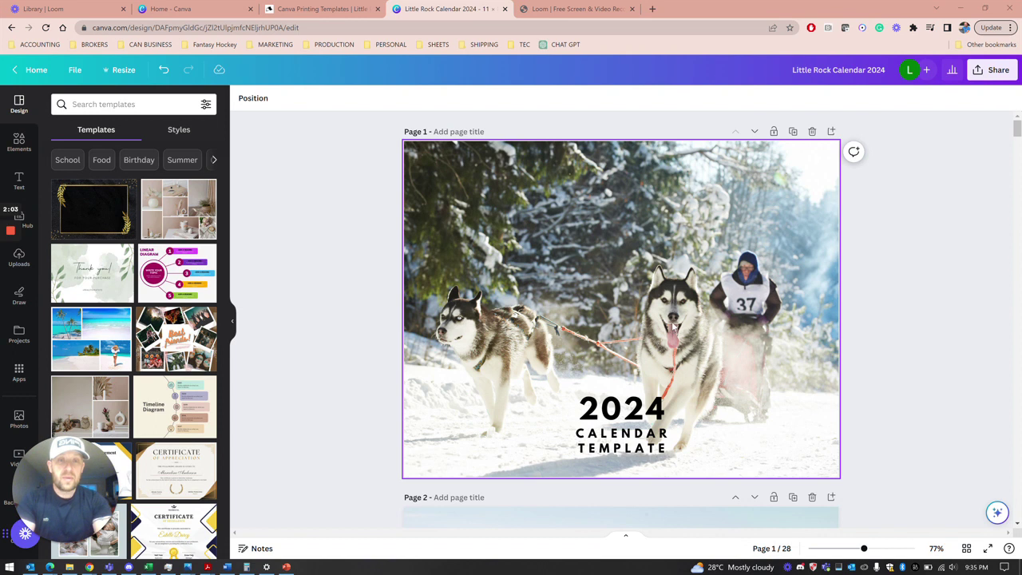
{"action": "left_click", "coordinate": [672, 319]}
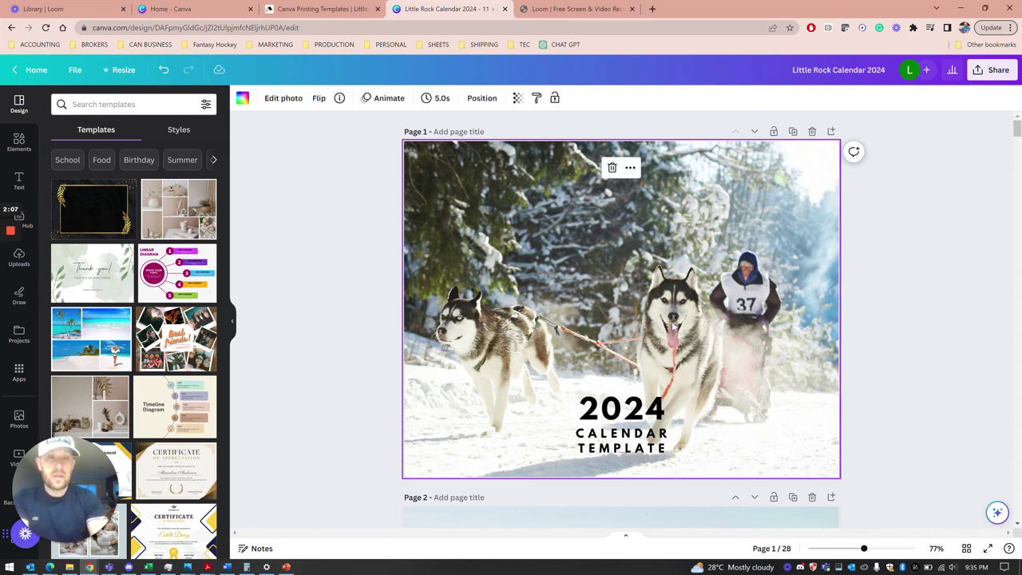
{"action": "key", "text": "Delete"}
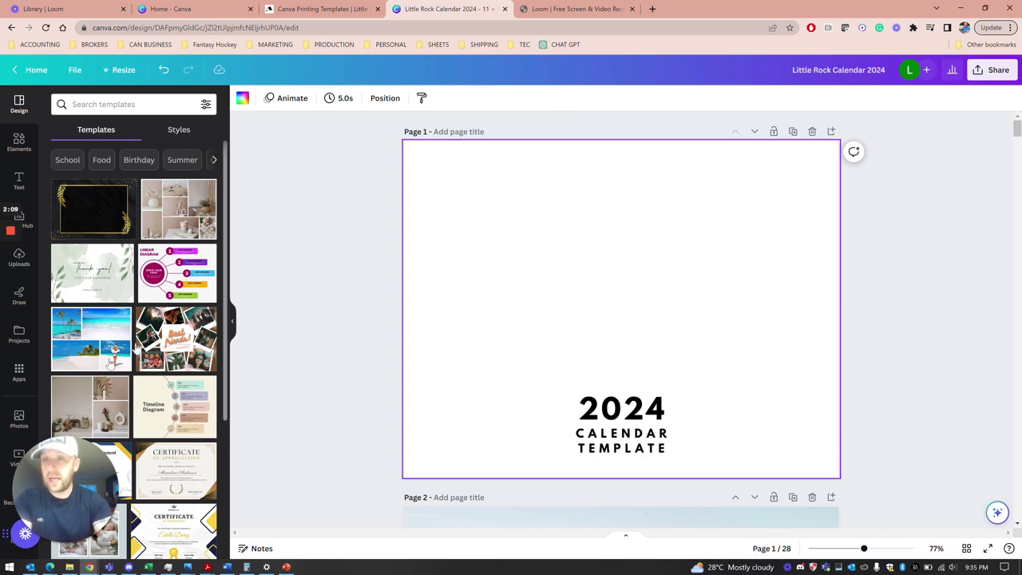
- Browse previously uploaded images, then switch to the Photos library
{"action": "left_click", "coordinate": [24, 262]}
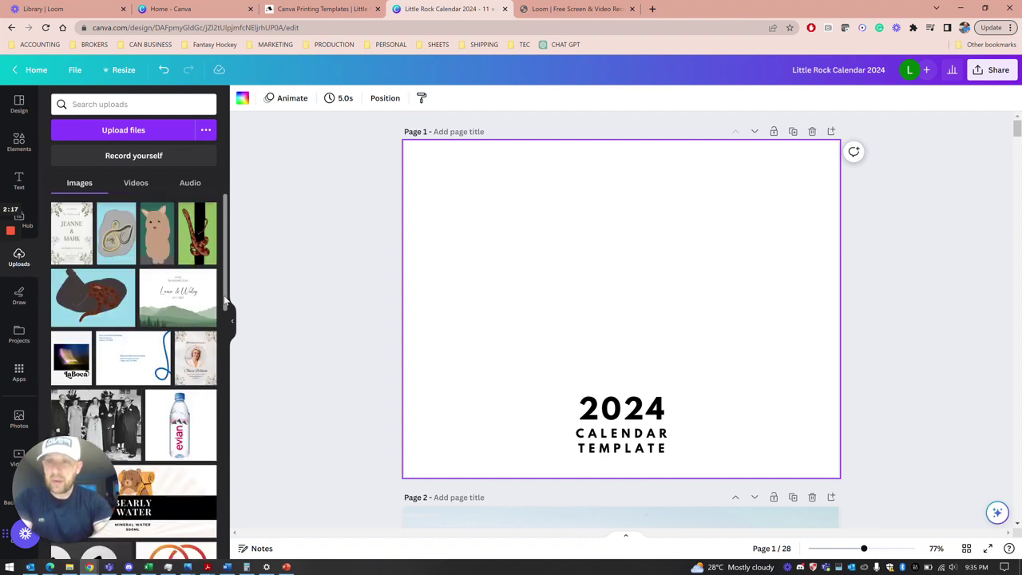
{"action": "left_click_drag", "start_coordinate": [226, 263], "coordinate": [225, 341]}
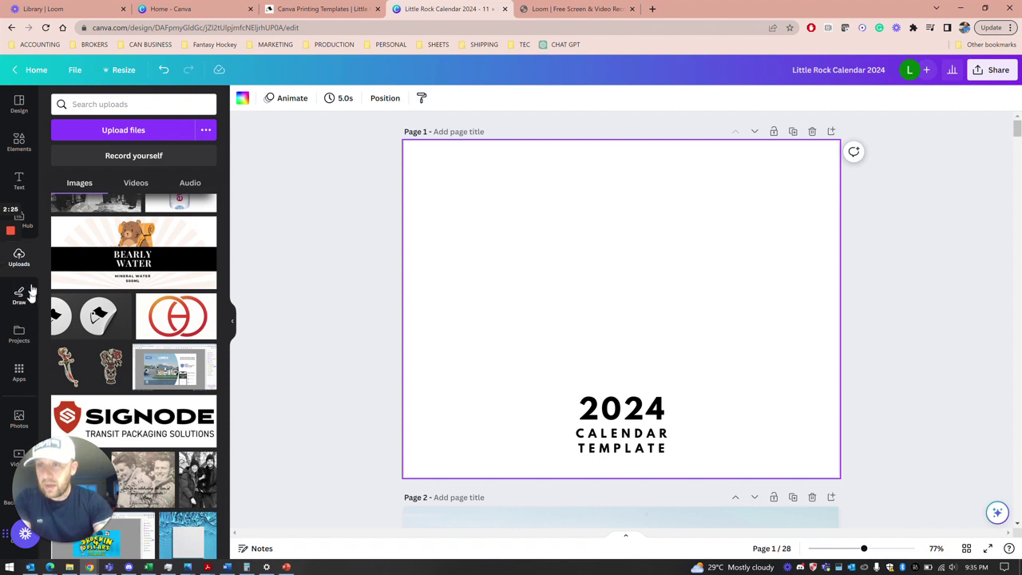
{"action": "left_click", "coordinate": [23, 427]}
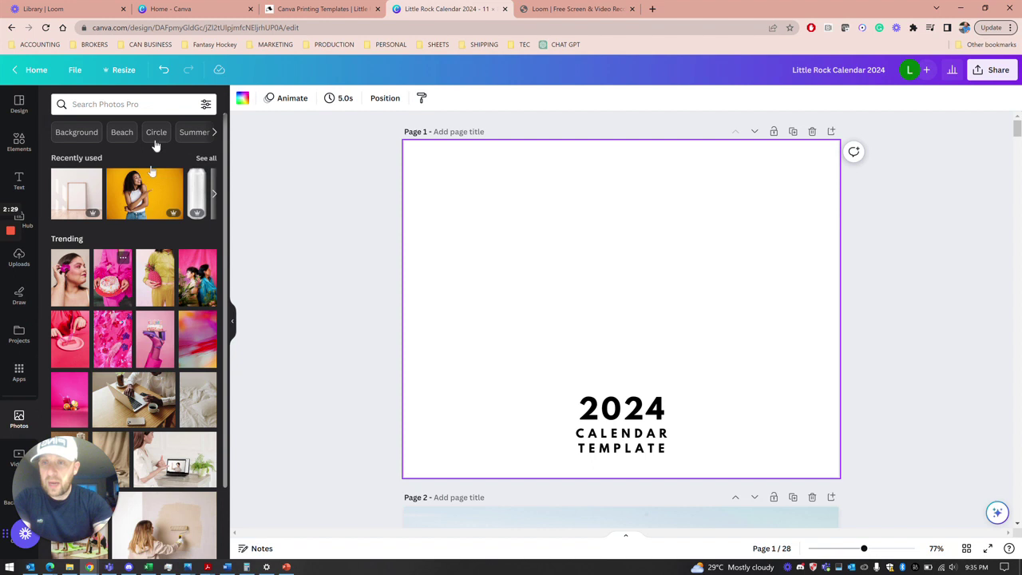
- Search Photos for 'ocean' and set a sunny beach photo as the cover page background
{"action": "left_click", "coordinate": [127, 104]}
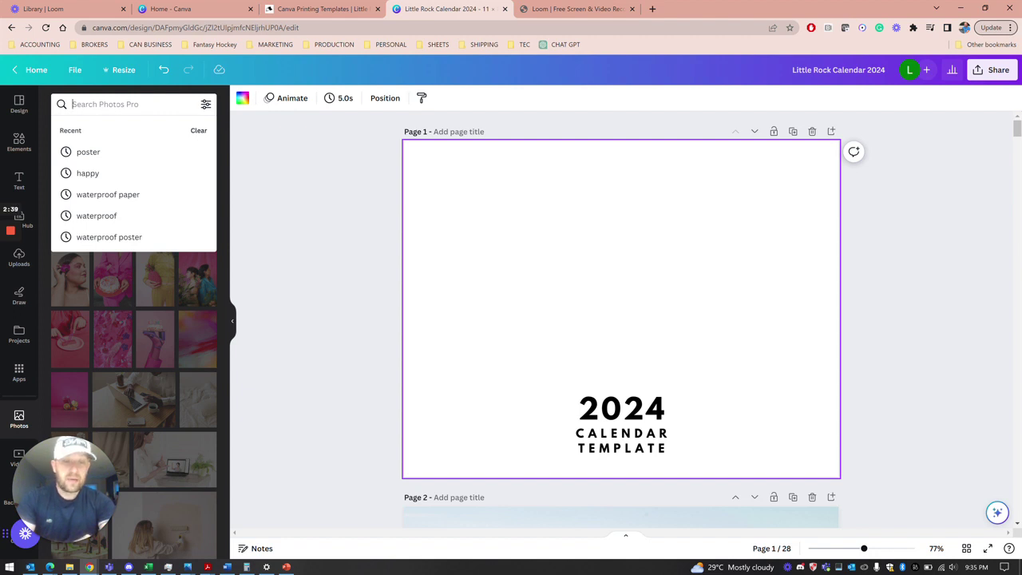
{"action": "type", "text": "ocean"}
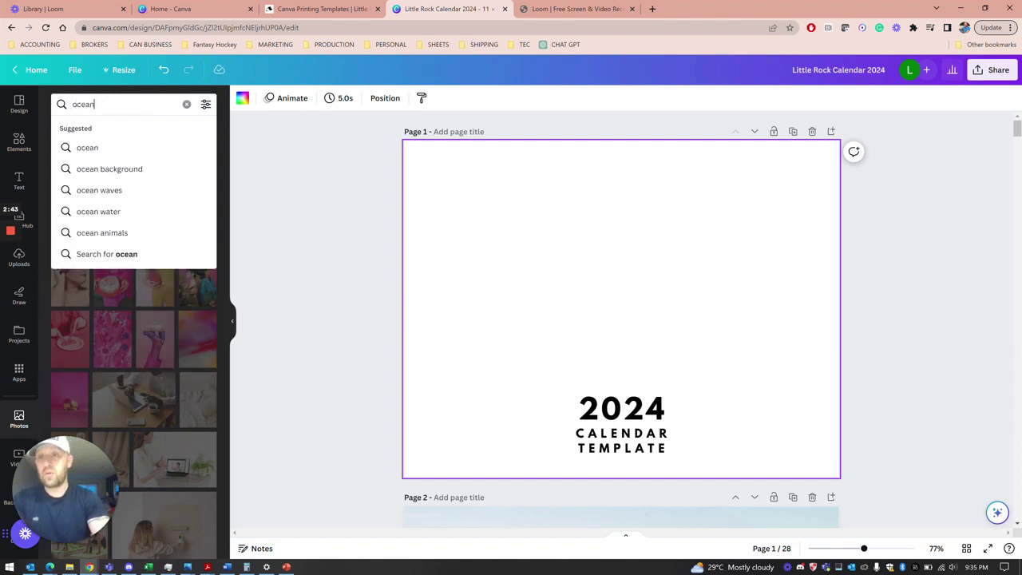
{"action": "key", "text": "Return"}
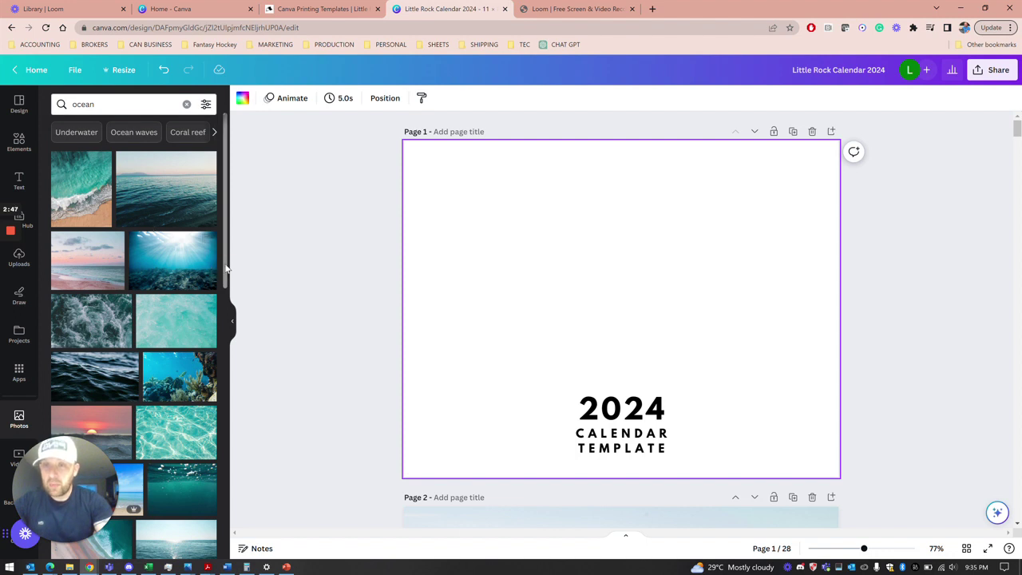
{"action": "left_click_drag", "start_coordinate": [224, 271], "coordinate": [219, 312]}
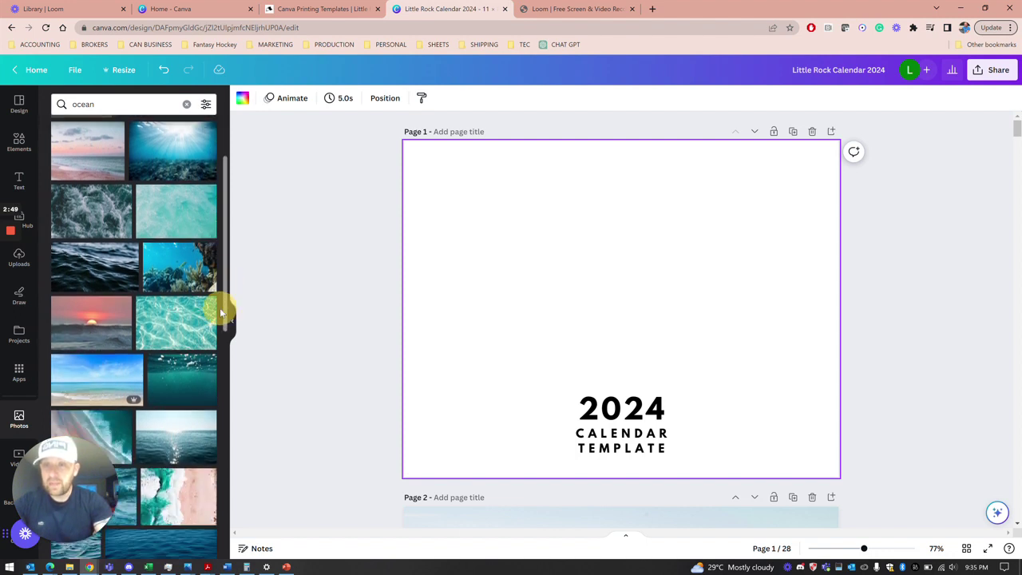
{"action": "left_click", "coordinate": [116, 382]}
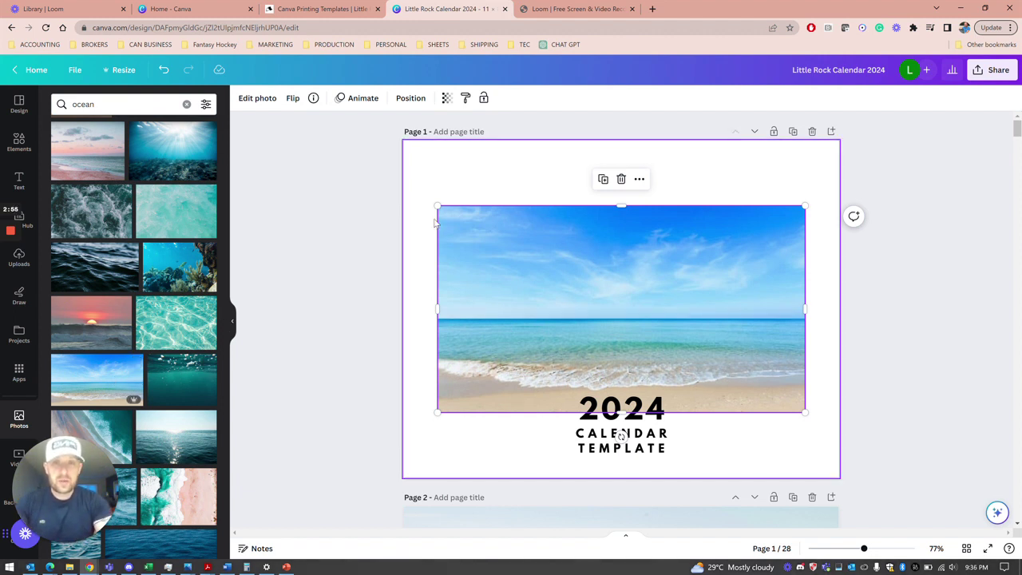
{"action": "left_click_drag", "start_coordinate": [437, 206], "coordinate": [404, 185]}
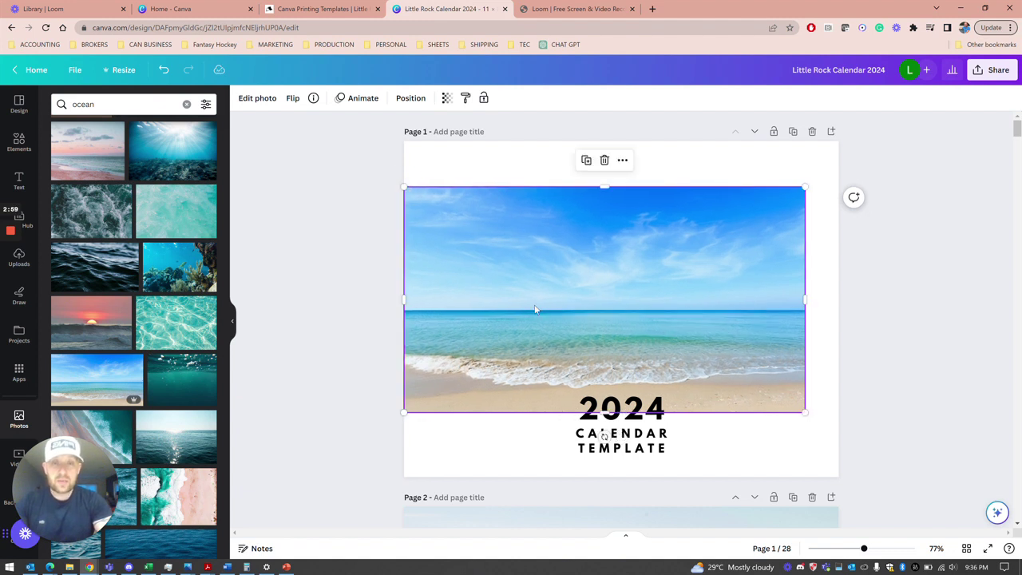
{"action": "right_click", "coordinate": [535, 309]}
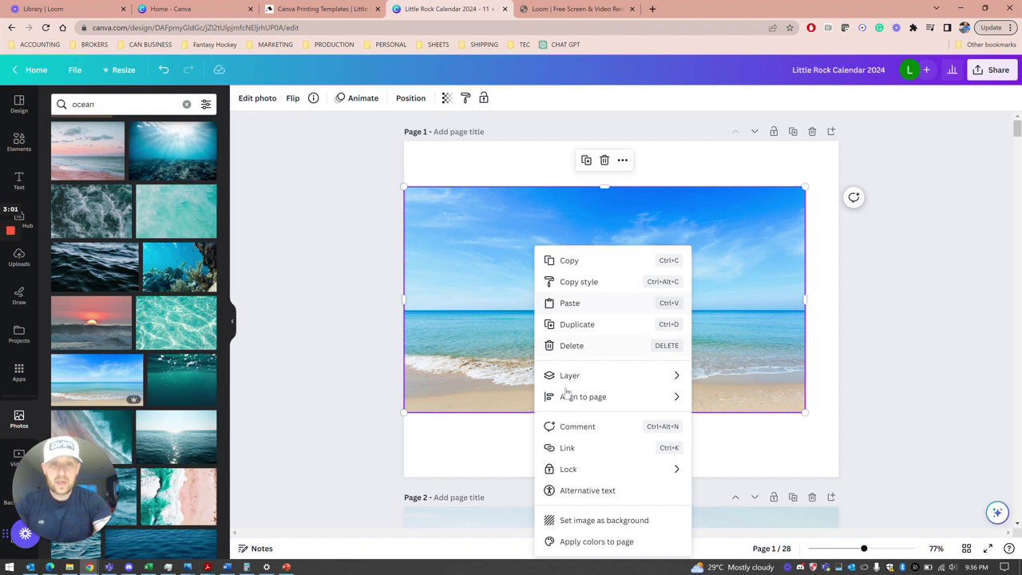
{"action": "left_click", "coordinate": [582, 519]}
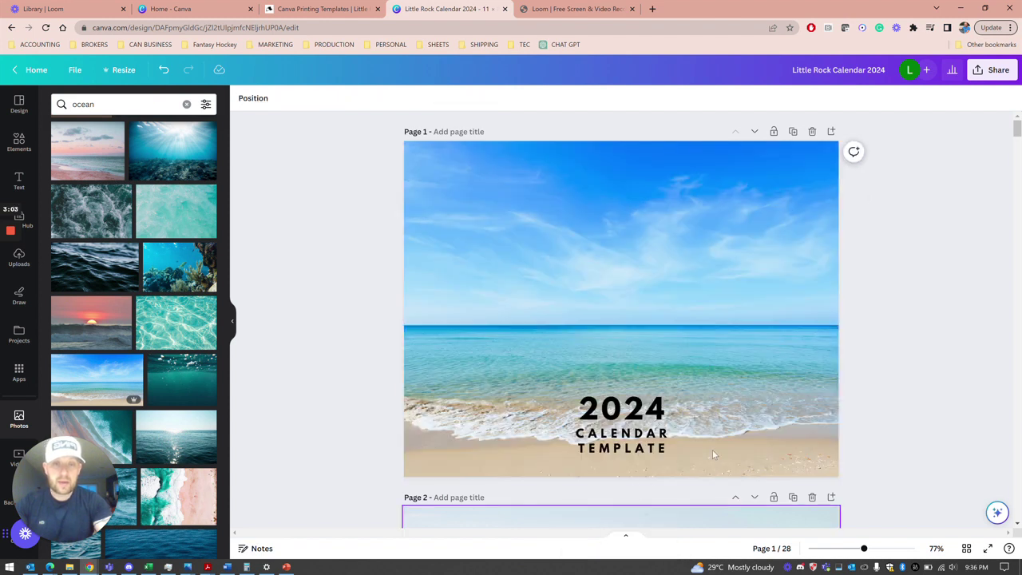
- Move the 2024 Calendar Template text toward the page top and group its text boxes
{"action": "left_click", "coordinate": [658, 409]}
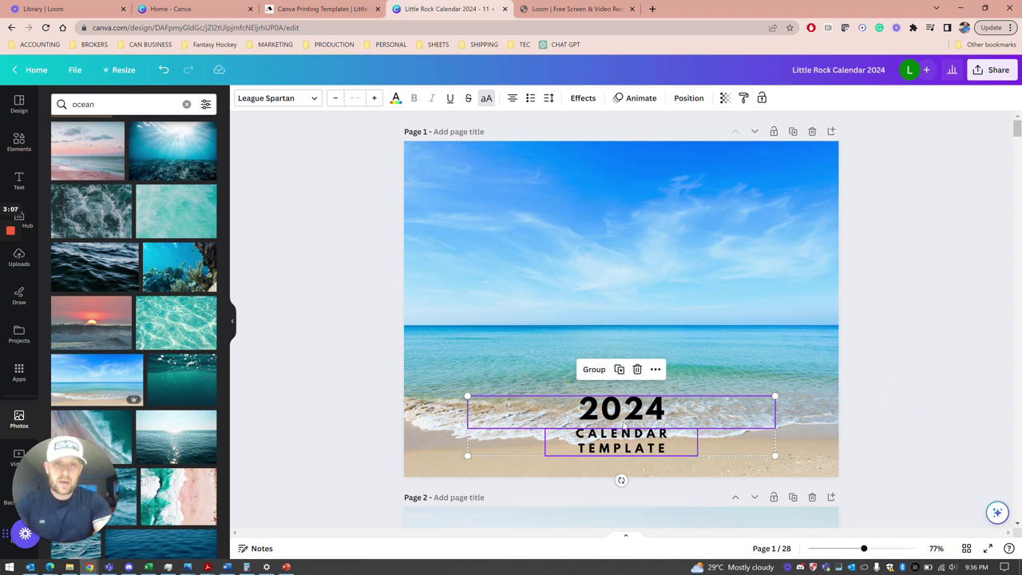
{"action": "left_click_drag", "start_coordinate": [626, 423], "coordinate": [618, 269]}
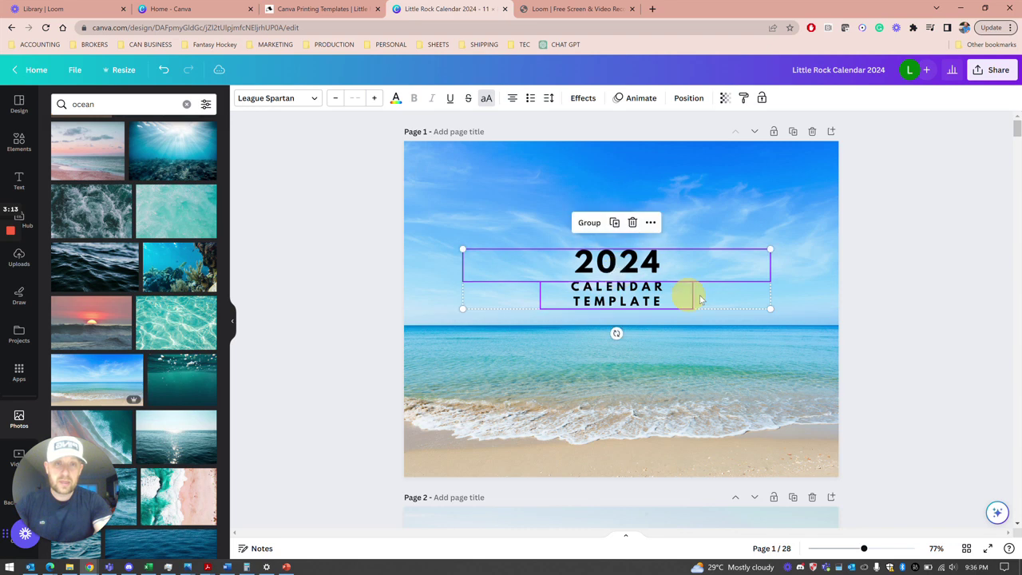
{"action": "left_click", "coordinate": [593, 225]}
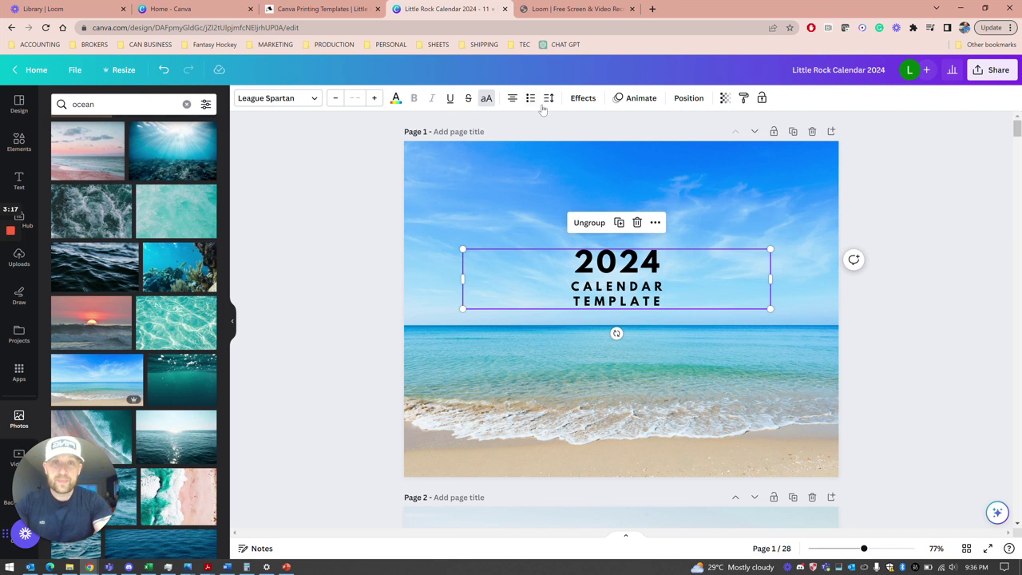
{"action": "left_click_drag", "start_coordinate": [622, 275], "coordinate": [626, 287]}
{"action": "left_click", "coordinate": [626, 289]}
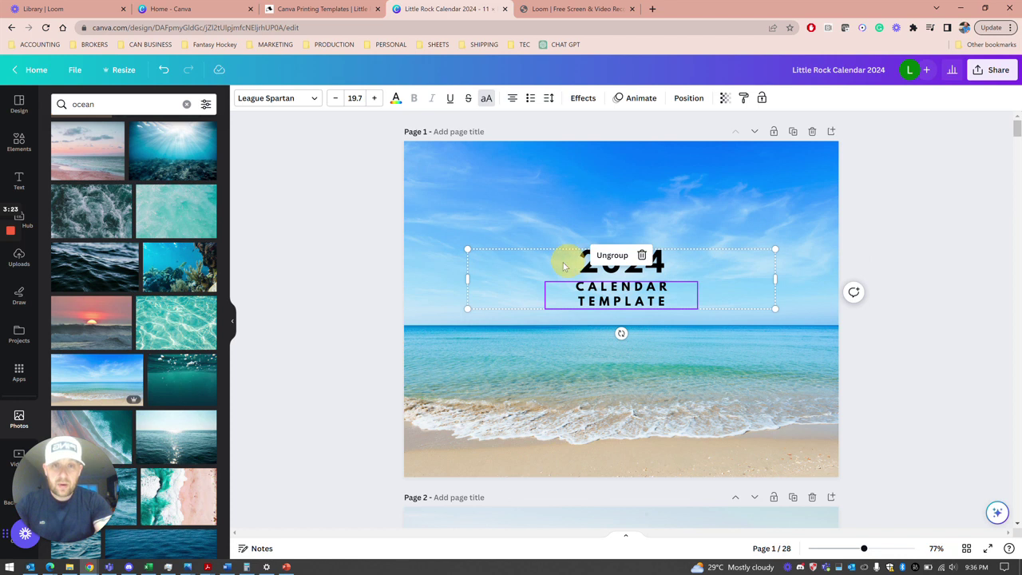
{"action": "left_click", "coordinate": [562, 265]}
{"action": "left_click_drag", "start_coordinate": [527, 274], "coordinate": [563, 277]}
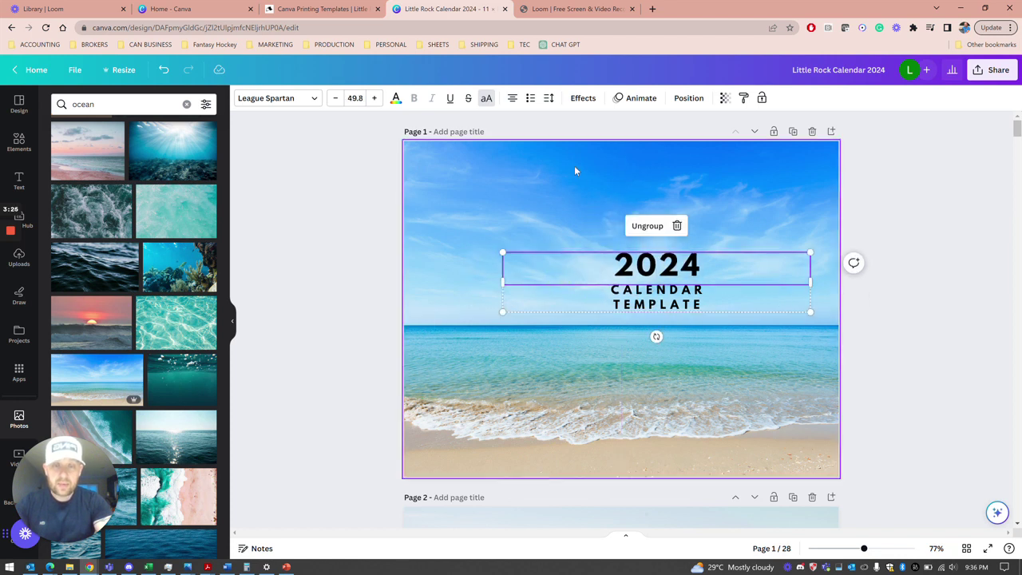
- Align the title group to the page centre and middle, then nudge it slightly up
{"action": "left_click", "coordinate": [684, 98]}
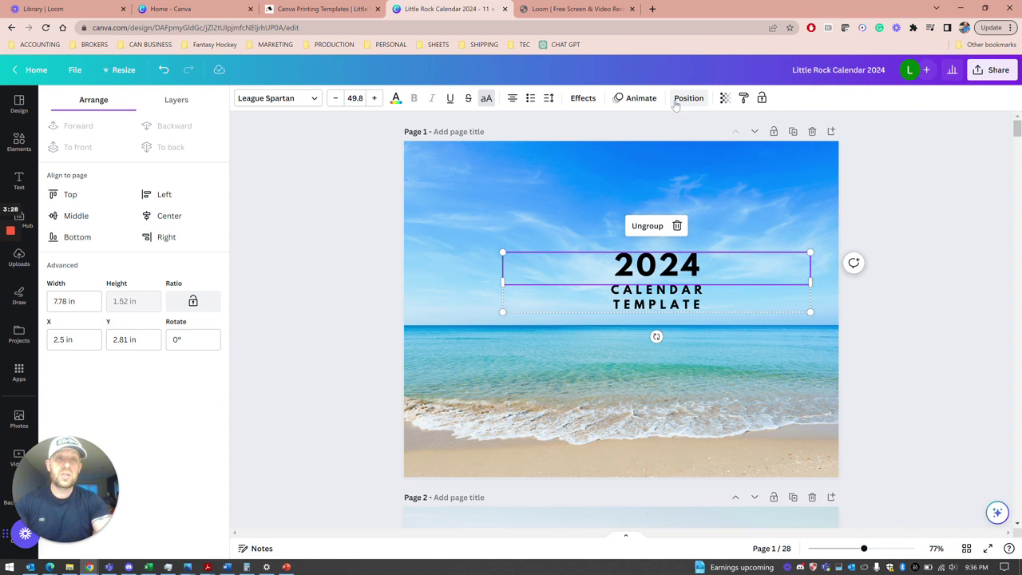
{"action": "left_click", "coordinate": [144, 215]}
{"action": "left_click", "coordinate": [87, 217]}
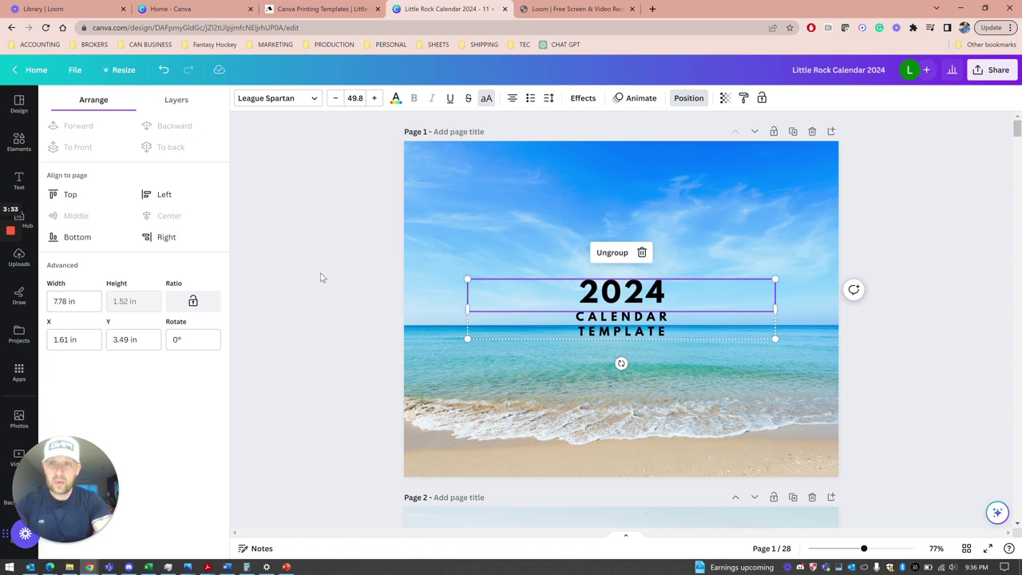
{"action": "left_click", "coordinate": [533, 219]}
{"action": "left_click", "coordinate": [602, 296]}
{"action": "mouse_move", "coordinate": [603, 300]}
{"action": "left_mouse_down"}
{"action": "mouse_move", "coordinate": [603, 270]}
{"action": "mouse_move", "coordinate": [603, 295]}
{"action": "left_mouse_up"}
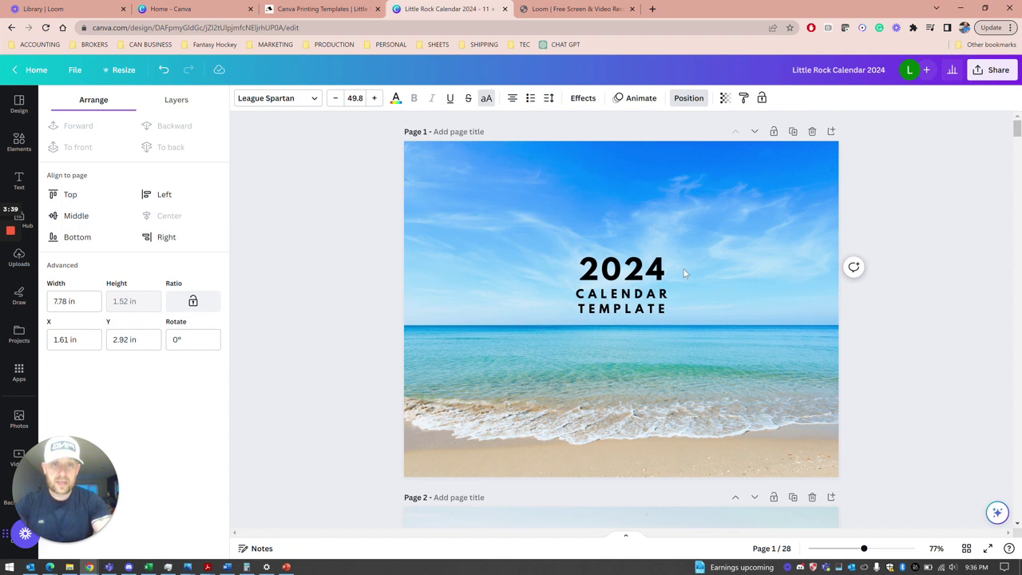
{"action": "left_click", "coordinate": [984, 328]}
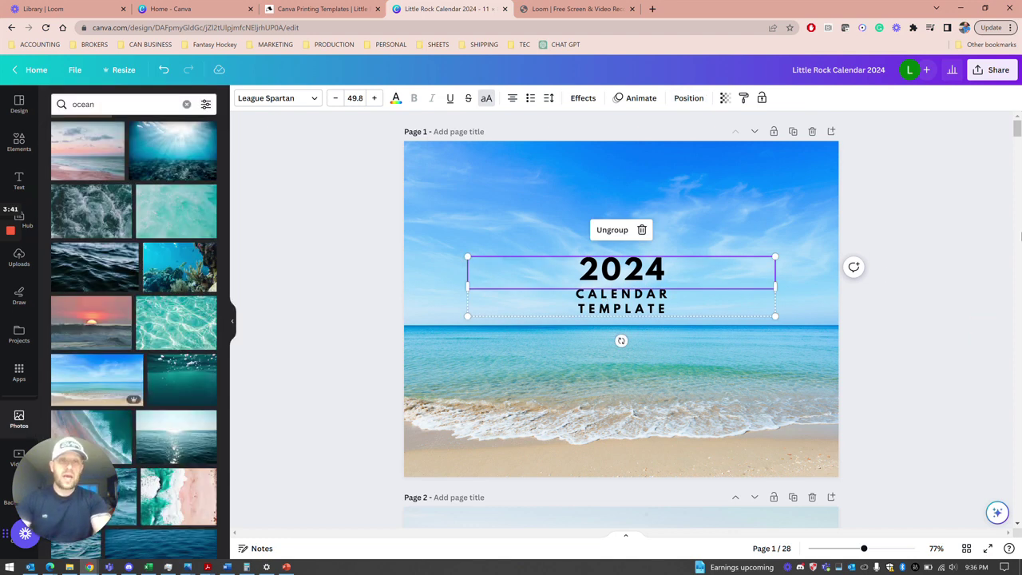
{"action": "left_click", "coordinate": [1001, 215]}
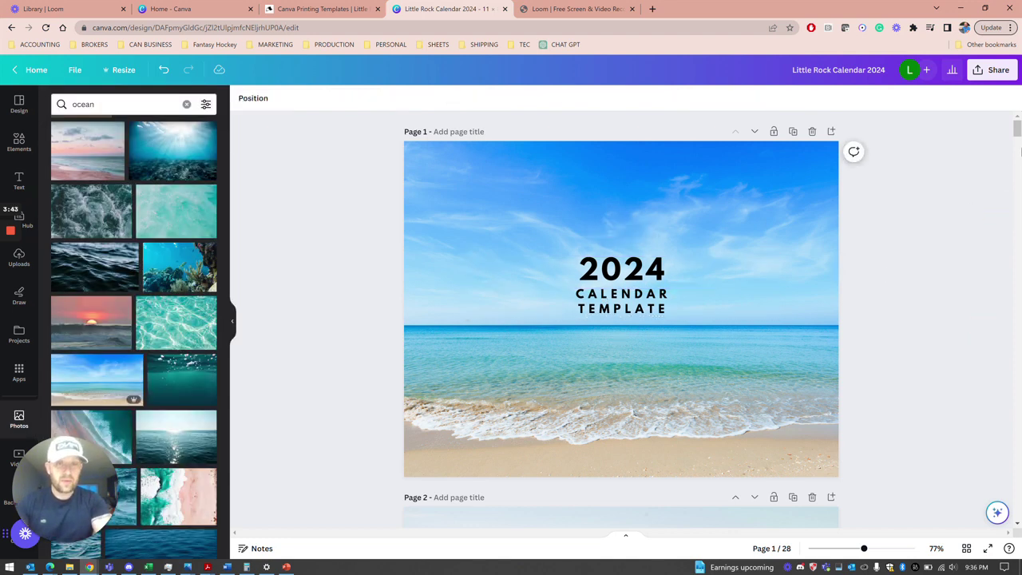
{"action": "left_click_drag", "start_coordinate": [1019, 141], "coordinate": [1019, 152]}
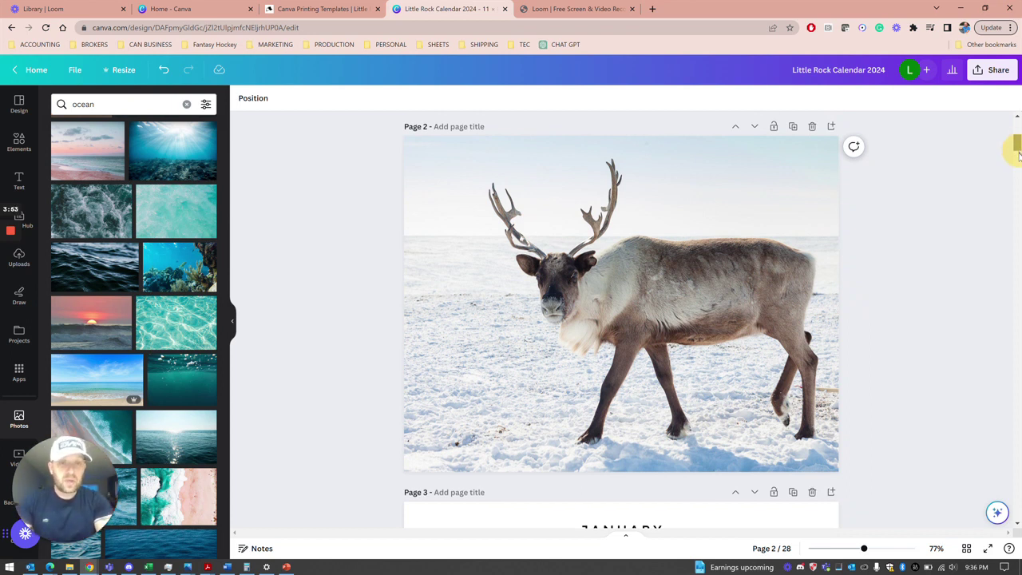
- Replace page 2's reindeer photo with a sunset ocean photo set as the page background
{"action": "left_click_drag", "start_coordinate": [1018, 152], "coordinate": [1019, 148]}
{"action": "left_click", "coordinate": [693, 320]}
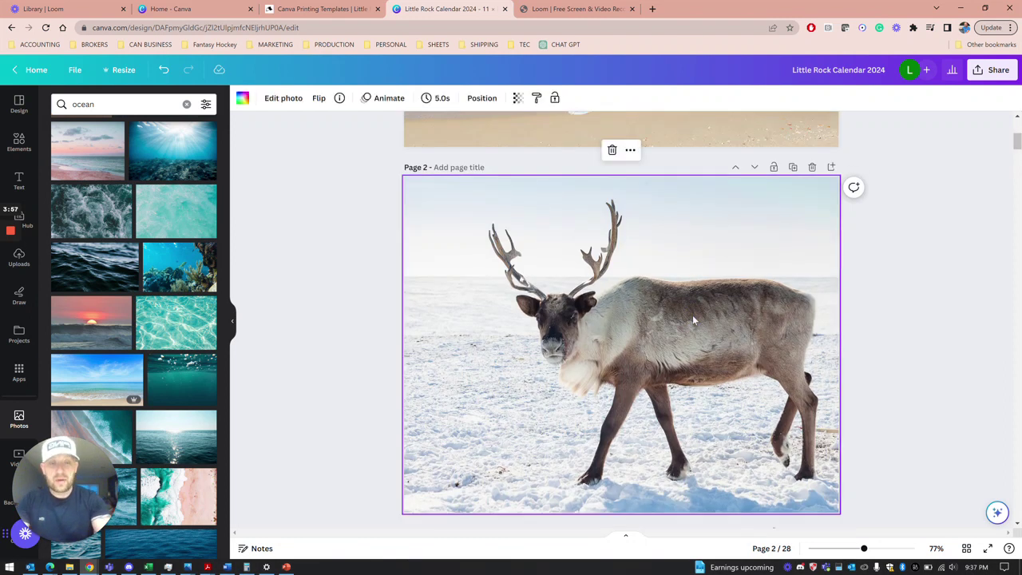
{"action": "key", "text": "Delete"}
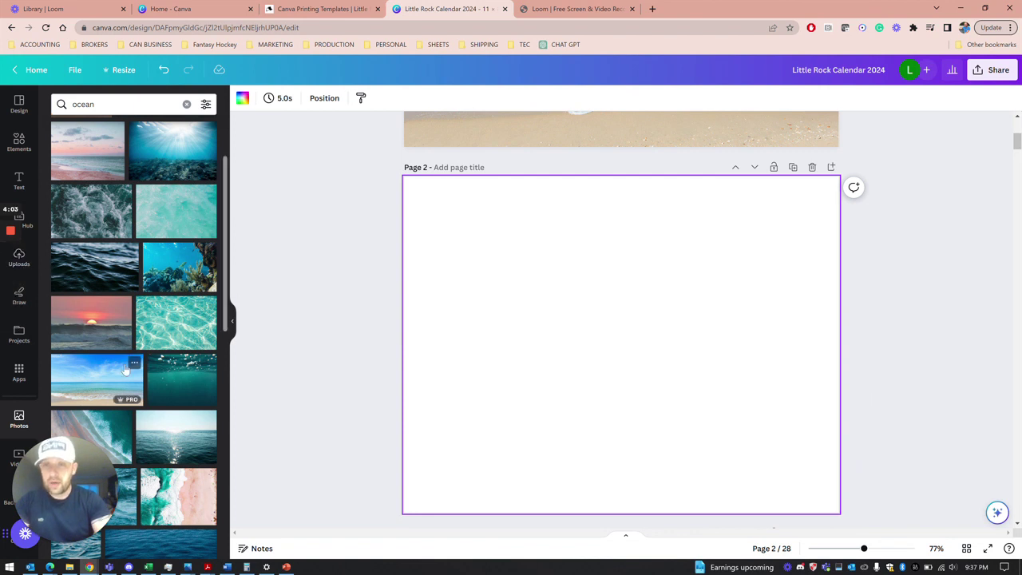
{"action": "left_click", "coordinate": [96, 327]}
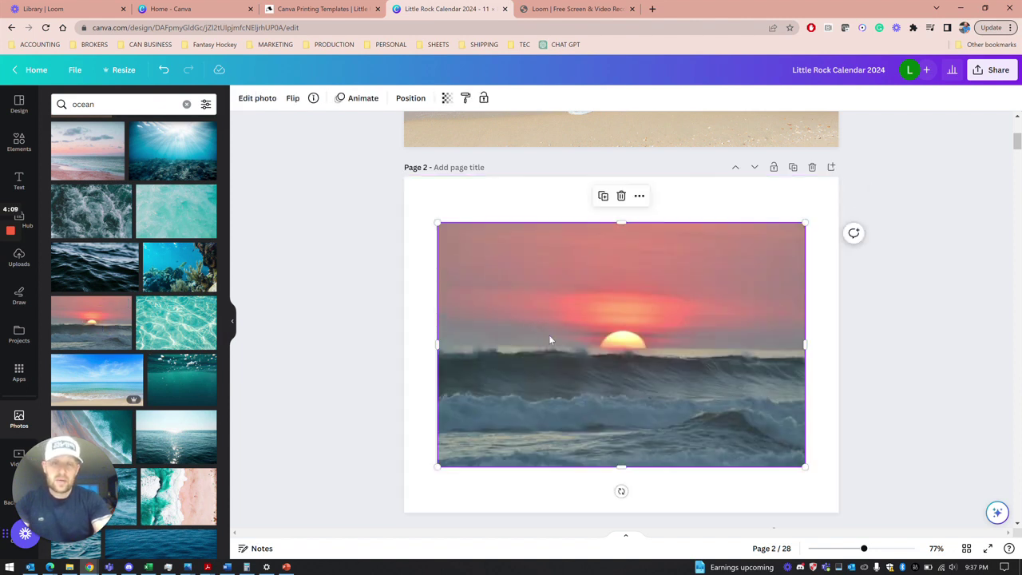
{"action": "right_click", "coordinate": [614, 368]}
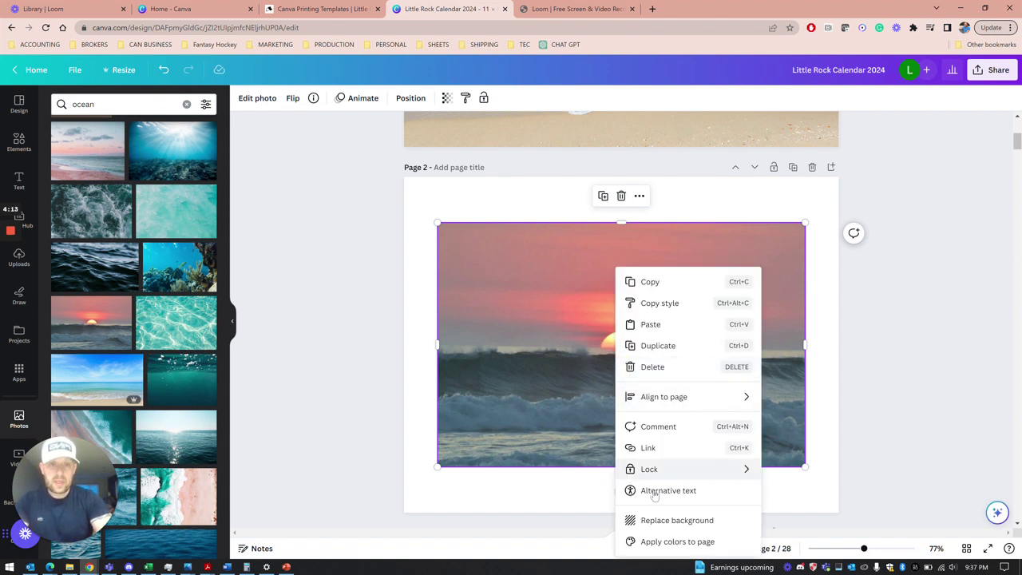
{"action": "left_click", "coordinate": [655, 521]}
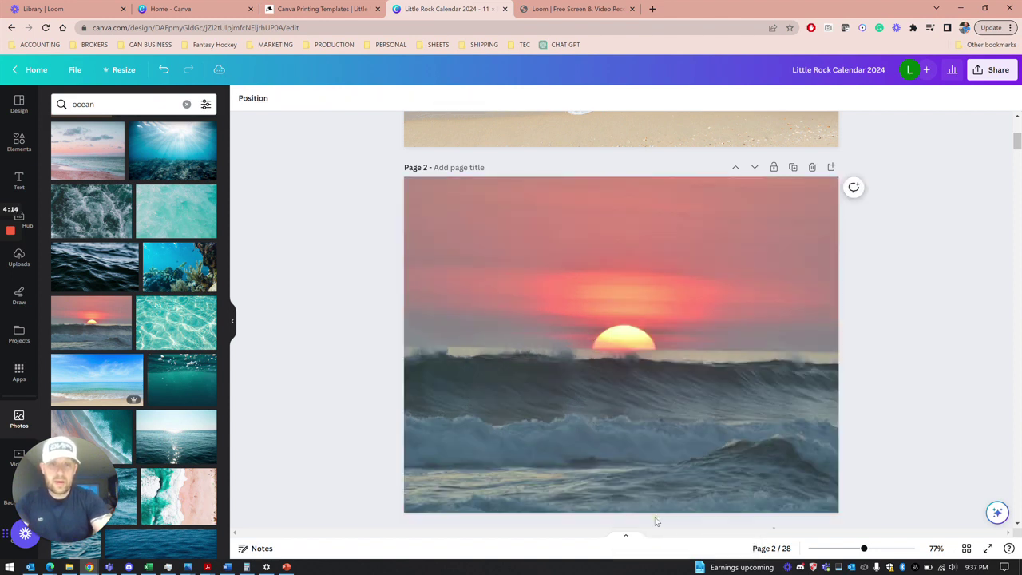
- Crop the sunset background, shifting the image slightly right within page 2
{"action": "left_click", "coordinate": [666, 442]}
{"action": "double_click", "coordinate": [665, 441]}
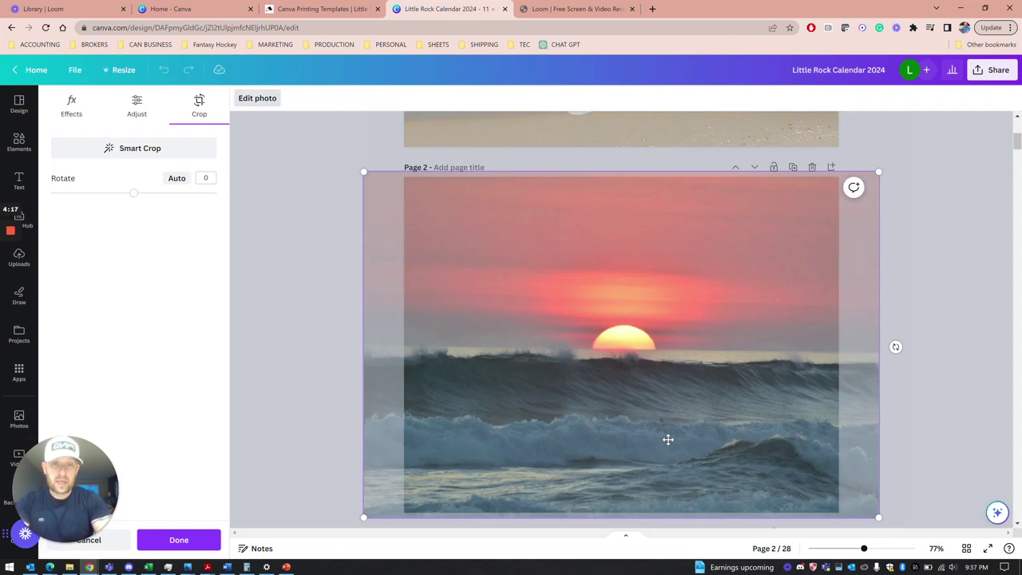
{"action": "key", "text": "Right"}
{"action": "key", "text": "Right"}
{"action": "key", "text": "Right"}
{"action": "key", "text": "Right"}
{"action": "key", "text": "Right"}
{"action": "key", "text": "Right"}
{"action": "key", "text": "Right"}
{"action": "key", "text": "Right"}
{"action": "key", "text": "Right"}
{"action": "key", "text": "Right"}
{"action": "key", "text": "Right"}
{"action": "key", "text": "Right"}
{"action": "key", "text": "Right"}
{"action": "key", "text": "Right"}
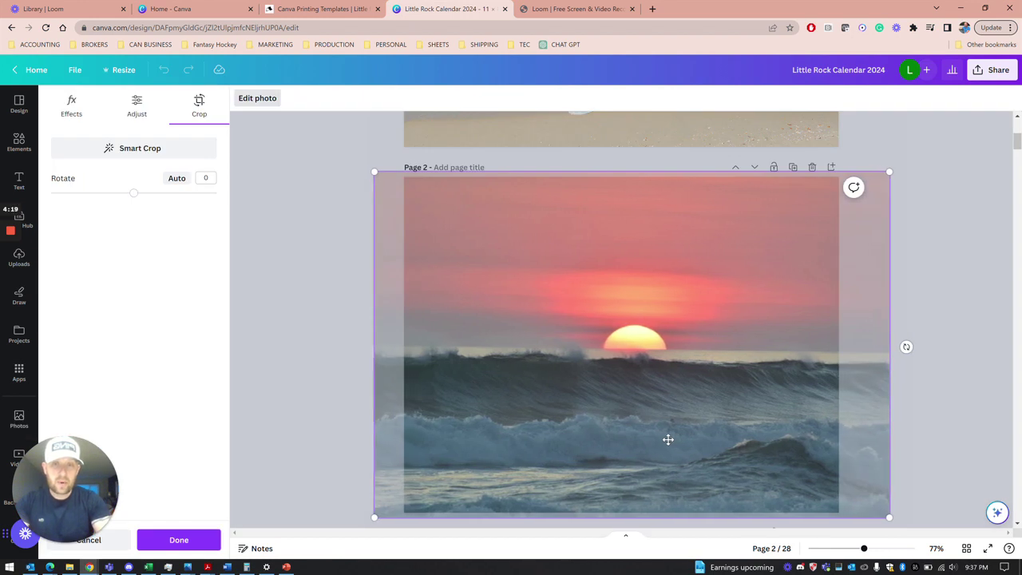
{"action": "key", "text": "Right"}
{"action": "key", "text": "Right"}
{"action": "key", "text": "Right"}
{"action": "key", "text": "Right"}
{"action": "key", "text": "Right"}
{"action": "key", "text": "Right"}
{"action": "key", "text": "Right"}
{"action": "key", "text": "Right"}
{"action": "key", "text": "Right"}
{"action": "key", "text": "Right"}
{"action": "key", "text": "Right"}
{"action": "key", "text": "Right"}
{"action": "key", "text": "Right"}
{"action": "key", "text": "Right"}
{"action": "key", "text": "Right"}
{"action": "key", "text": "Right"}
{"action": "key", "text": "Right"}
{"action": "key", "text": "Right"}
{"action": "key", "text": "Right"}
{"action": "key", "text": "Right"}
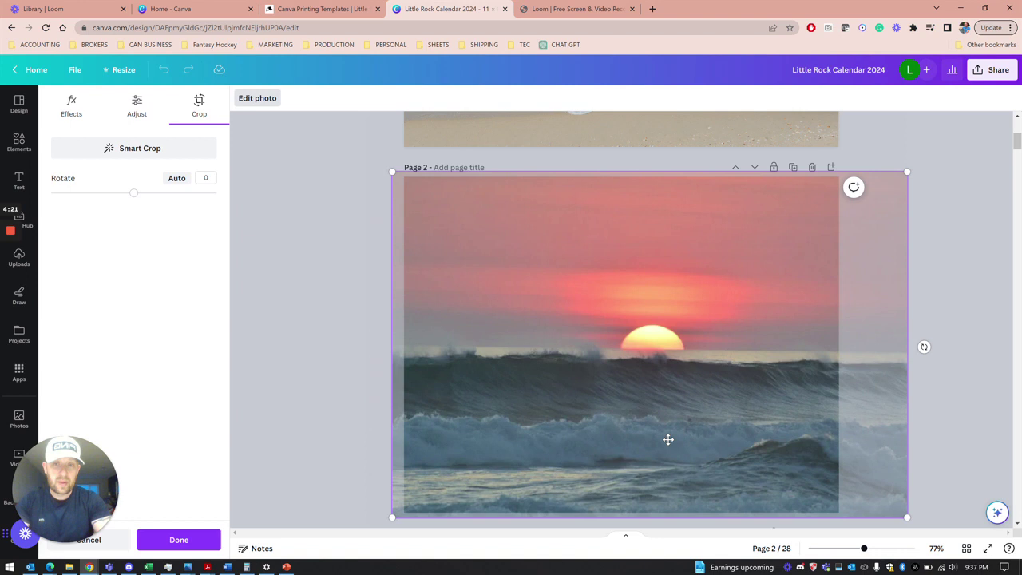
{"action": "key", "text": "Right"}
{"action": "key", "text": "Right"}
{"action": "key", "text": "Right"}
{"action": "key", "text": "Right"}
{"action": "key", "text": "Right"}
{"action": "key", "text": "Right"}
{"action": "key", "text": "Right"}
{"action": "key", "text": "Right"}
{"action": "key", "text": "Return"}
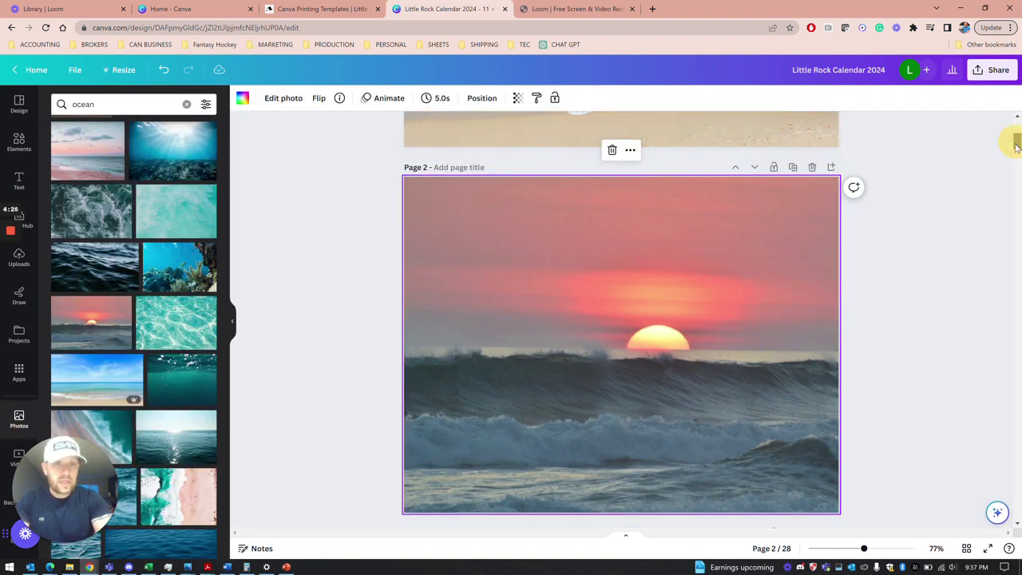
{"action": "left_click_drag", "start_coordinate": [1014, 142], "coordinate": [1014, 142]}
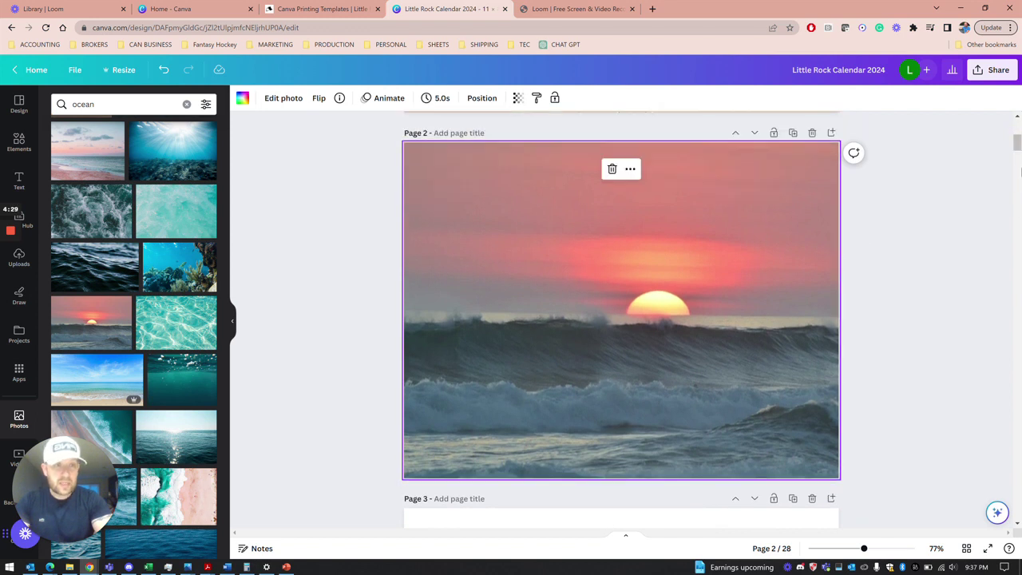
{"action": "left_click_drag", "start_coordinate": [1016, 143], "coordinate": [1018, 153]}
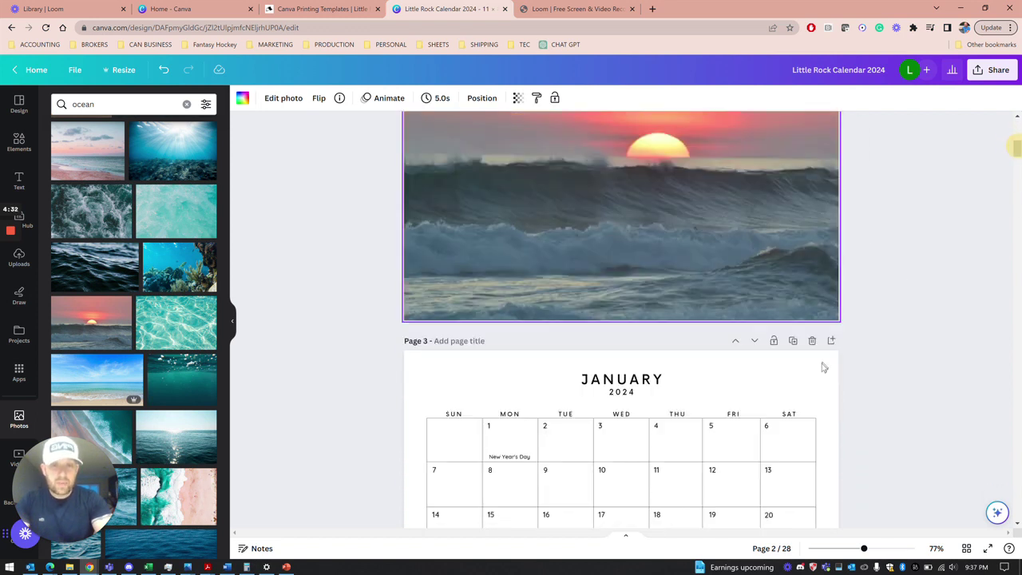
- Paste a copy of January's New Year's Day text onto page 2's lower-left area
{"action": "left_click", "coordinate": [520, 458]}
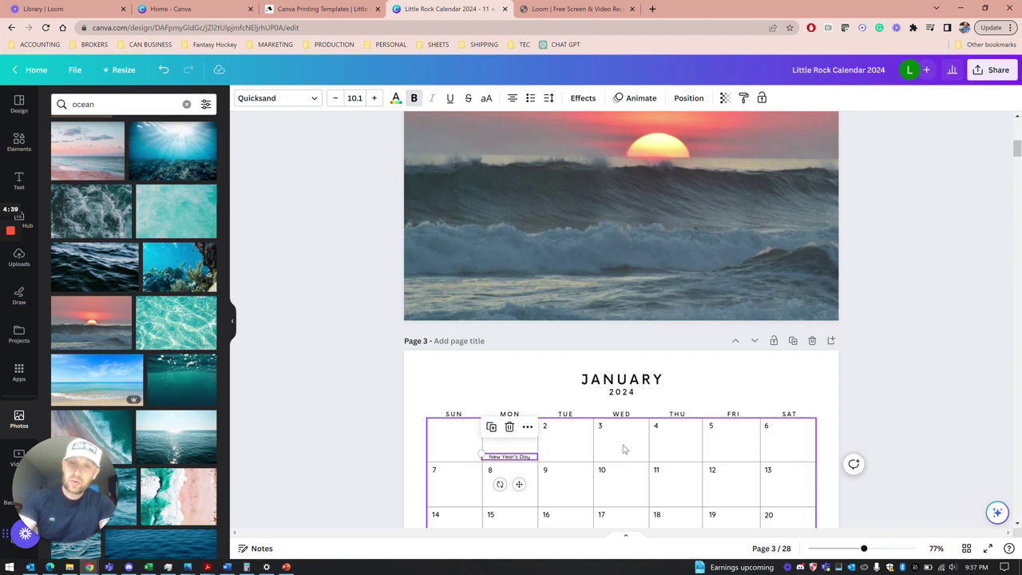
{"action": "left_click", "coordinate": [556, 293]}
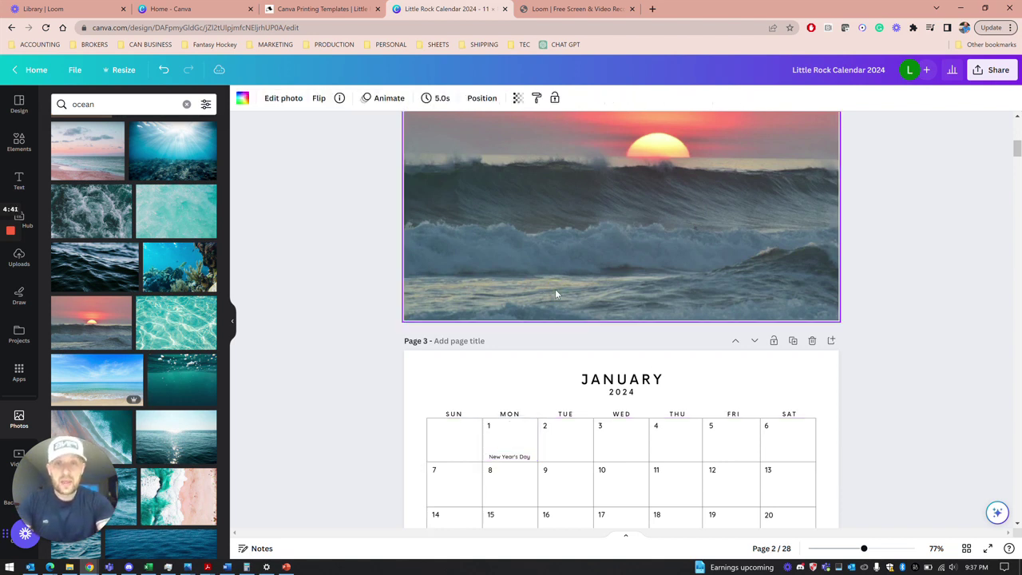
{"action": "type", "text": "New Year's Day"}
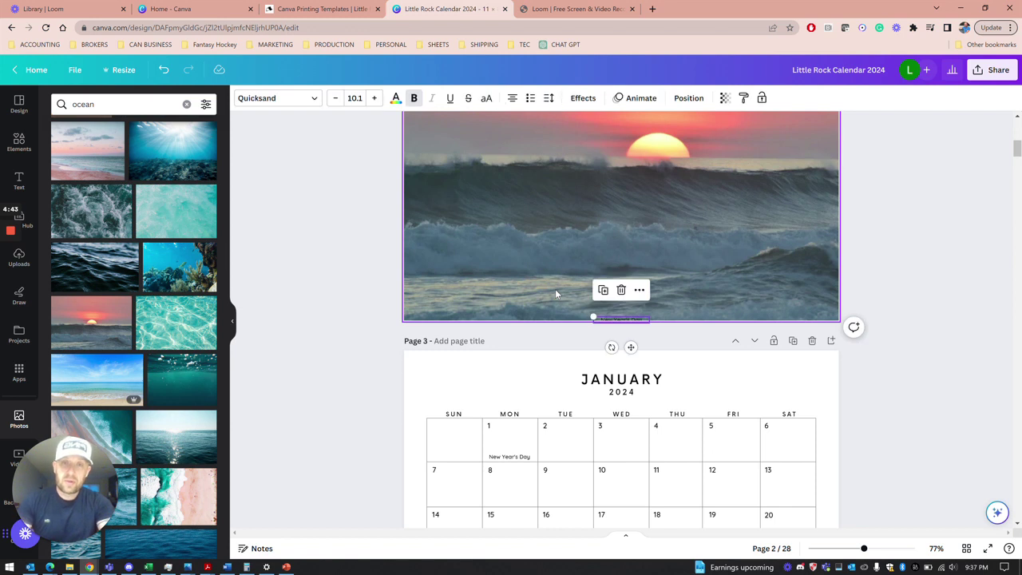
{"action": "left_click_drag", "start_coordinate": [627, 319], "coordinate": [465, 295]}
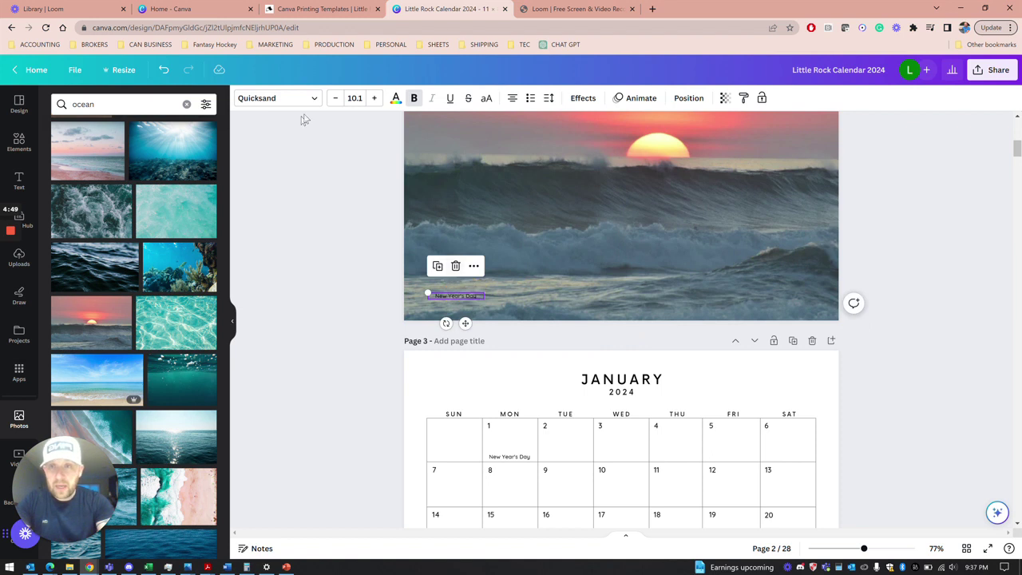
- Enlarge the caption to 18.1, make it bold, and widen it to fit one line
{"action": "left_click", "coordinate": [374, 97]}
{"action": "left_click", "coordinate": [374, 98]}
{"action": "left_click", "coordinate": [374, 97]}
{"action": "left_click", "coordinate": [374, 98]}
{"action": "left_click", "coordinate": [374, 97]}
{"action": "left_click", "coordinate": [374, 98]}
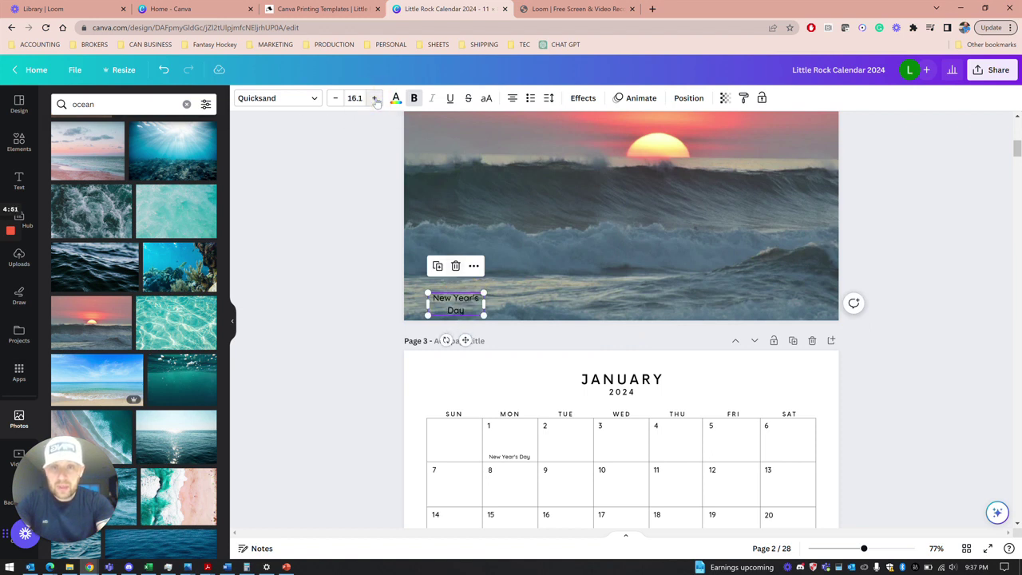
{"action": "left_click", "coordinate": [374, 97]}
{"action": "left_click", "coordinate": [374, 98]}
{"action": "left_click", "coordinate": [412, 99]}
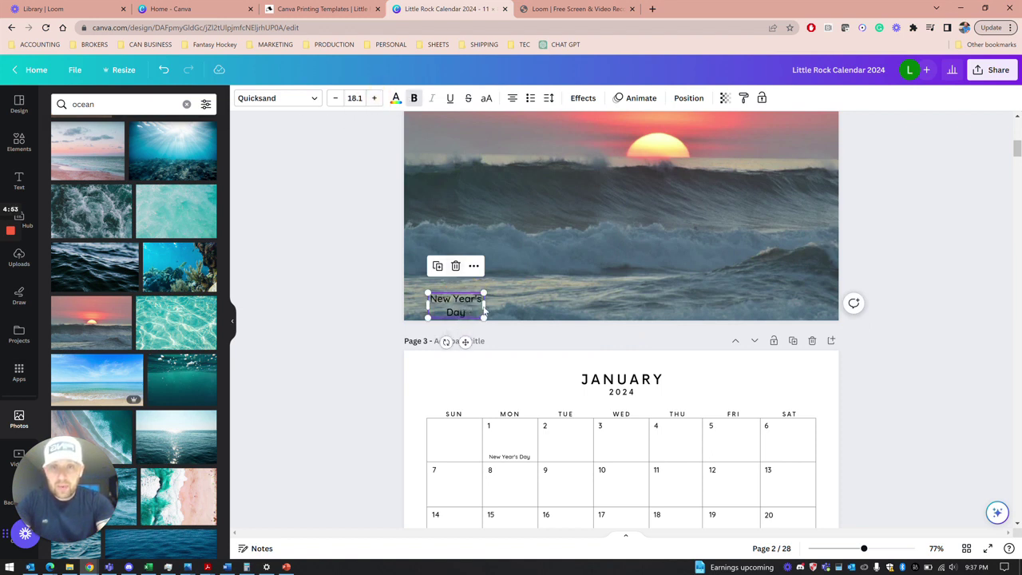
{"action": "mouse_move", "coordinate": [483, 305]}
{"action": "left_mouse_down"}
{"action": "mouse_move", "coordinate": [520, 304]}
{"action": "mouse_move", "coordinate": [475, 298]}
{"action": "left_mouse_up"}
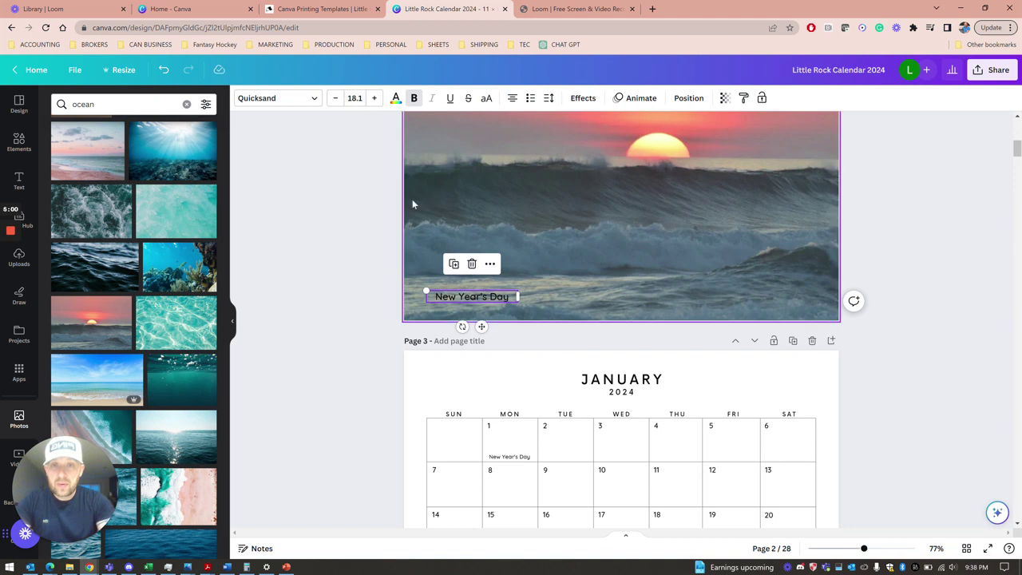
{"action": "double_click", "coordinate": [443, 296]}
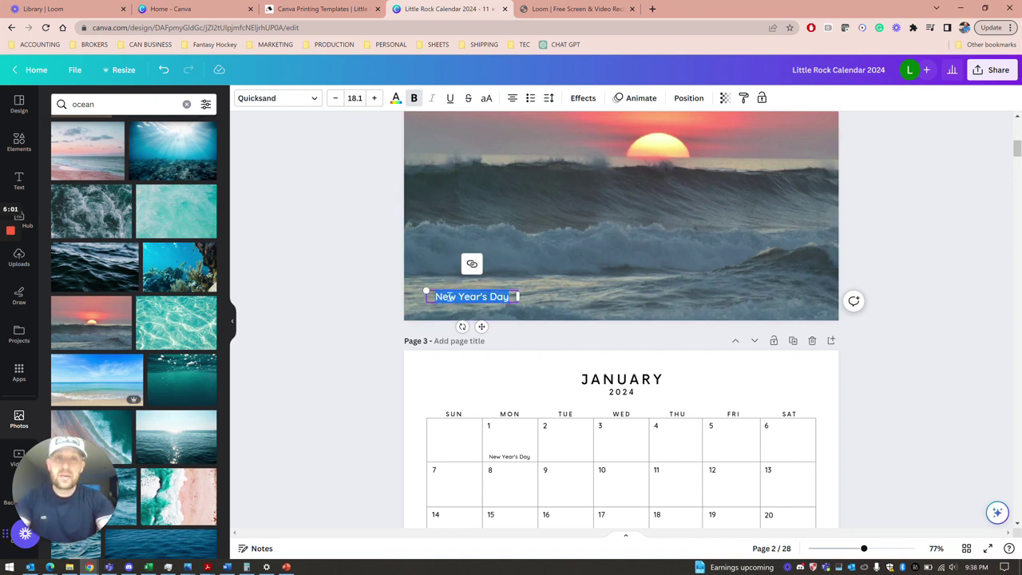
- Change the caption wording to 'San Diego Beach'
{"action": "type", "text": "San"}
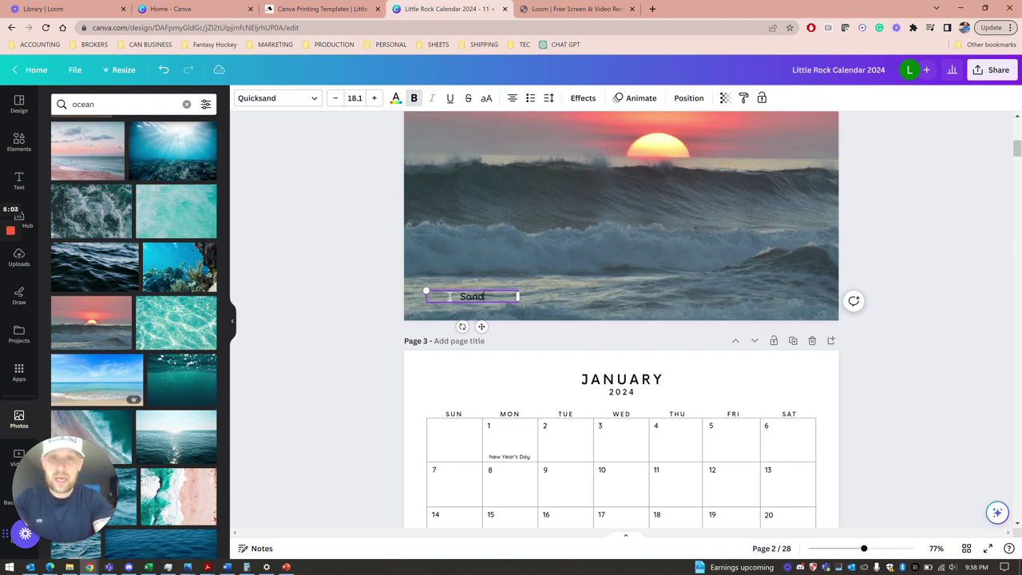
{"action": "type", "text": " Diego"}
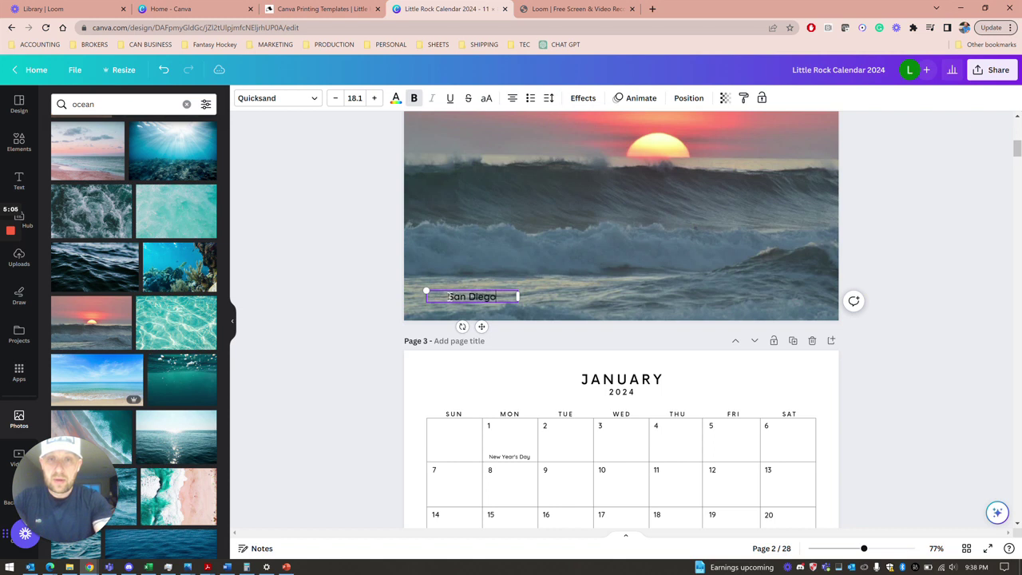
{"action": "type", "text": ", Brian"}
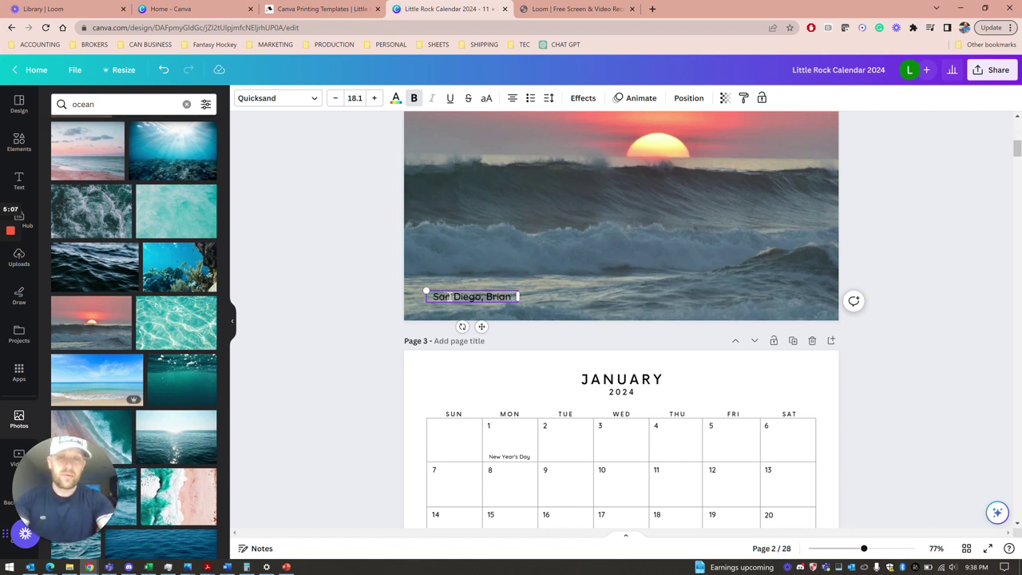
{"action": "key", "text": "BackSpace"}
{"action": "key", "text": "BackSpace"}
{"action": "key", "text": "BackSpace"}
{"action": "key", "text": "BackSpace"}
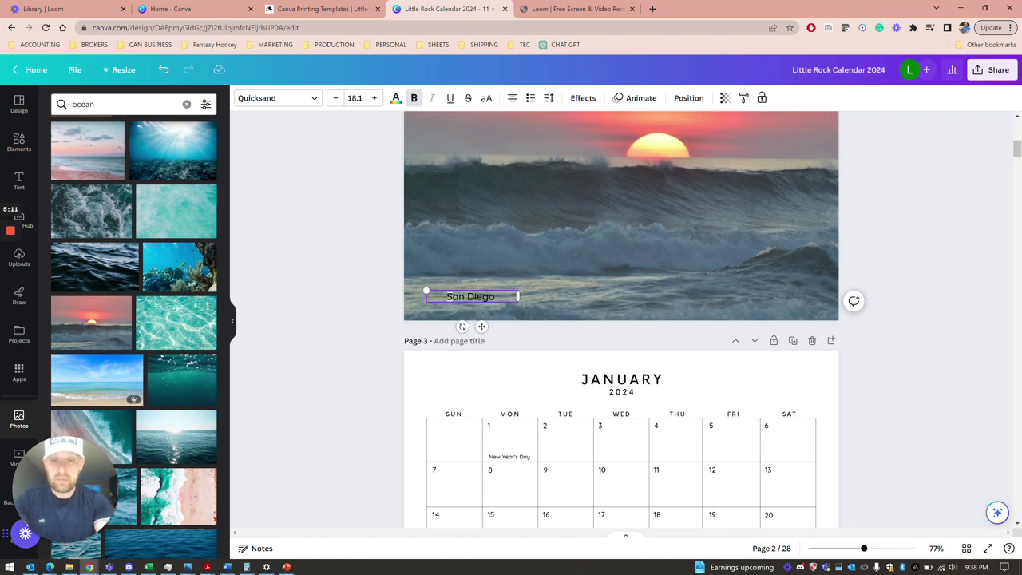
{"action": "type", "text": "Beach"}
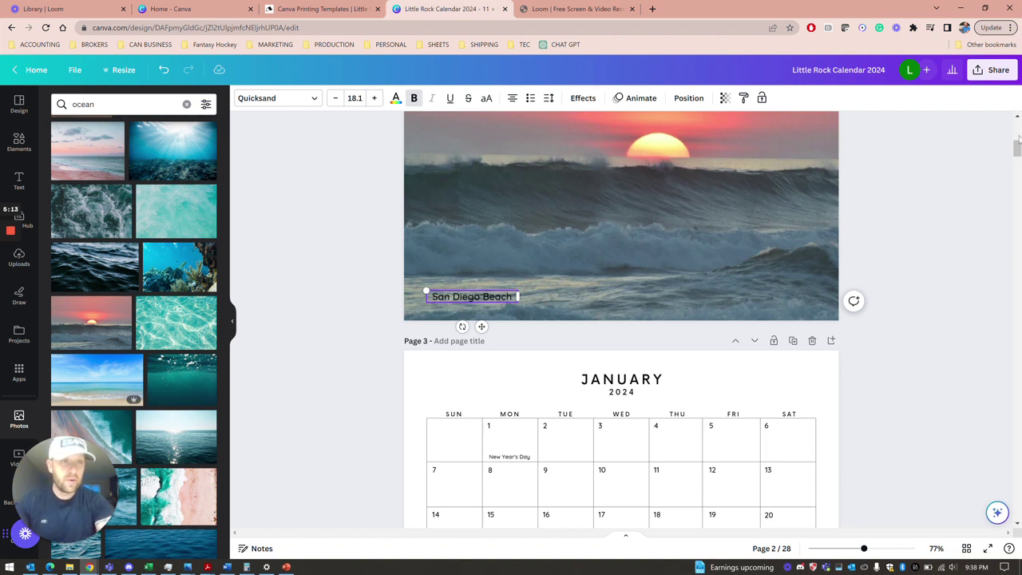
- Zoom out to 59% and colour the San Diego Beach caption white
{"action": "left_click", "coordinate": [862, 549]}
{"action": "left_click_drag", "start_coordinate": [862, 549], "coordinate": [855, 548]}
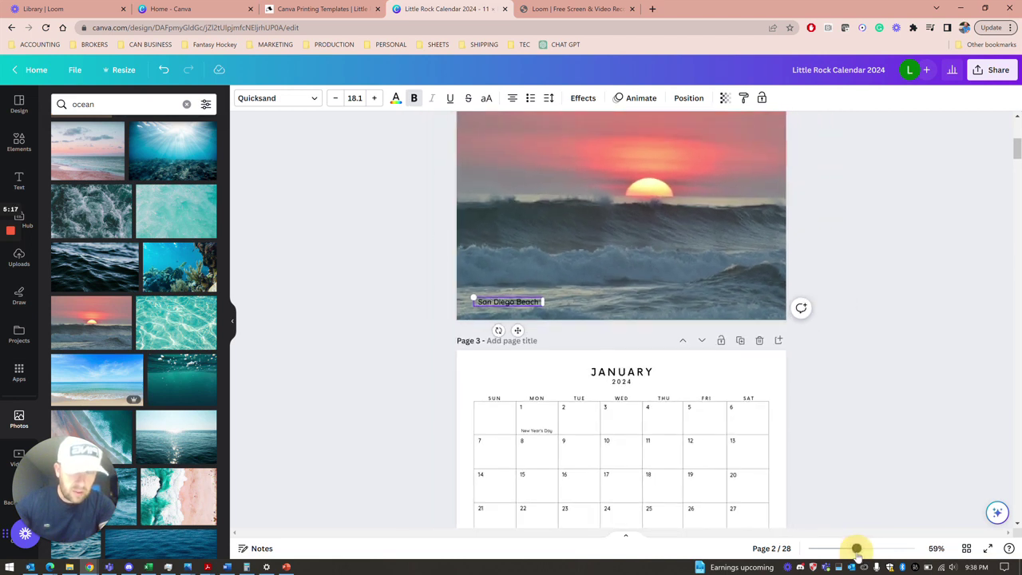
{"action": "left_click", "coordinate": [874, 357]}
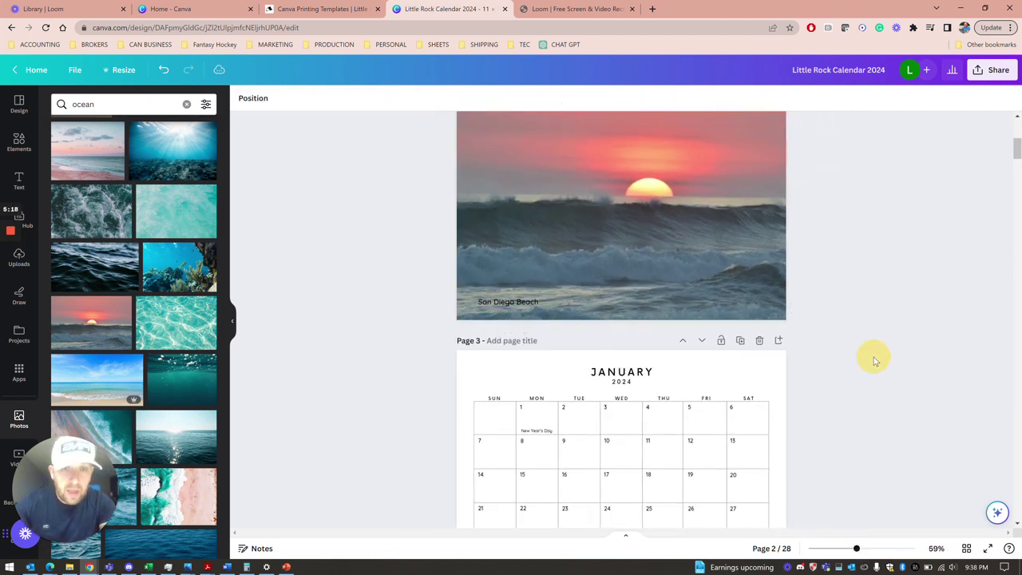
{"action": "left_click", "coordinate": [515, 301]}
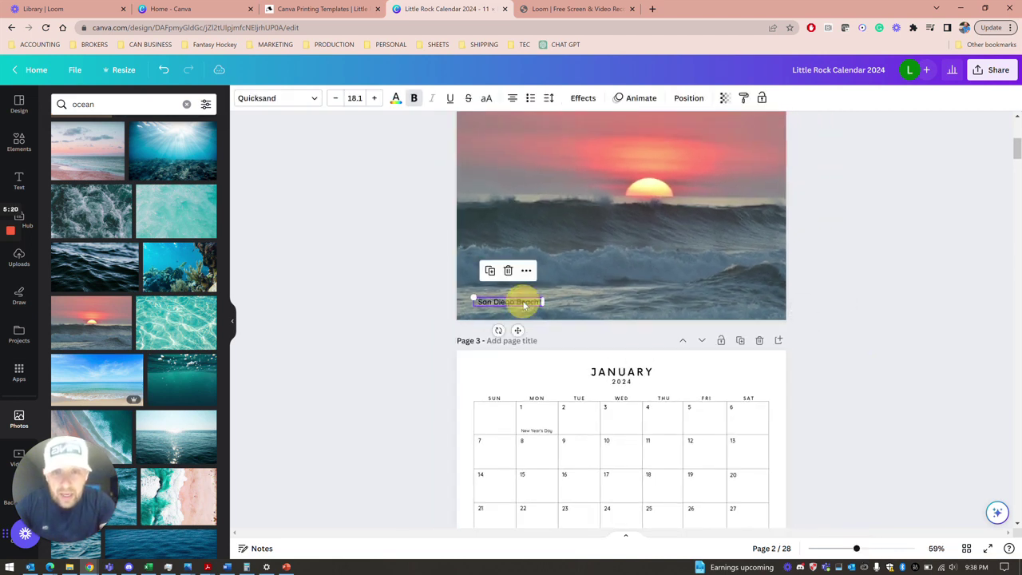
{"action": "left_click", "coordinate": [395, 97]}
{"action": "left_click", "coordinate": [61, 242]}
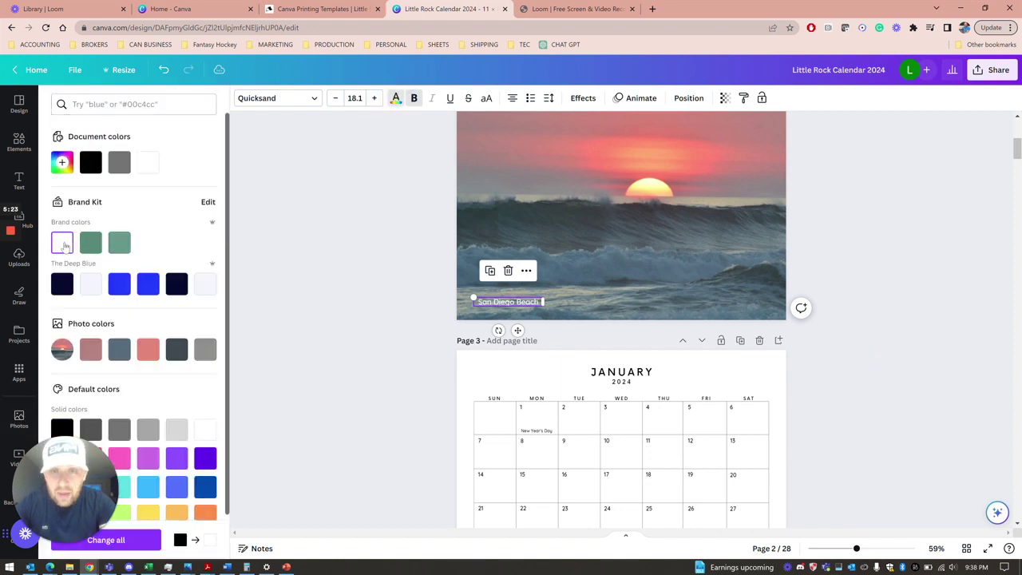
{"action": "left_click", "coordinate": [313, 313]}
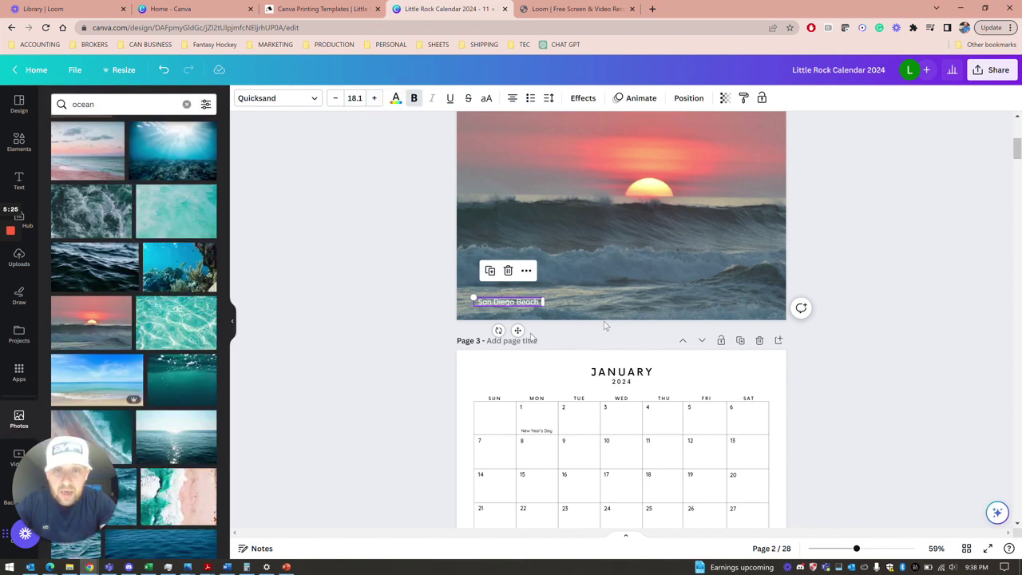
{"action": "left_click", "coordinate": [883, 296]}
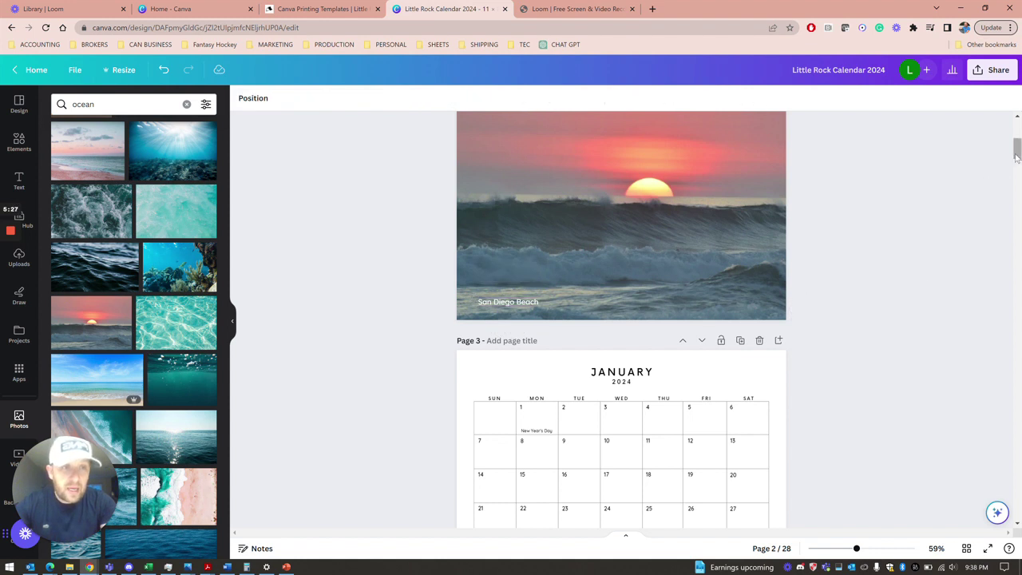
{"action": "left_click_drag", "start_coordinate": [1017, 156], "coordinate": [1017, 155]}
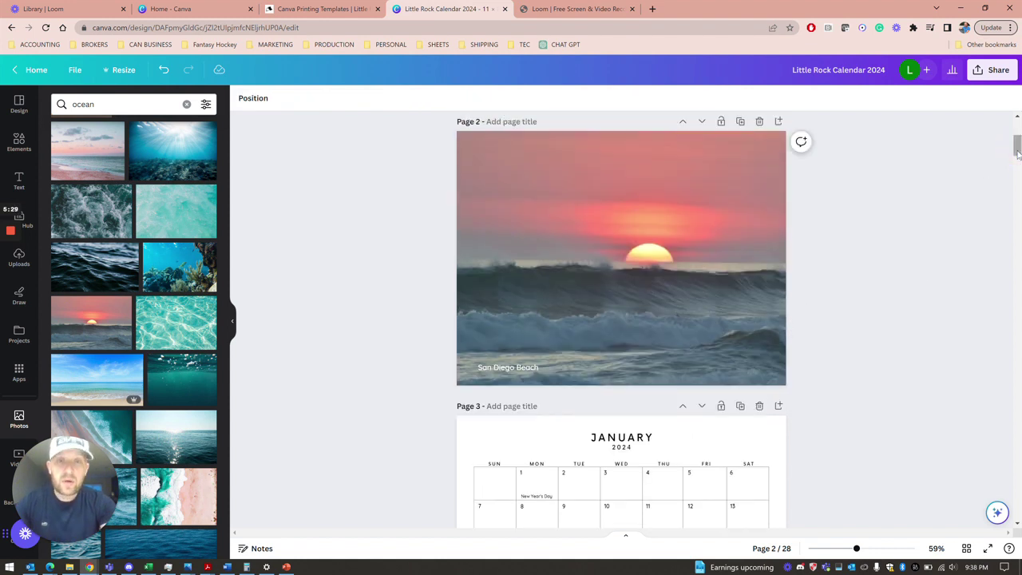
{"action": "left_click", "coordinate": [513, 362]}
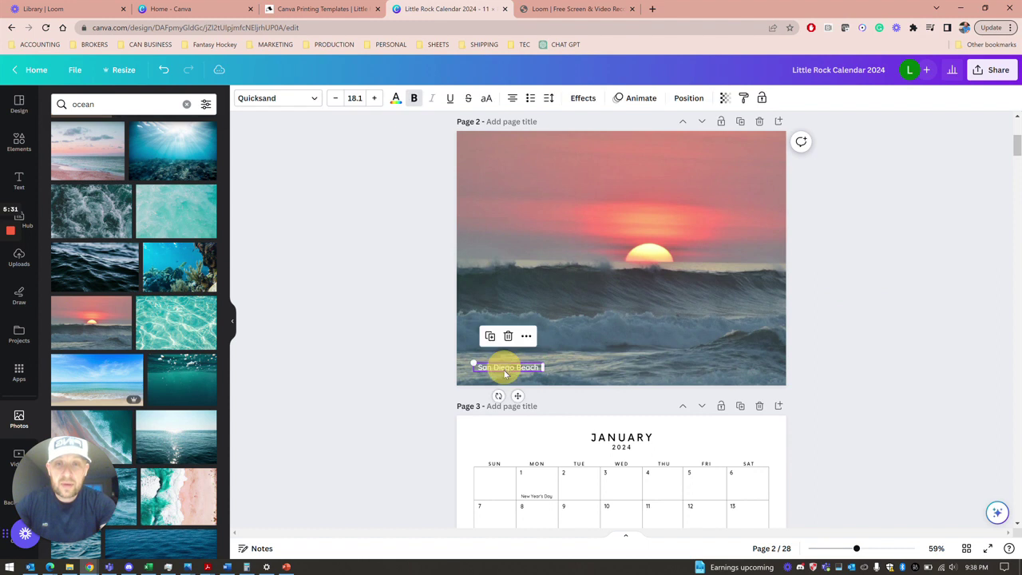
- Drag the San Diego Beach caption to the sunset photo's lower-right corner
{"action": "mouse_move", "coordinate": [506, 365]}
{"action": "left_mouse_down"}
{"action": "mouse_move", "coordinate": [502, 376]}
{"action": "mouse_move", "coordinate": [486, 374]}
{"action": "mouse_move", "coordinate": [508, 361]}
{"action": "left_mouse_up"}
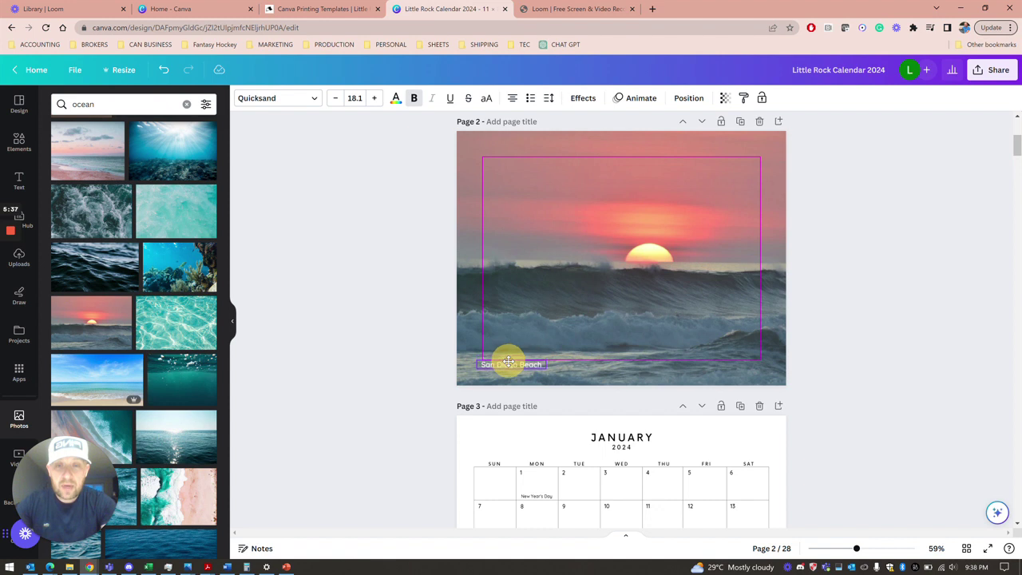
{"action": "left_click_drag", "start_coordinate": [507, 360], "coordinate": [508, 357]}
{"action": "left_click", "coordinate": [952, 359]}
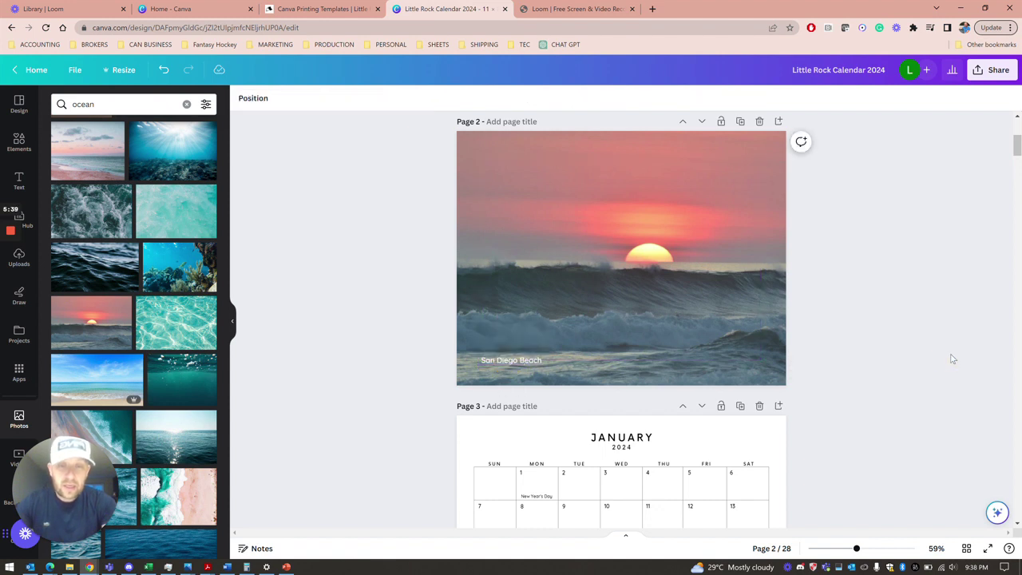
{"action": "scroll", "coordinate": [951, 357], "scroll_direction": "down", "scroll_amount": 1}
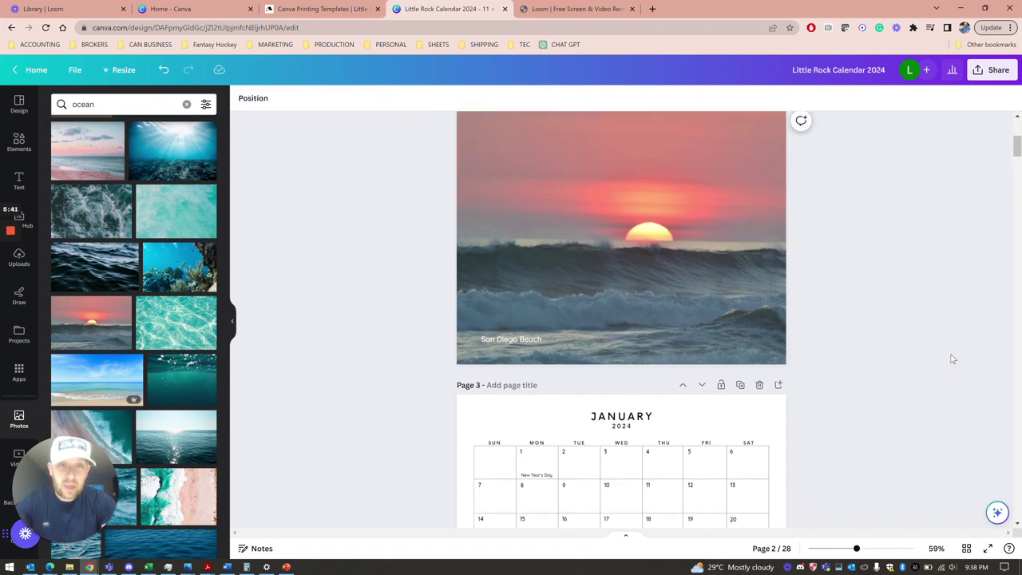
{"action": "scroll", "coordinate": [818, 381], "scroll_direction": "up", "scroll_amount": 2}
{"action": "left_click", "coordinate": [526, 383]}
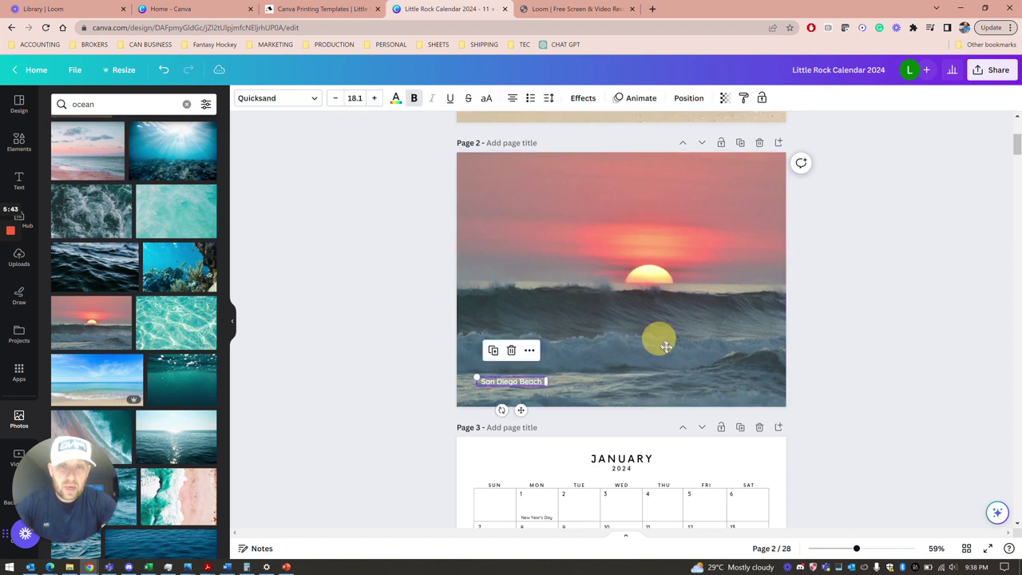
{"action": "left_click_drag", "start_coordinate": [526, 383], "coordinate": [774, 391]}
{"action": "left_click", "coordinate": [883, 392]}
- Scroll to the January 2024 grid on page 3 and select its New Year's Day label
{"action": "scroll", "coordinate": [884, 392], "scroll_direction": "down", "scroll_amount": 3}
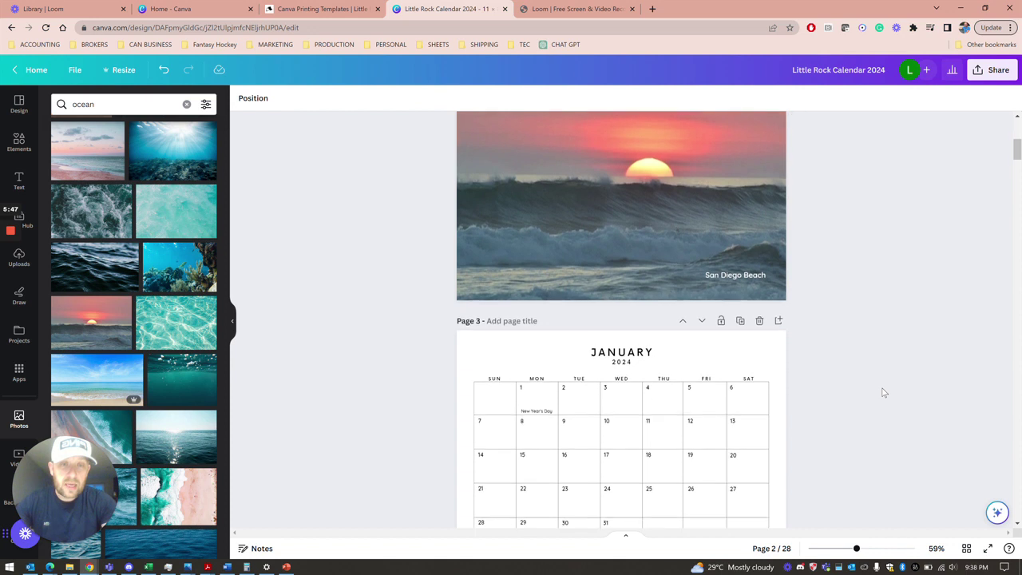
{"action": "scroll", "coordinate": [884, 392], "scroll_direction": "down", "scroll_amount": 2}
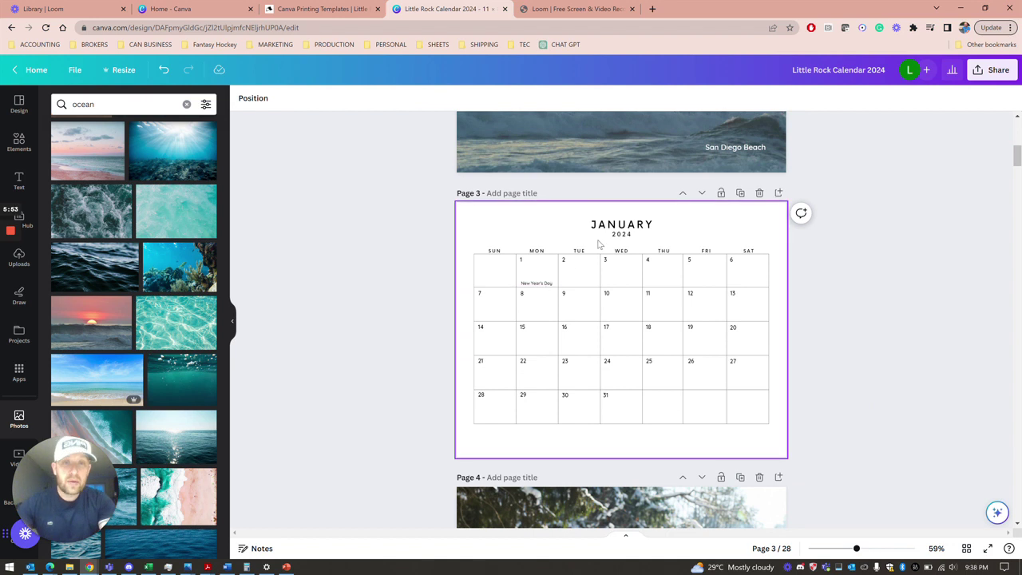
{"action": "left_click", "coordinate": [545, 285]}
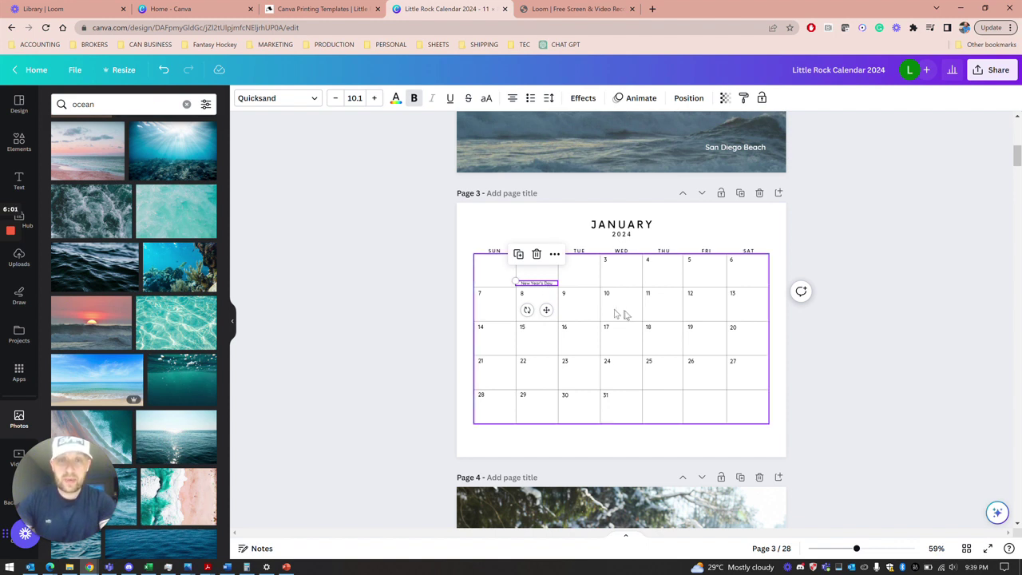
- Copy the New Year's Day label into the January 17 cell and retype it as a birthday note
{"action": "left_click", "coordinate": [668, 243]}
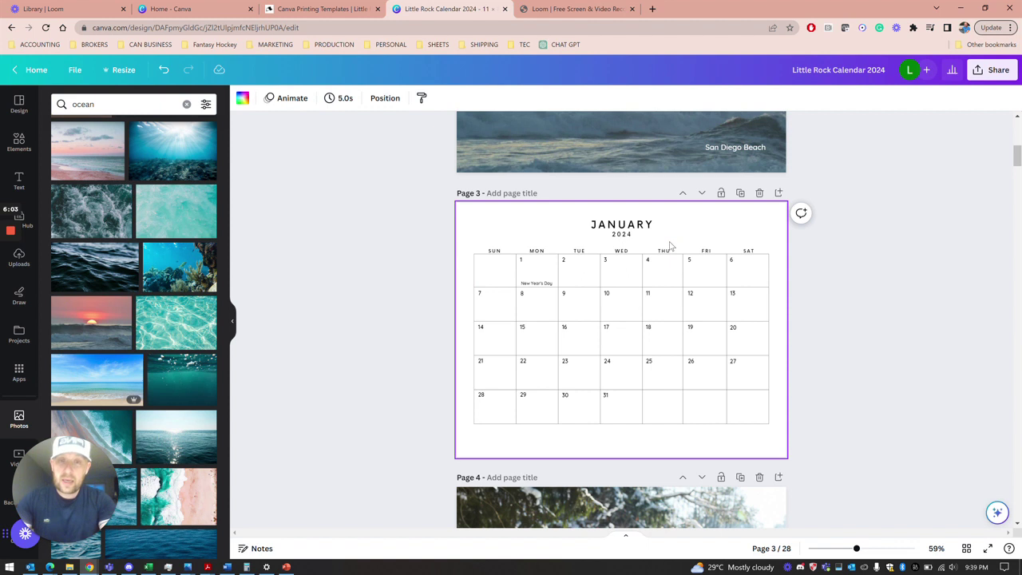
{"action": "left_click_drag", "start_coordinate": [541, 284], "coordinate": [623, 353]}
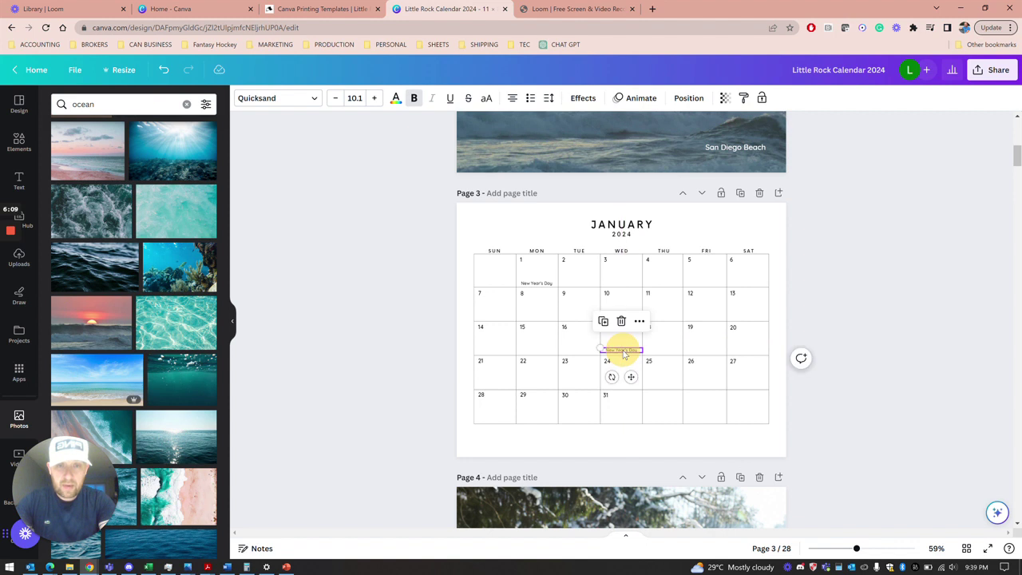
{"action": "left_click", "coordinate": [621, 350]}
{"action": "type", "text": "M"}
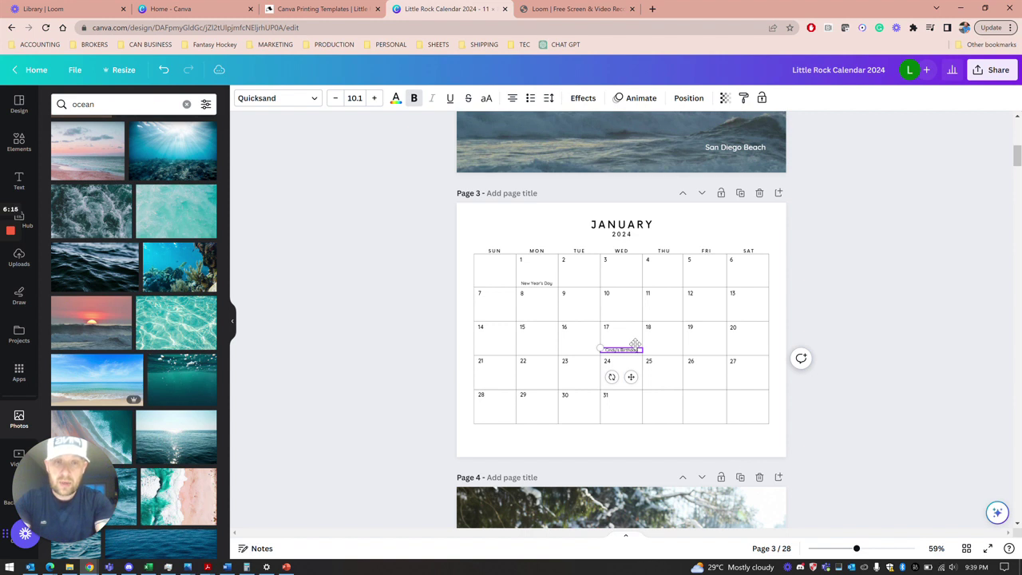
{"action": "left_click", "coordinate": [882, 322]}
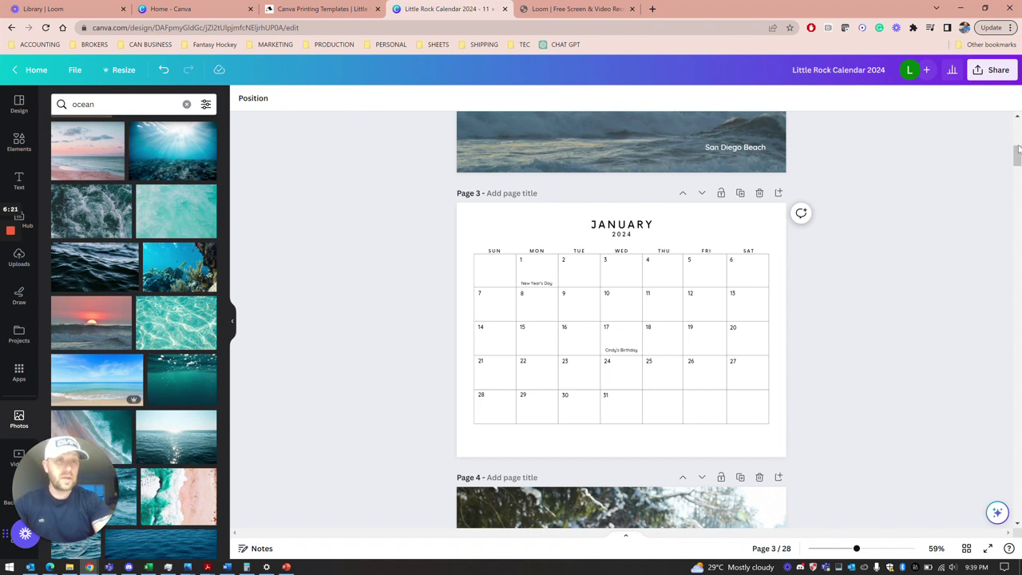
{"action": "left_click_drag", "start_coordinate": [1017, 150], "coordinate": [1015, 146]}
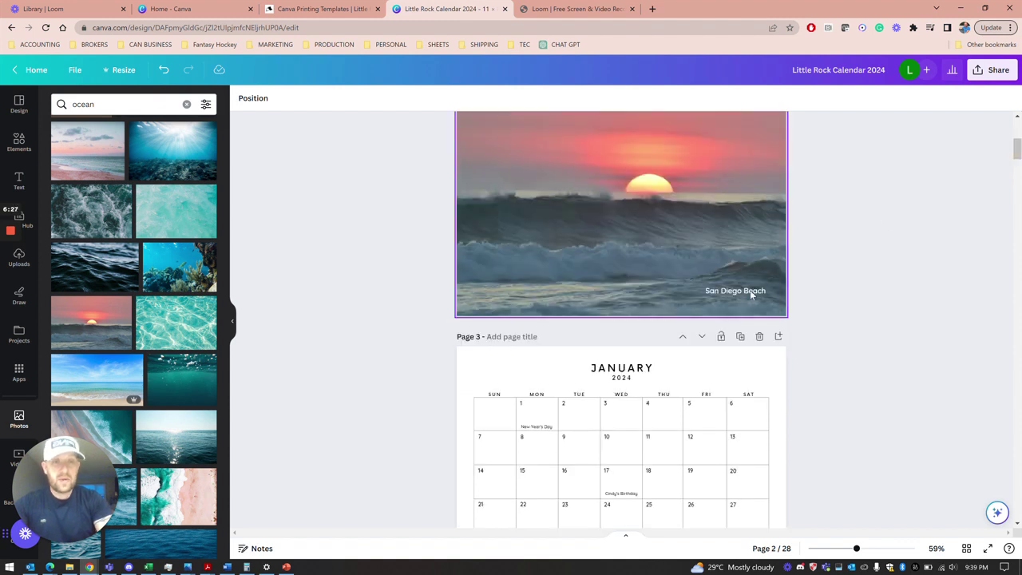
- Delete the husky sled-dog photo on page 4 and add the underwater coral reef photo
{"action": "double_click", "coordinate": [748, 291]}
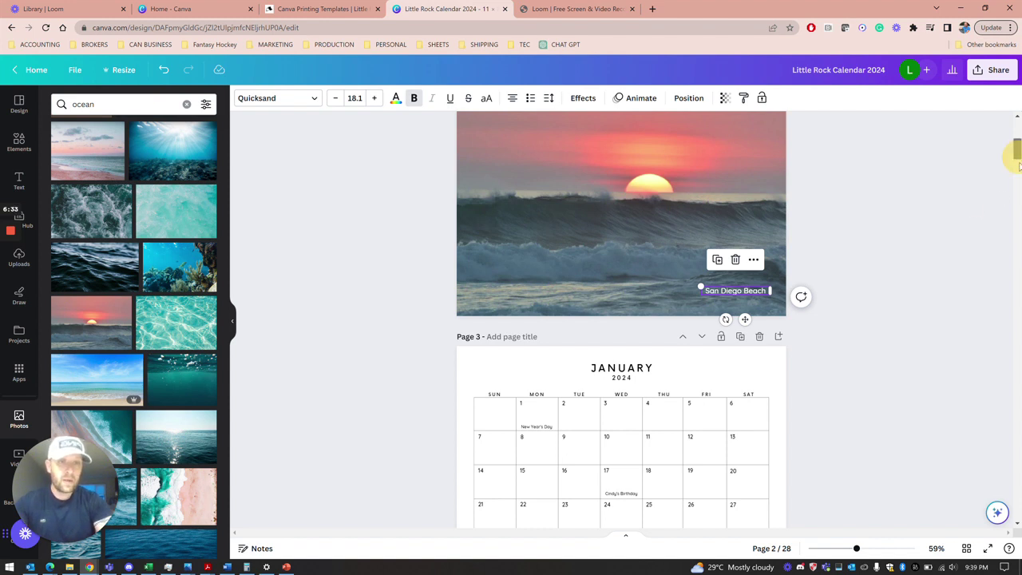
{"action": "left_click_drag", "start_coordinate": [1016, 156], "coordinate": [1016, 172]}
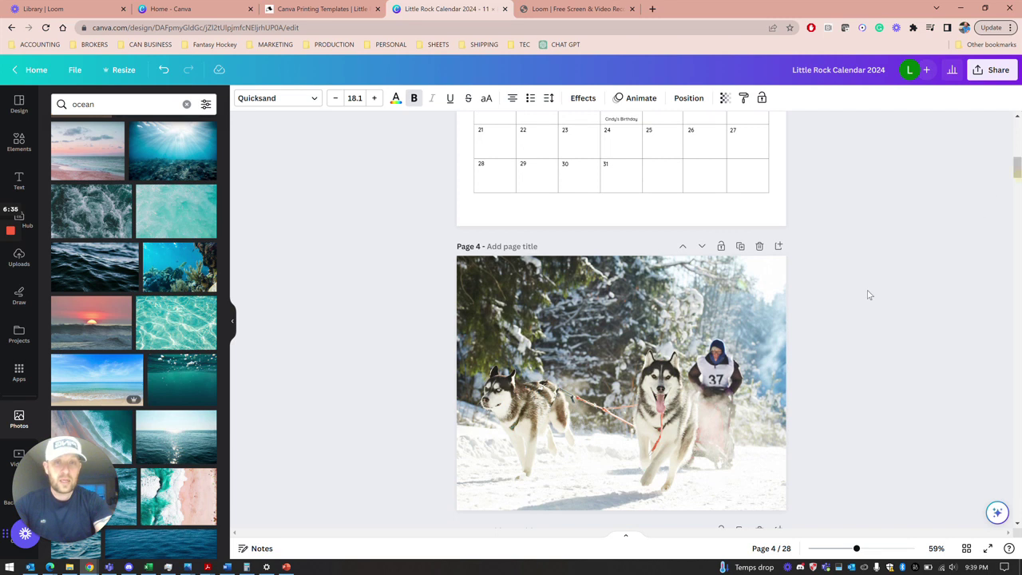
{"action": "left_click", "coordinate": [766, 367]}
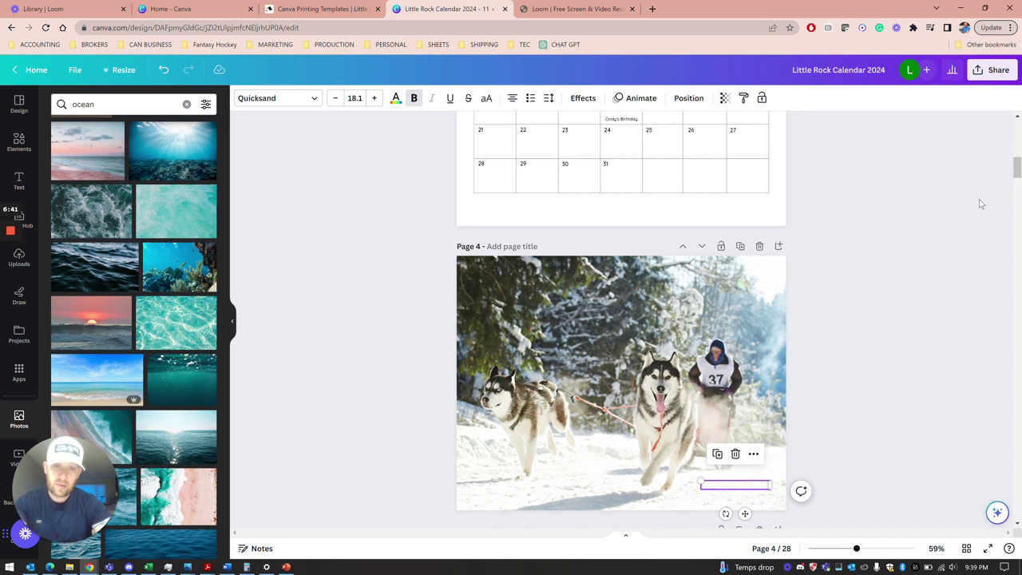
{"action": "left_click", "coordinate": [696, 338]}
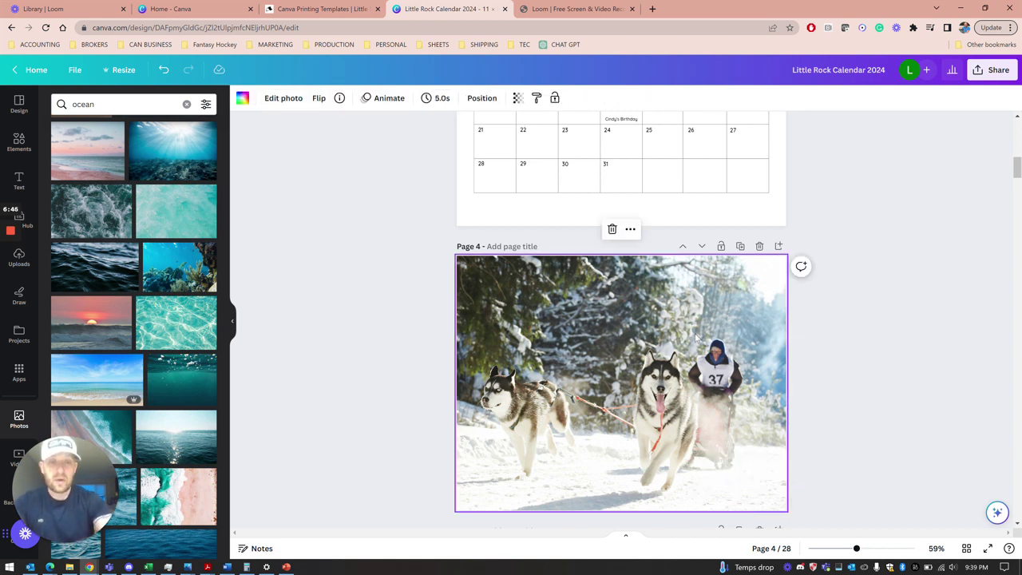
{"action": "key", "text": "Delete"}
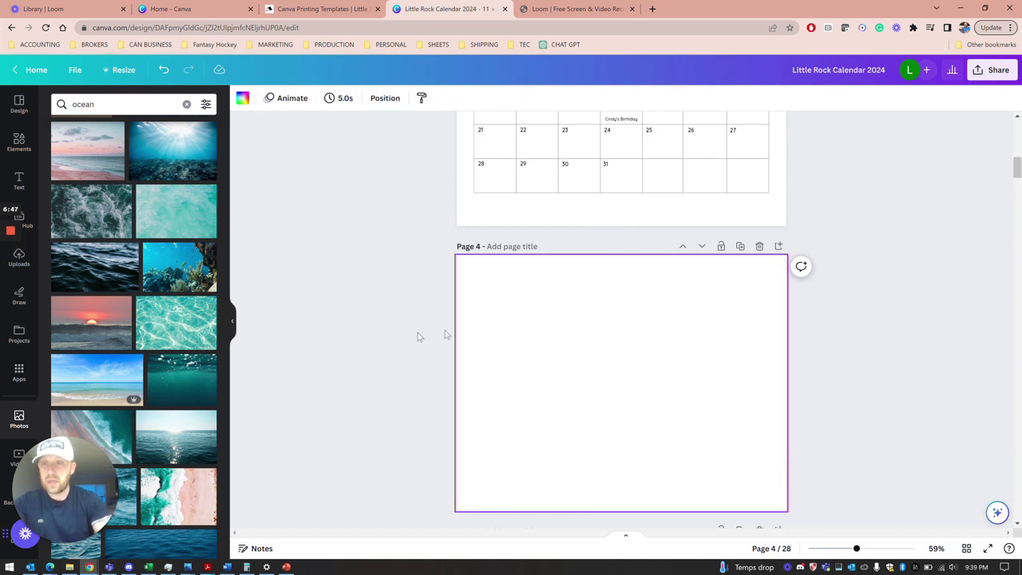
{"action": "left_click", "coordinate": [196, 278]}
- Make the coral photo page 4's background and change its caption to 'Coral Dive'
{"action": "right_click", "coordinate": [568, 359]}
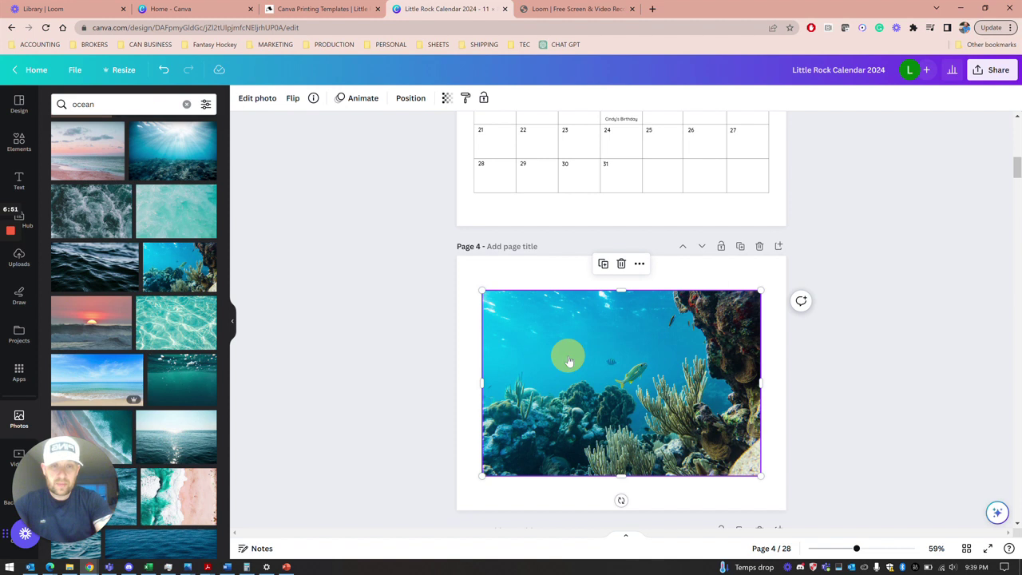
{"action": "left_click", "coordinate": [604, 520]}
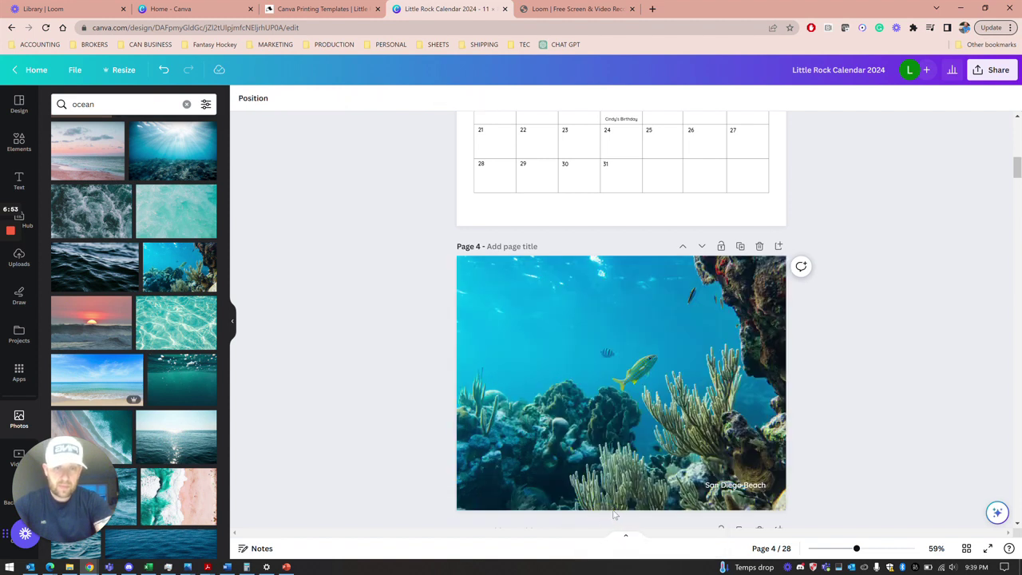
{"action": "double_click", "coordinate": [739, 486]}
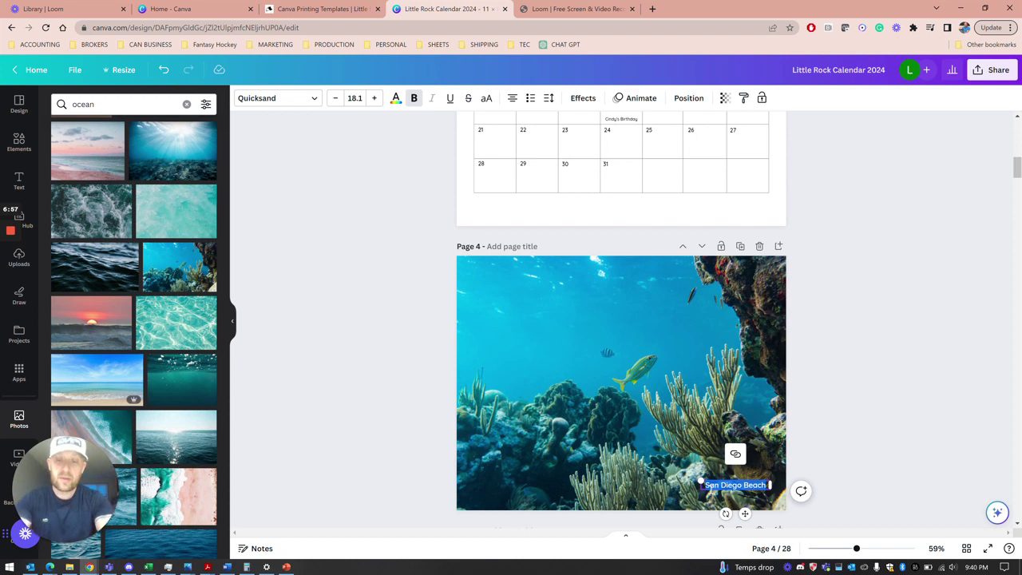
{"action": "type", "text": "Coral D"}
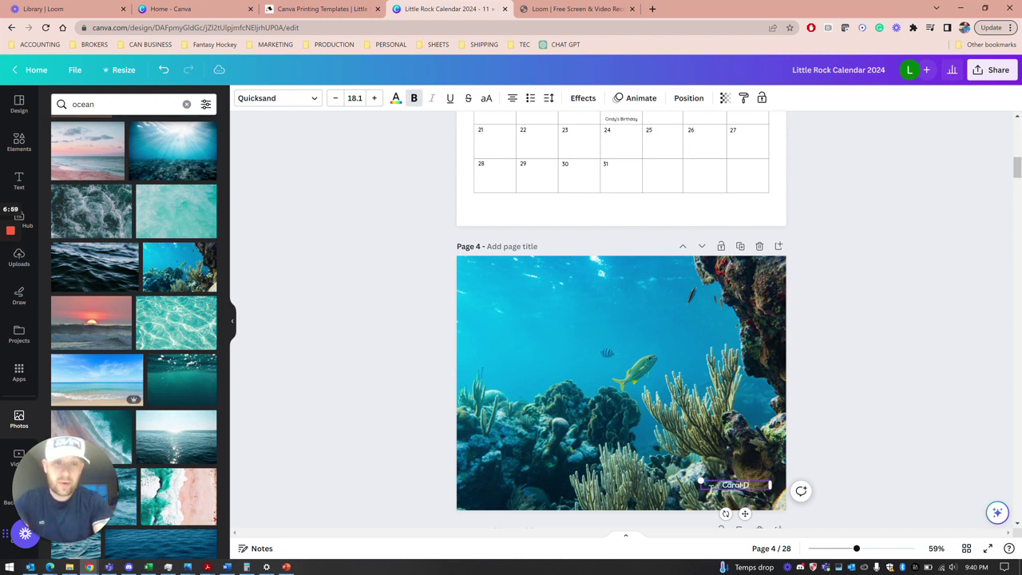
{"action": "type", "text": "ive"}
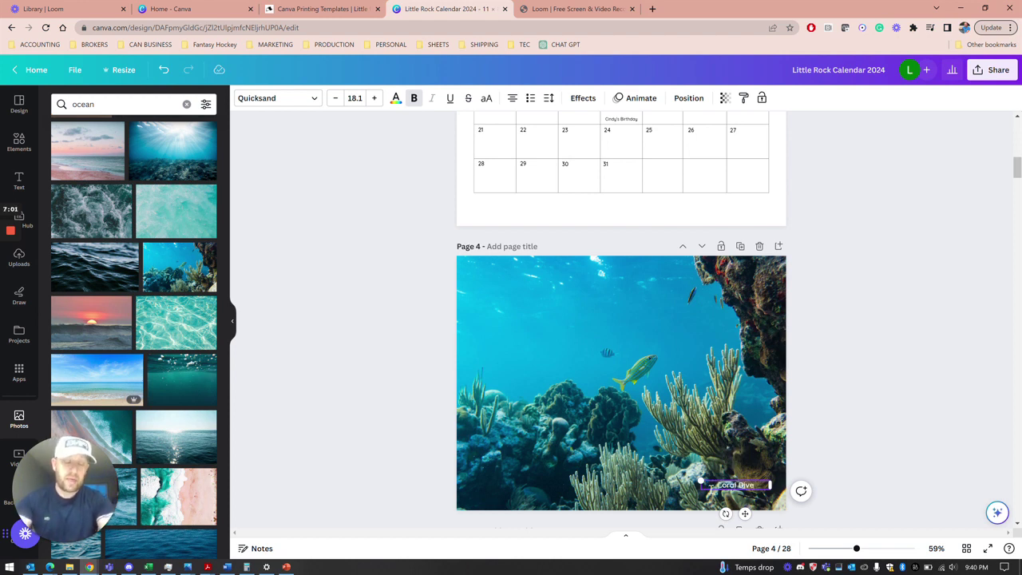
{"action": "left_click", "coordinate": [858, 421]}
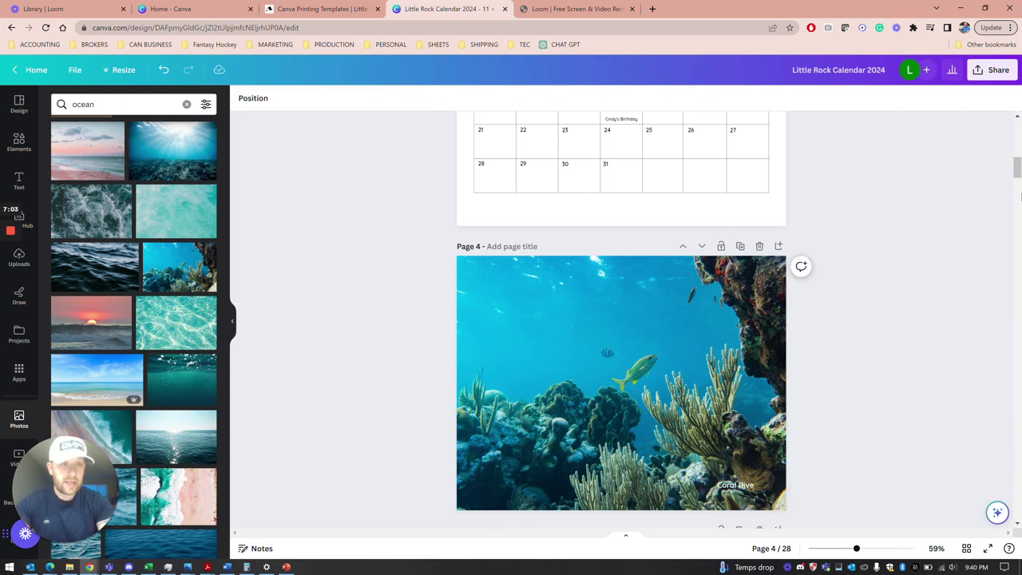
{"action": "left_click_drag", "start_coordinate": [1018, 174], "coordinate": [1016, 211]}
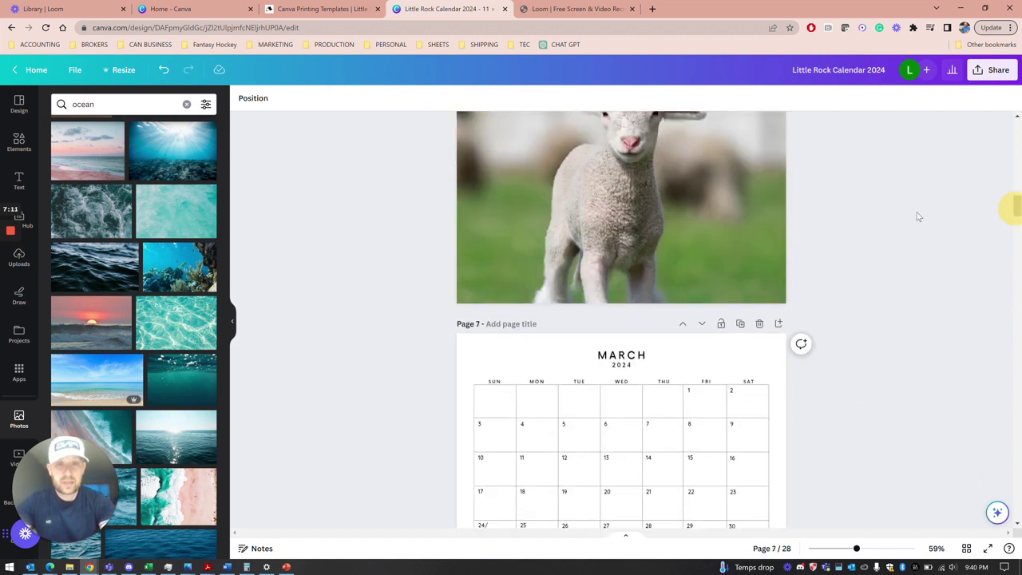
- Detach page 6's lamb photo from the page background
{"action": "left_click", "coordinate": [751, 226]}
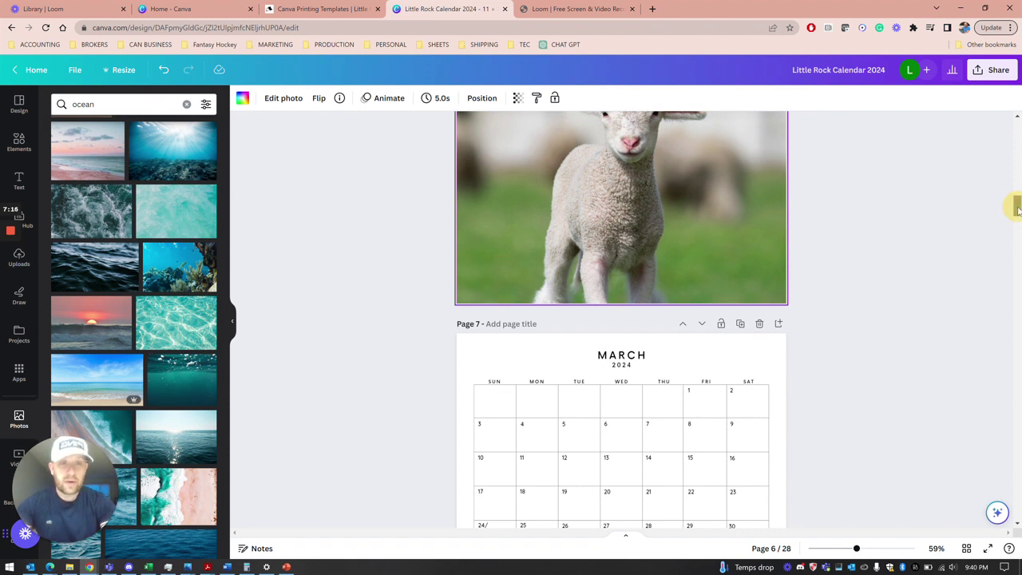
{"action": "left_click_drag", "start_coordinate": [1015, 210], "coordinate": [1017, 201]}
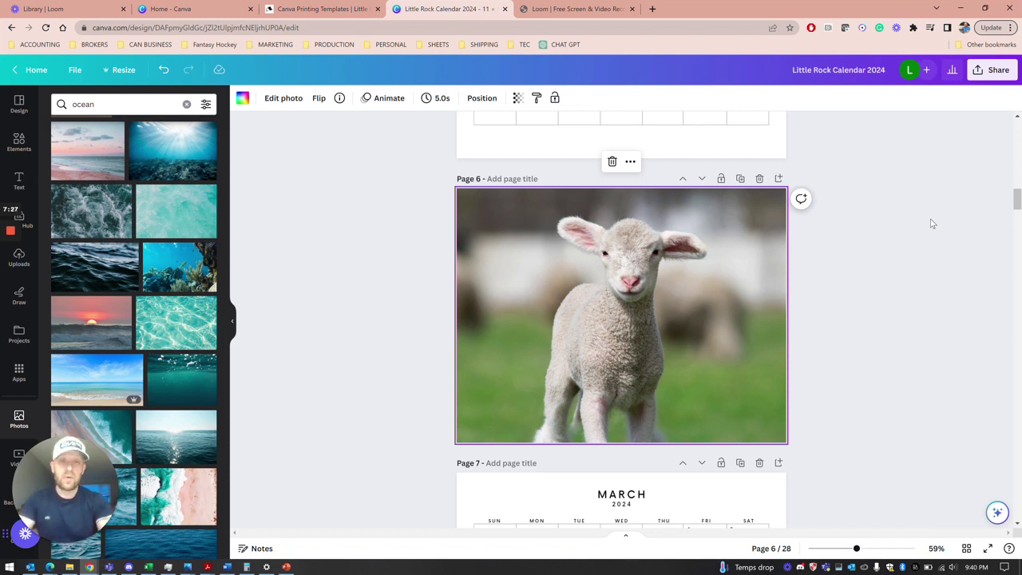
{"action": "right_click", "coordinate": [731, 266]}
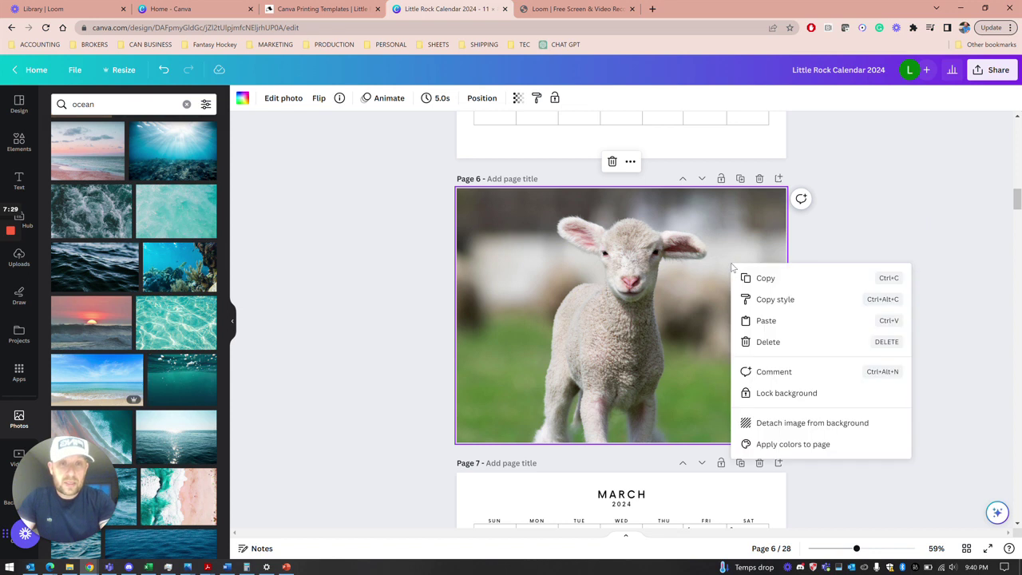
{"action": "left_click", "coordinate": [750, 422]}
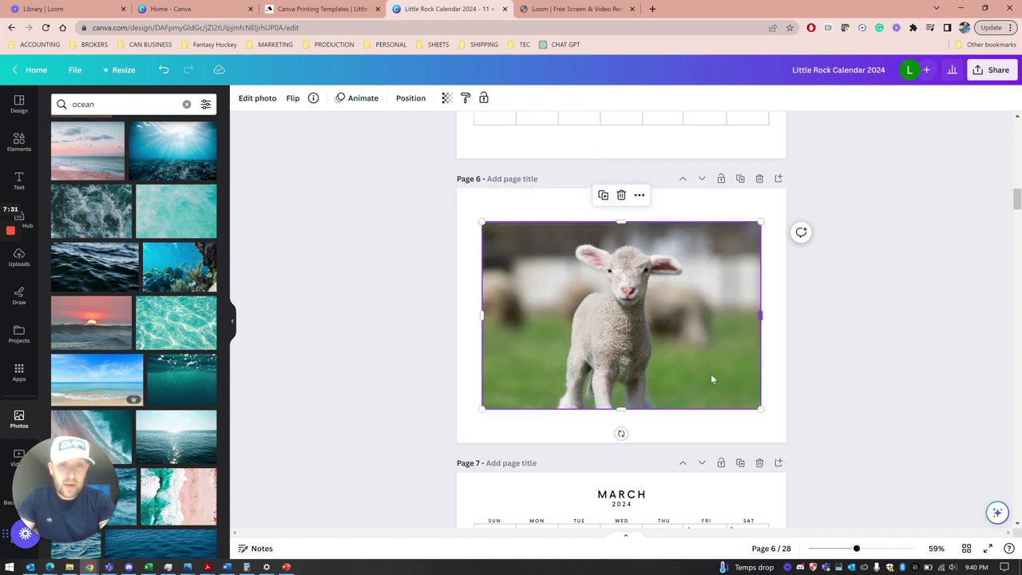
{"action": "left_click", "coordinate": [19, 145]}
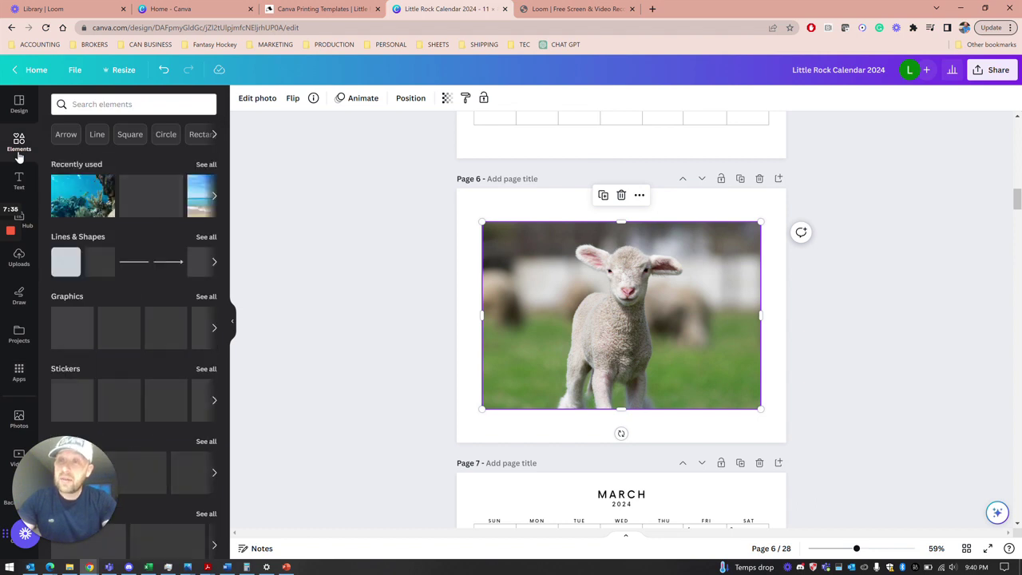
- Search the elements library for 'frame' and show all available frames
{"action": "left_click", "coordinate": [80, 103]}
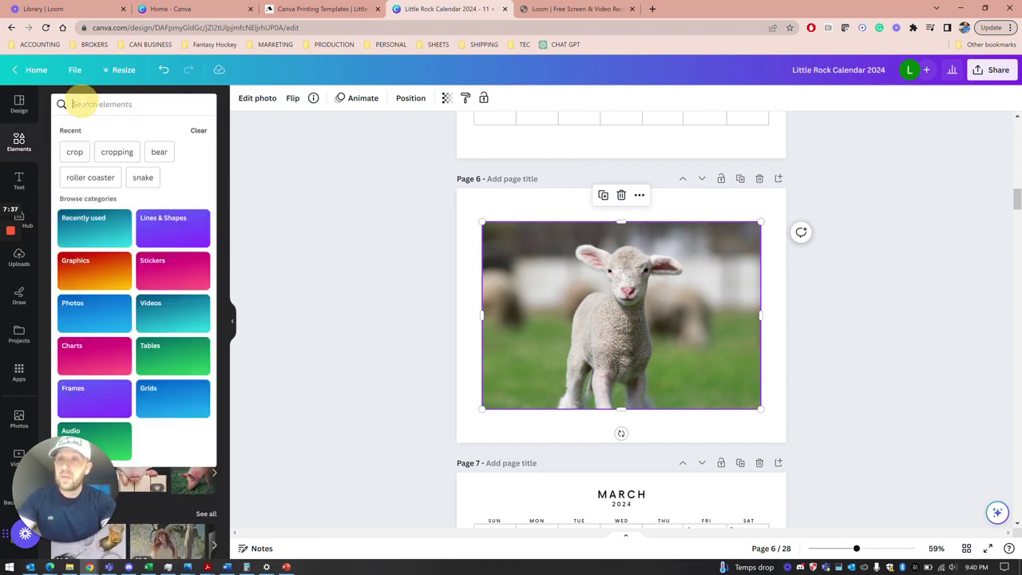
{"action": "type", "text": "frame"}
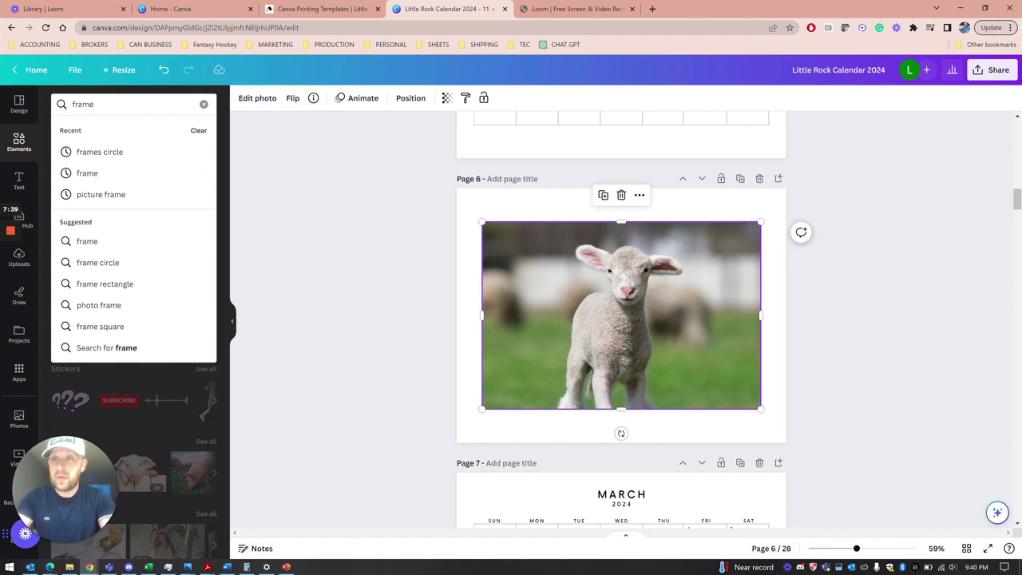
{"action": "key", "text": "Return"}
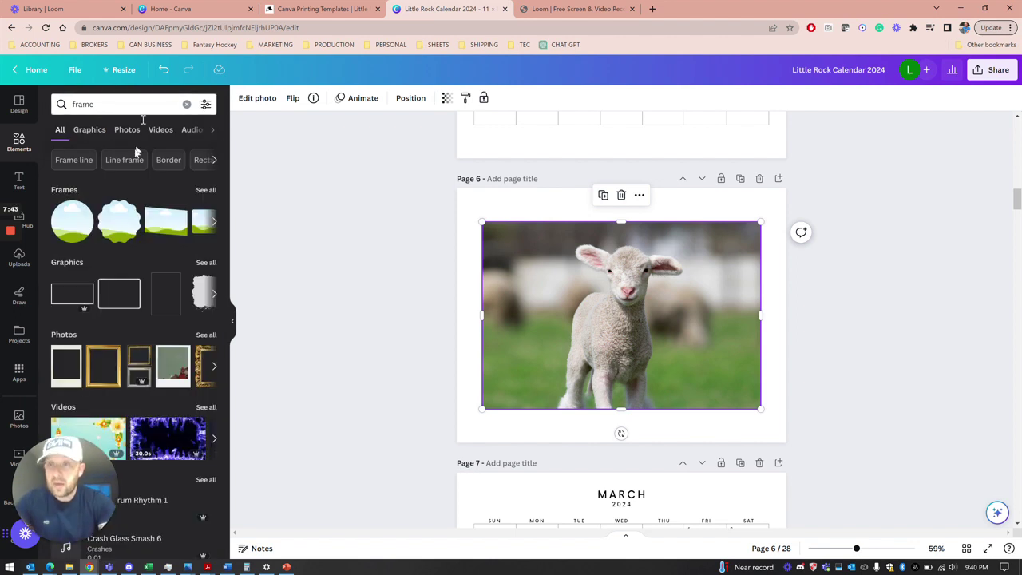
{"action": "left_click", "coordinate": [212, 191]}
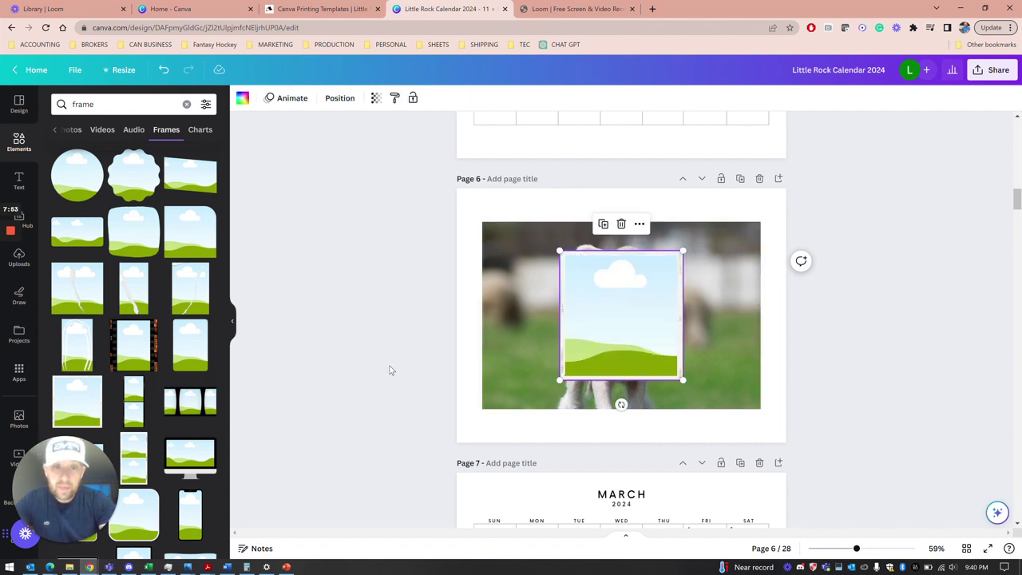
- Place the lamb photo inside a frame at page 6's top-left
{"action": "left_click_drag", "start_coordinate": [607, 338], "coordinate": [561, 314]}
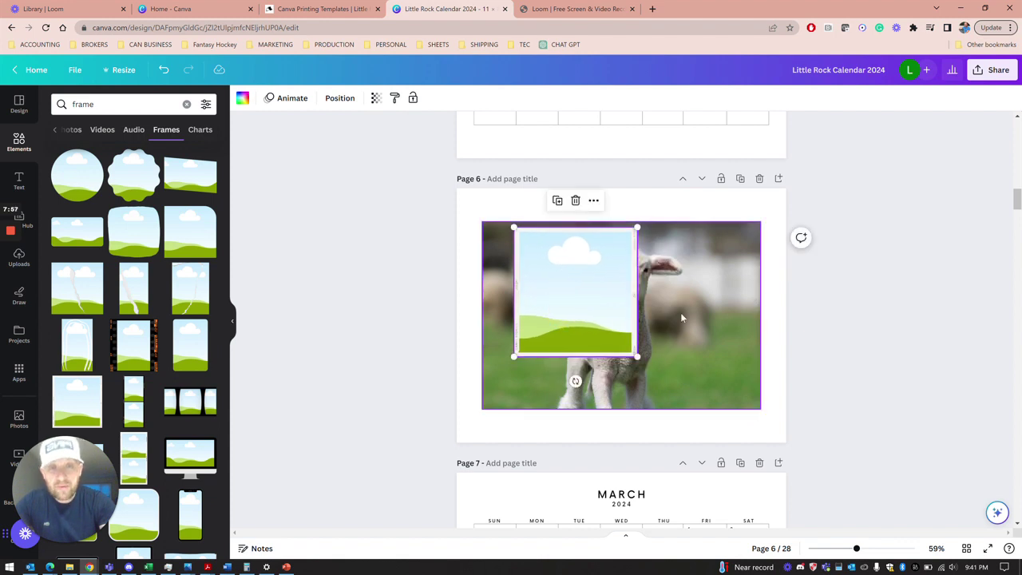
{"action": "left_click_drag", "start_coordinate": [675, 312], "coordinate": [577, 296]}
{"action": "left_click", "coordinate": [710, 346]}
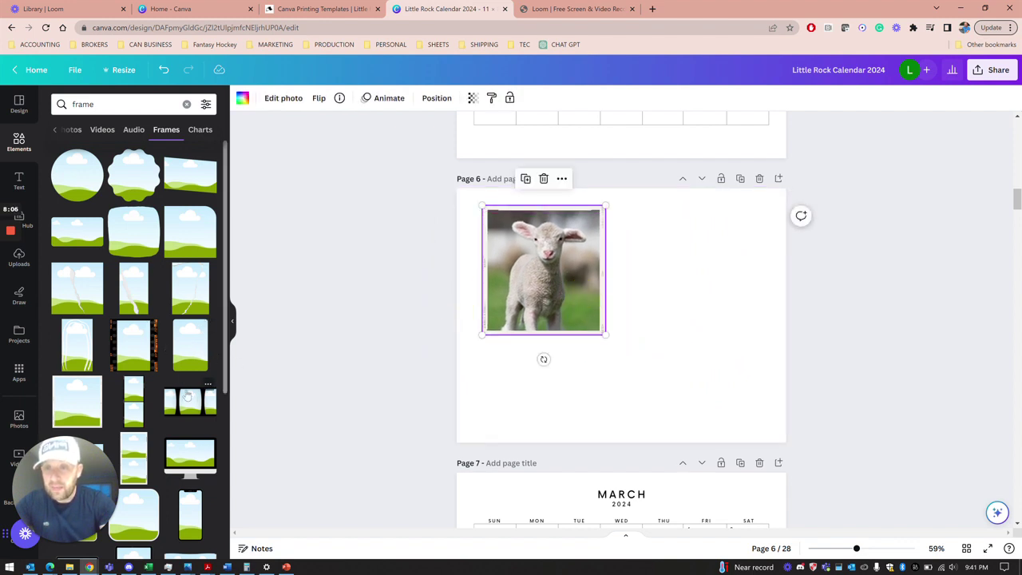
- Add an enlarged horizontal three-window film-strip frame, discarding the vertical film strip
{"action": "left_click", "coordinate": [137, 358]}
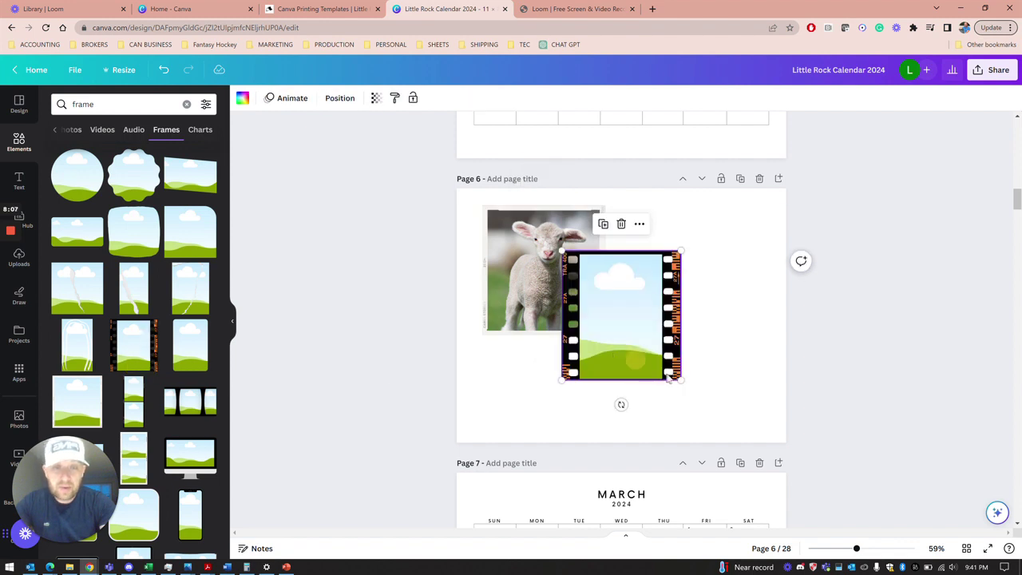
{"action": "left_click_drag", "start_coordinate": [594, 350], "coordinate": [667, 393]}
{"action": "left_click_drag", "start_coordinate": [196, 407], "coordinate": [359, 381]}
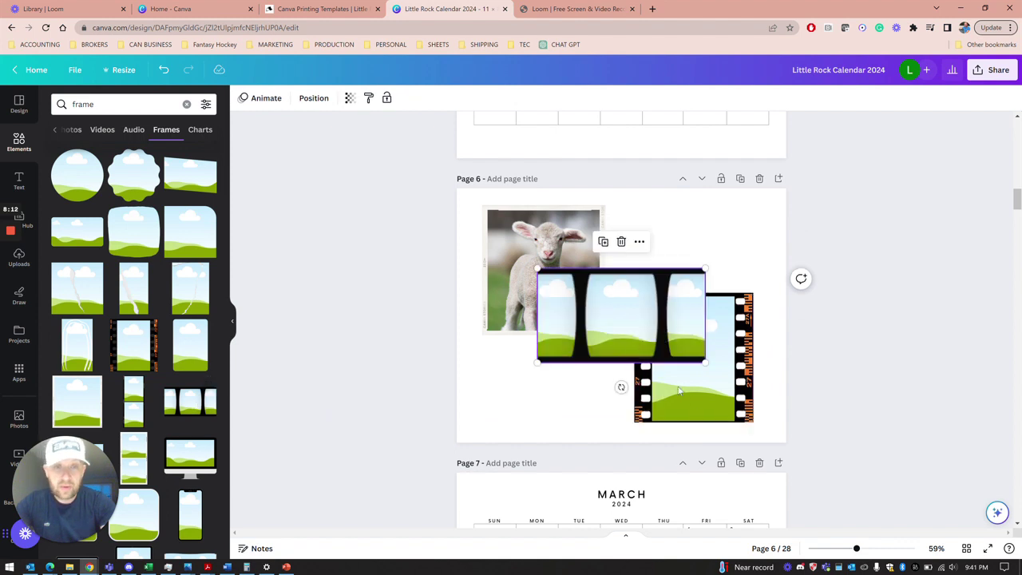
{"action": "left_click", "coordinate": [679, 391]}
{"action": "key", "text": "Delete"}
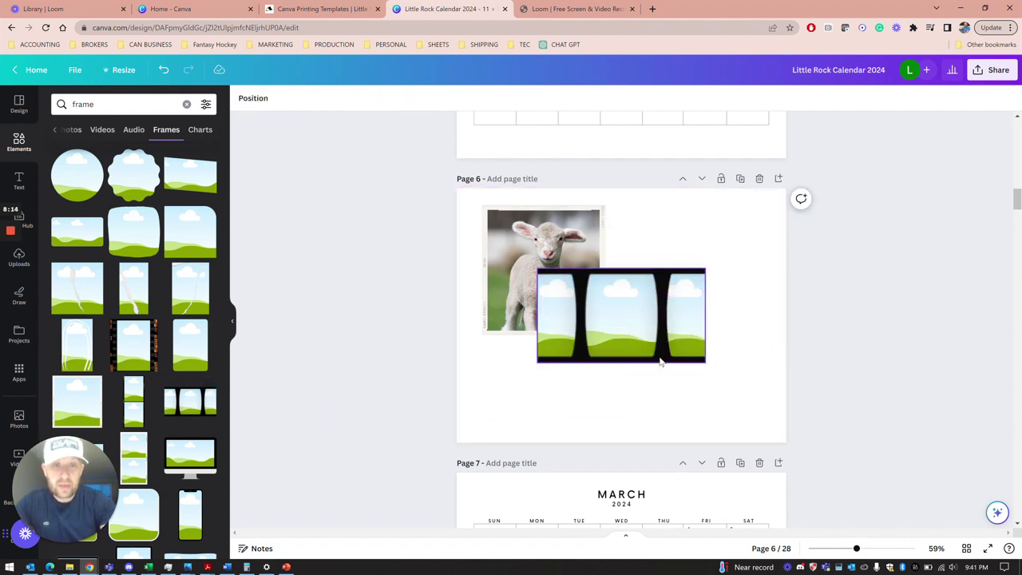
{"action": "left_click", "coordinate": [660, 359]}
{"action": "left_click_drag", "start_coordinate": [704, 362], "coordinate": [743, 403]}
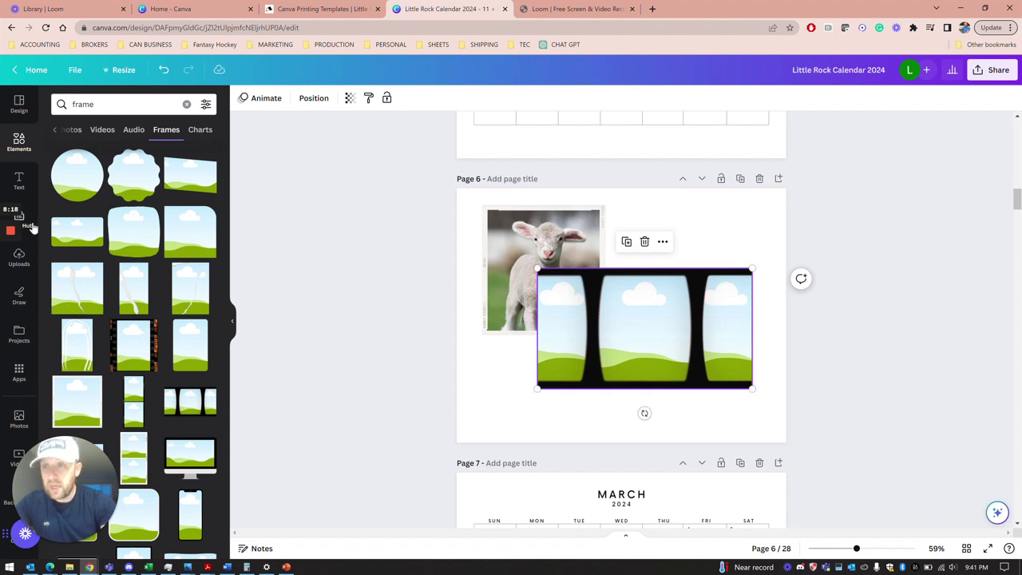
{"action": "left_click", "coordinate": [18, 416]}
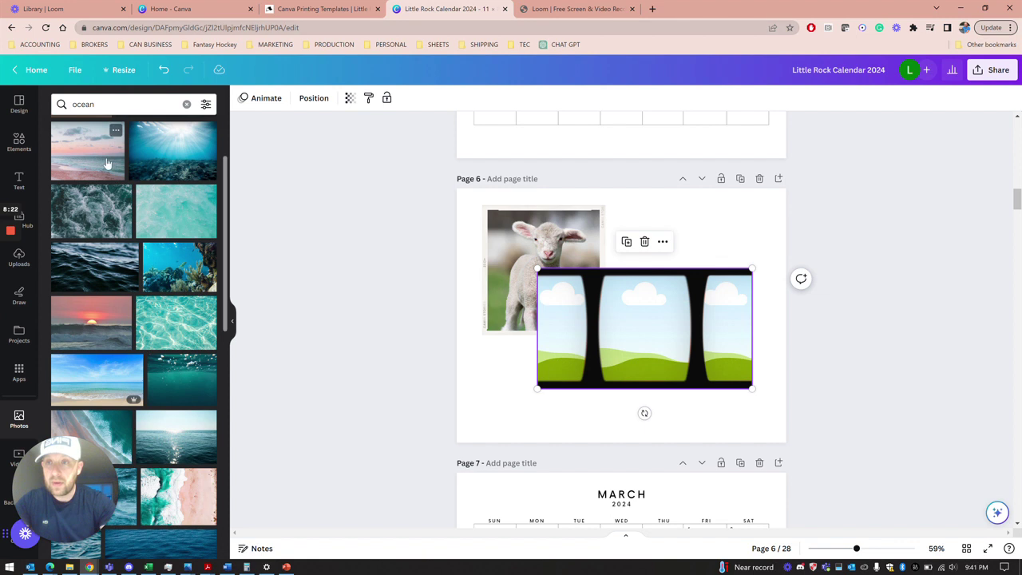
- Fill the film strip's windows with the sunlit sea, pink-beach and aerial beach photos, removing the lamb
{"action": "left_click", "coordinate": [108, 159]}
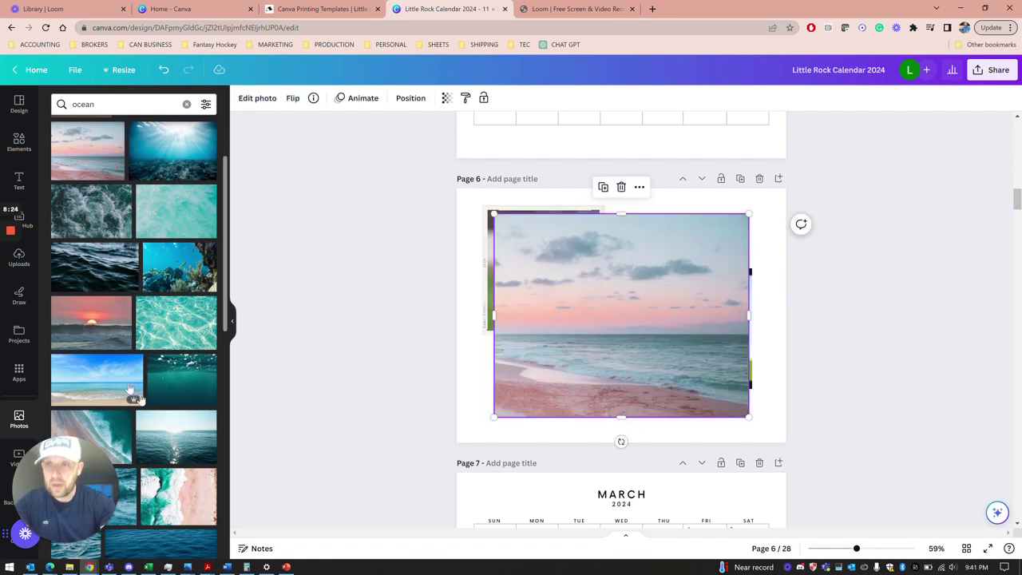
{"action": "left_click", "coordinate": [206, 418]}
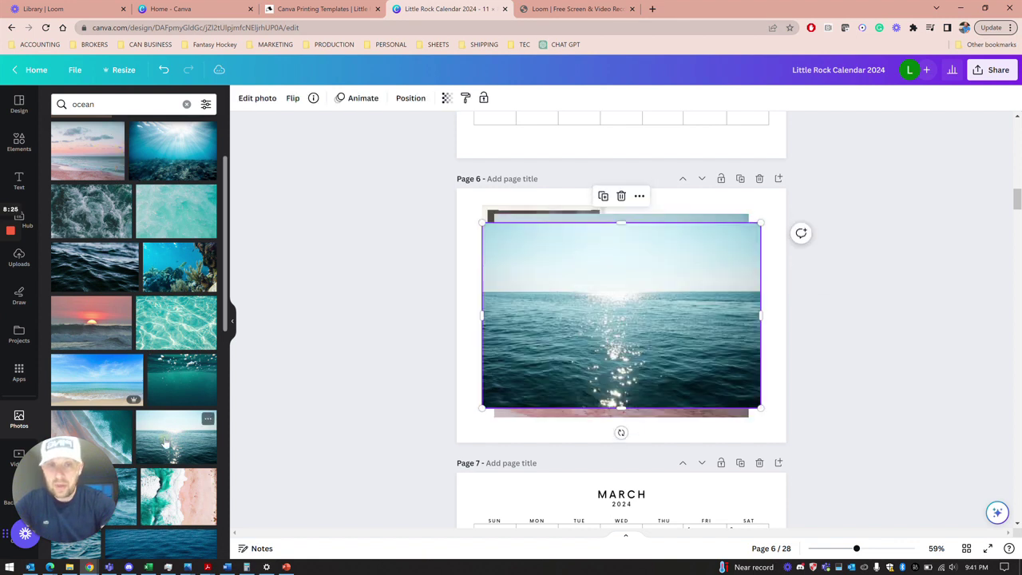
{"action": "left_click_drag", "start_coordinate": [482, 223], "coordinate": [670, 348]}
{"action": "left_click", "coordinate": [593, 298]}
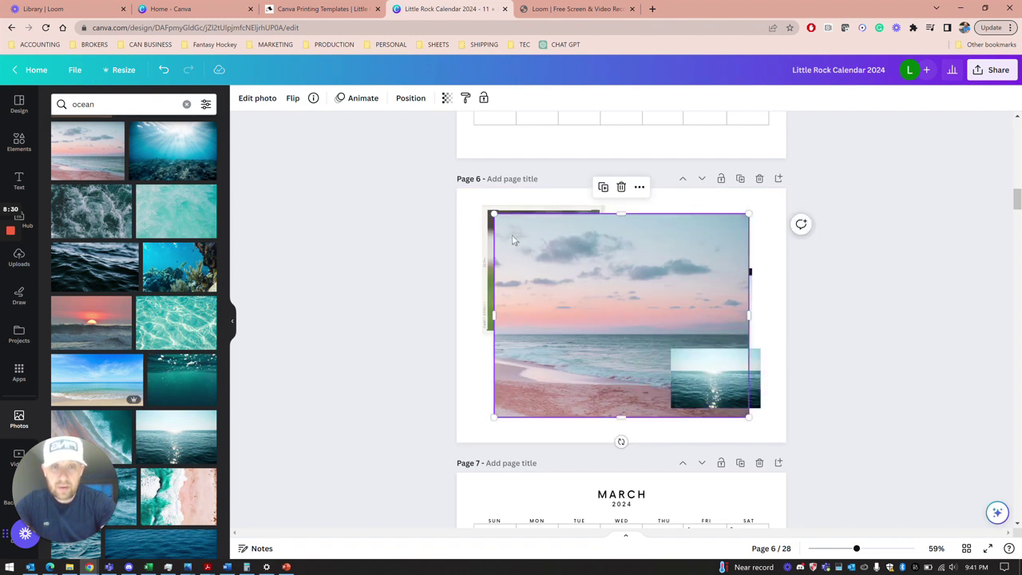
{"action": "left_click_drag", "start_coordinate": [492, 214], "coordinate": [605, 304]}
{"action": "left_click_drag", "start_coordinate": [637, 366], "coordinate": [632, 338]}
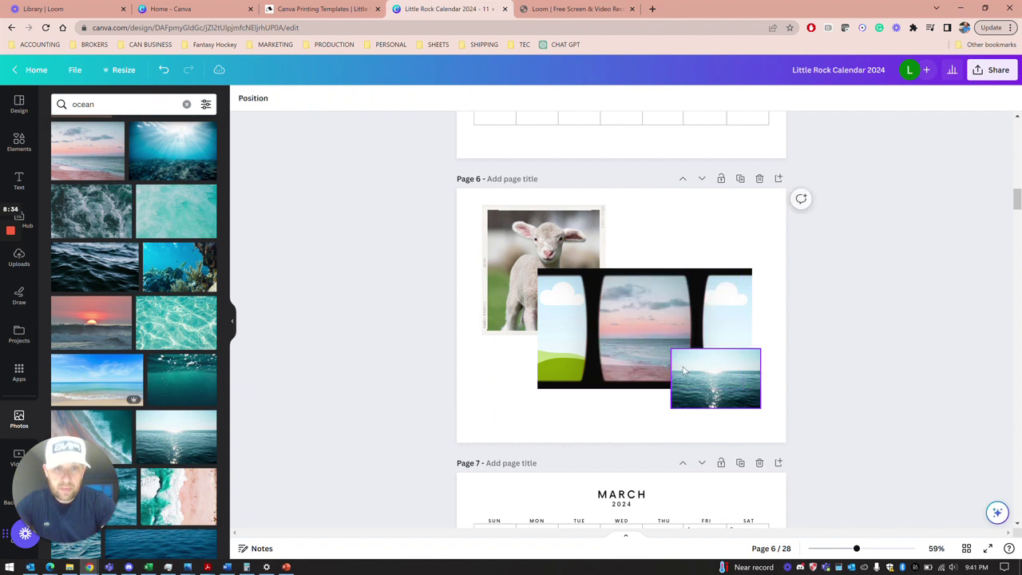
{"action": "left_click_drag", "start_coordinate": [704, 389], "coordinate": [569, 343]}
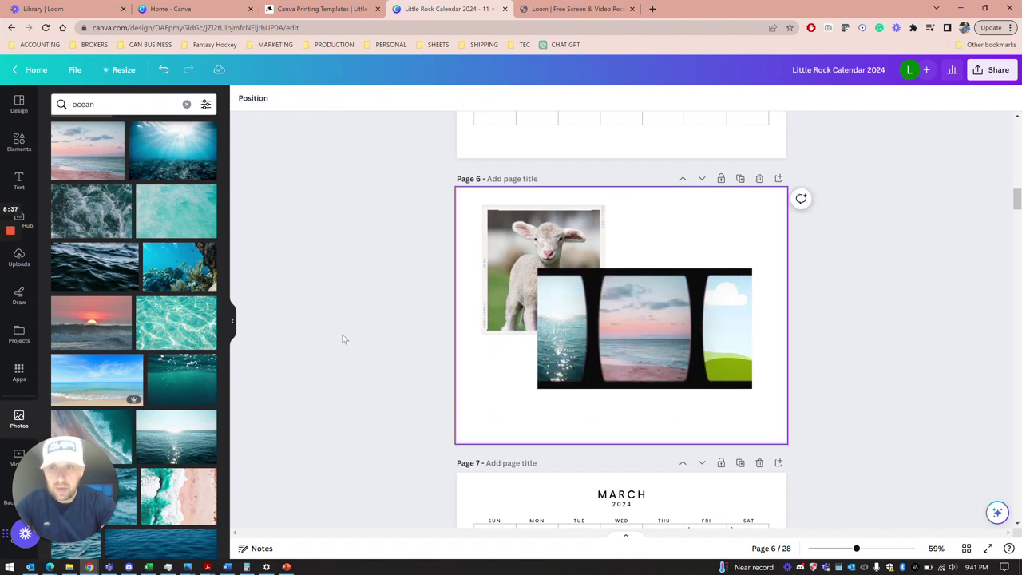
{"action": "left_click", "coordinate": [110, 432]}
{"action": "left_click_drag", "start_coordinate": [638, 345], "coordinate": [726, 343]}
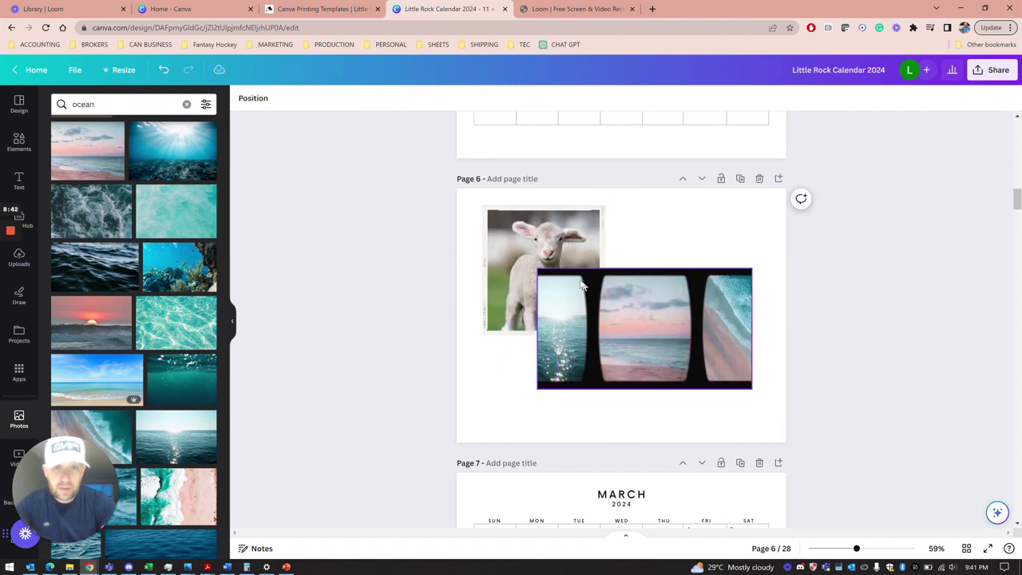
{"action": "left_click", "coordinate": [539, 254]}
{"action": "key", "text": "Delete"}
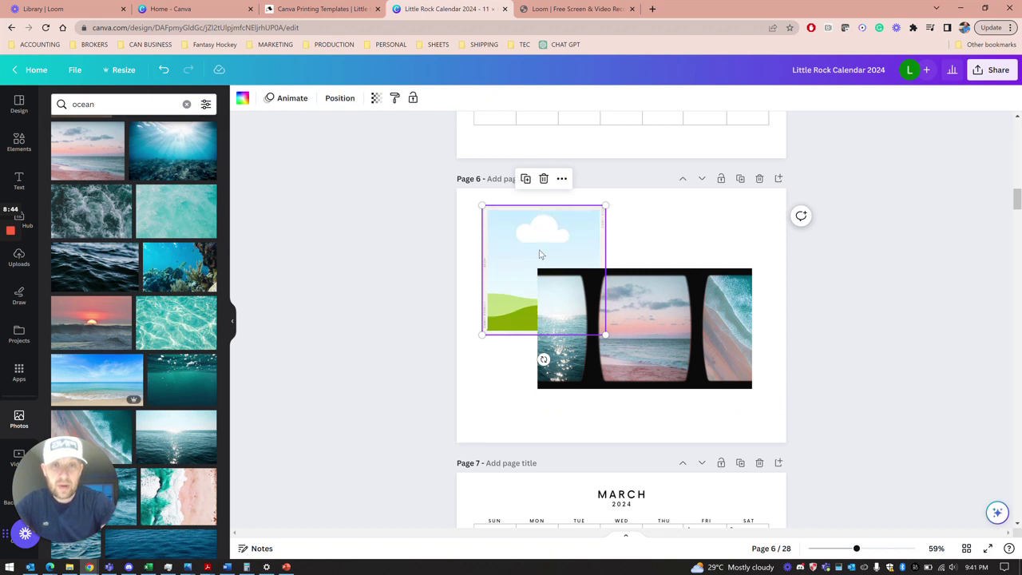
{"action": "key", "text": "Delete"}
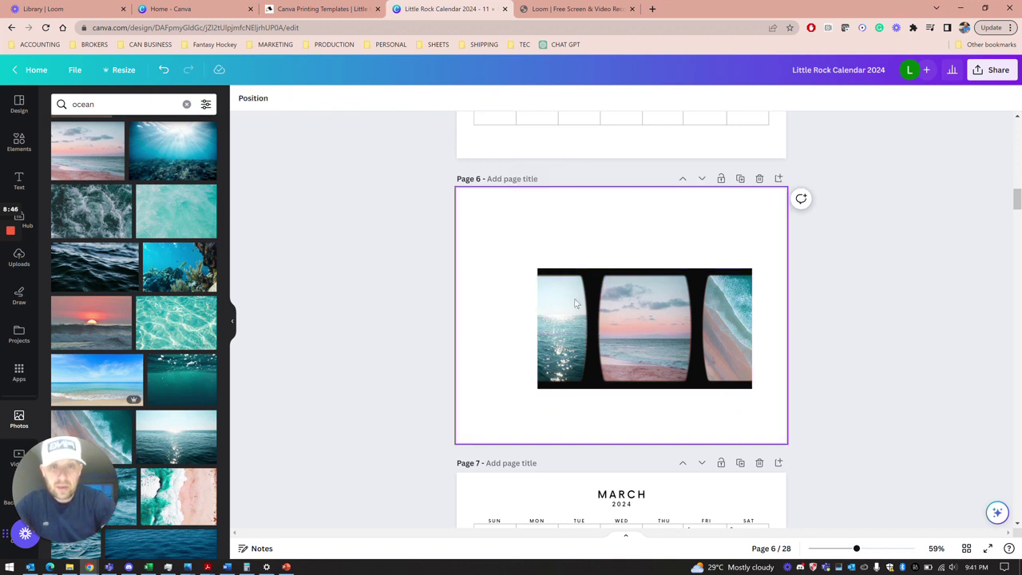
- Move the film-strip collage to the top-left and stretch it across page 6's full width
{"action": "left_click_drag", "start_coordinate": [570, 296], "coordinate": [512, 241]}
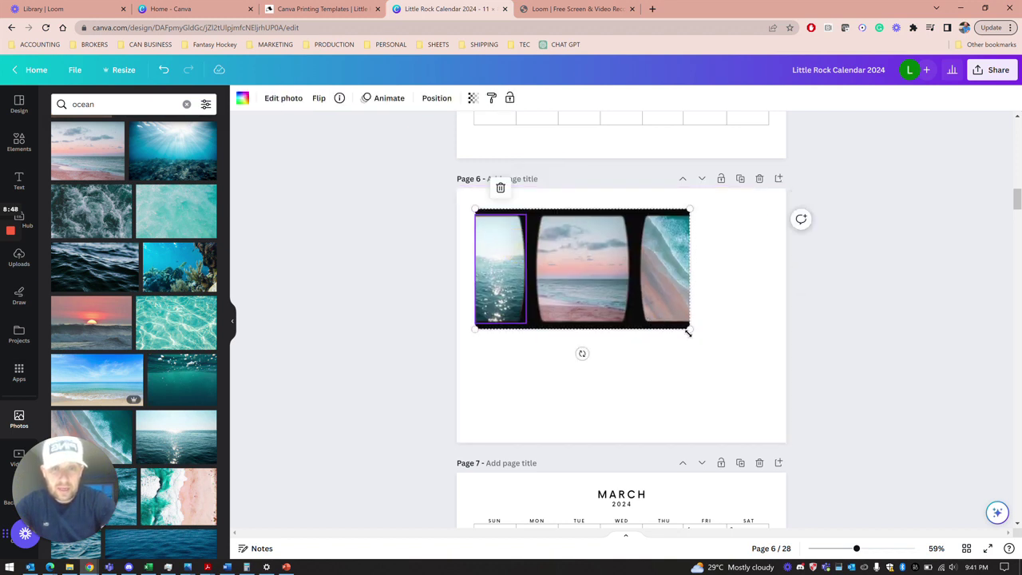
{"action": "left_click_drag", "start_coordinate": [689, 327], "coordinate": [779, 404]}
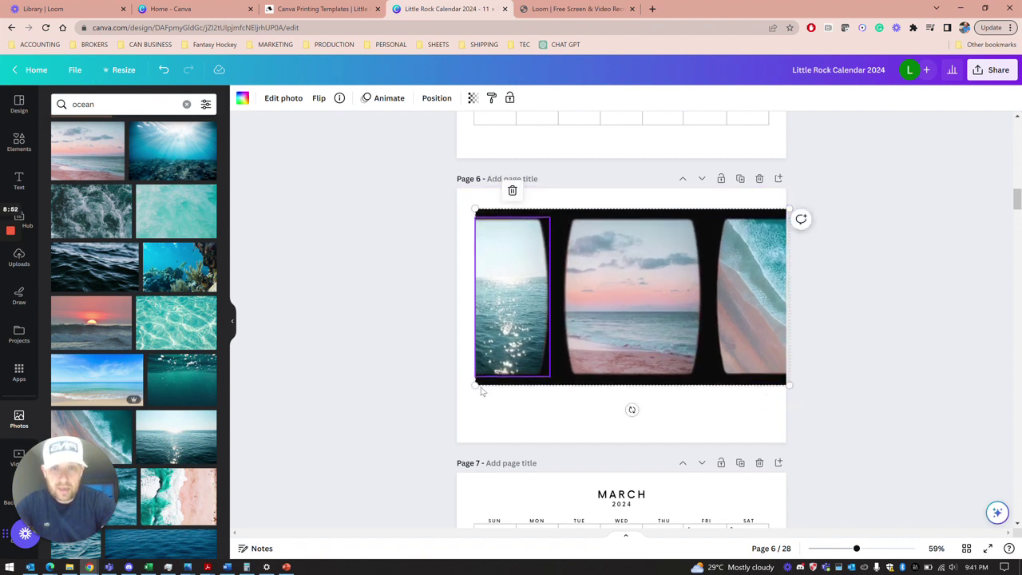
{"action": "left_click_drag", "start_coordinate": [475, 385], "coordinate": [449, 401]}
{"action": "left_click_drag", "start_coordinate": [572, 337], "coordinate": [577, 347]}
{"action": "left_click", "coordinate": [930, 273]}
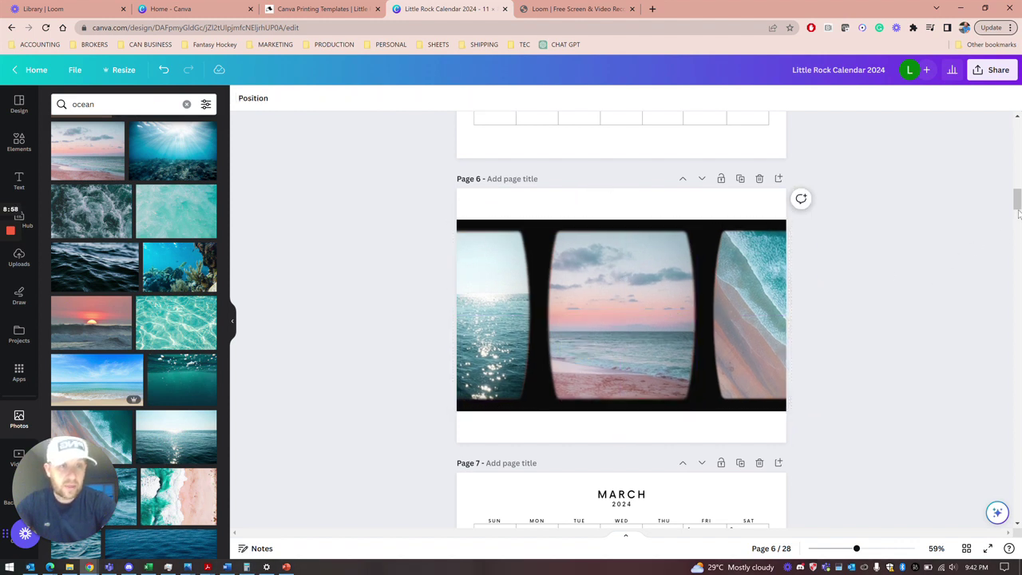
- Copy the Coral Dive caption from page 4 onto page 6
{"action": "left_click_drag", "start_coordinate": [1017, 205], "coordinate": [1014, 178]}
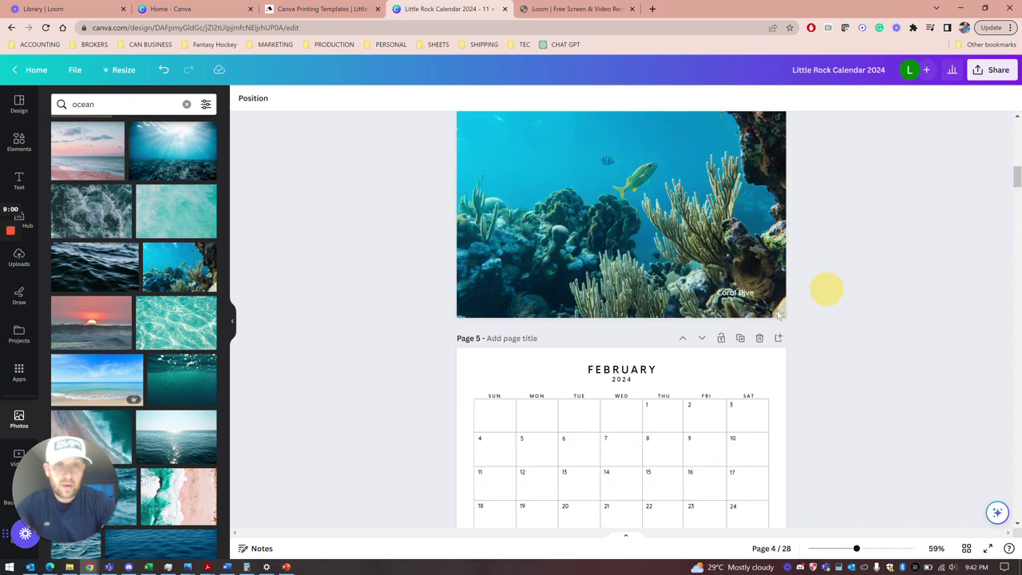
{"action": "left_click", "coordinate": [738, 294]}
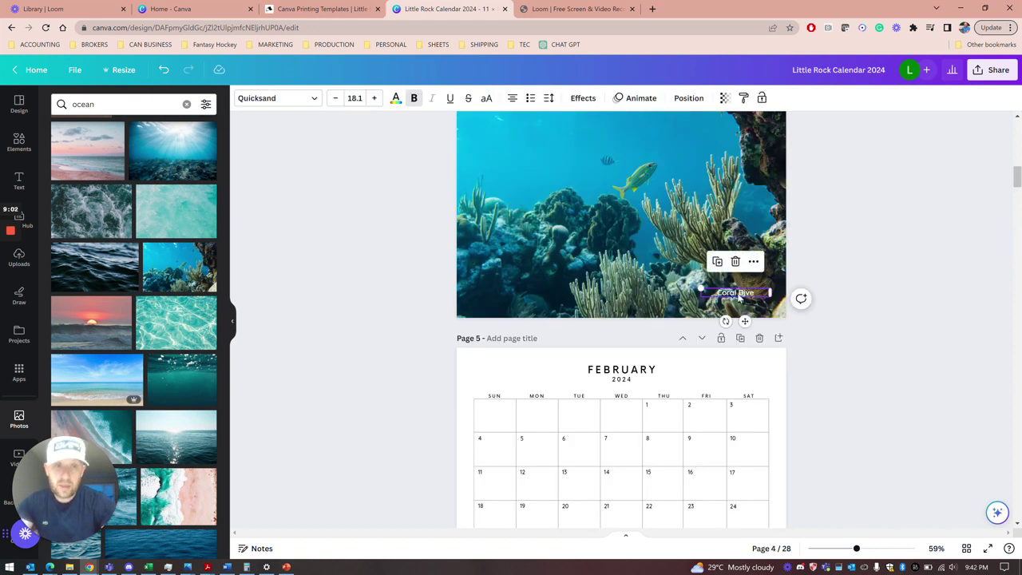
{"action": "left_click_drag", "start_coordinate": [1015, 178], "coordinate": [1017, 201]}
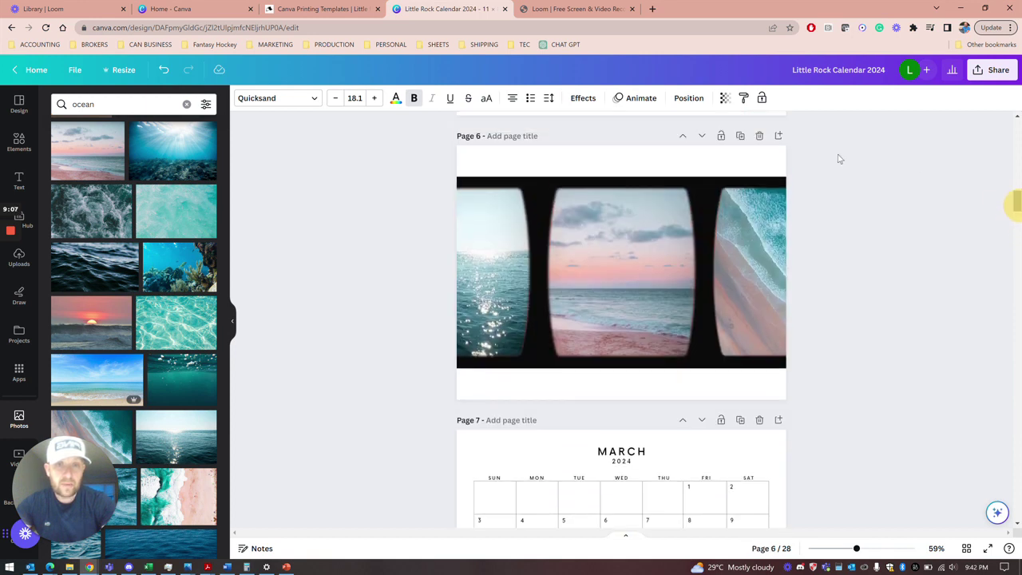
{"action": "left_click", "coordinate": [748, 166]}
{"action": "key", "text": "ctrl+z"}
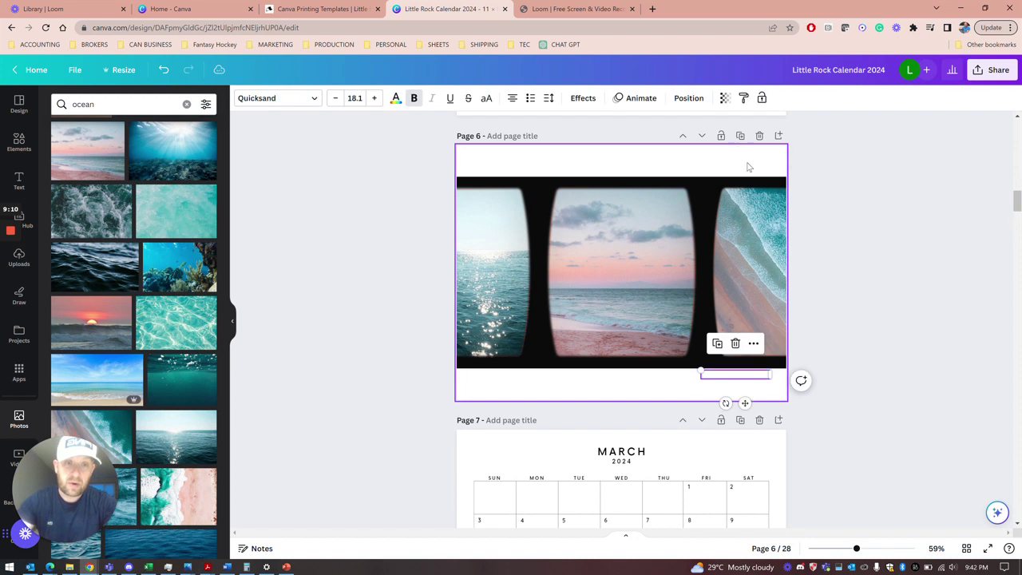
- Make the pasted caption dark navy and reword it to 'Abstract Frame'
{"action": "left_click", "coordinate": [395, 97]}
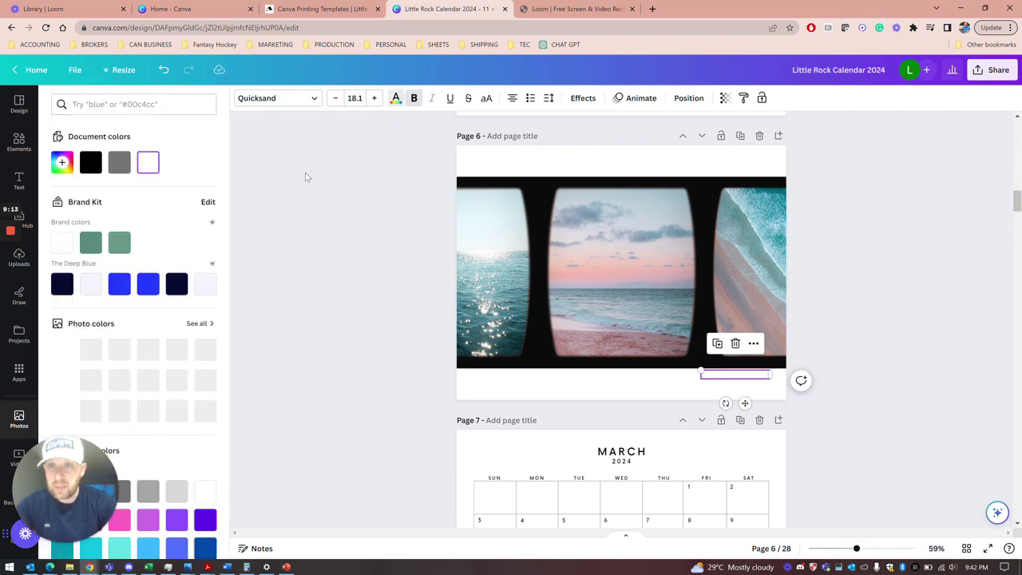
{"action": "left_click", "coordinate": [62, 283]}
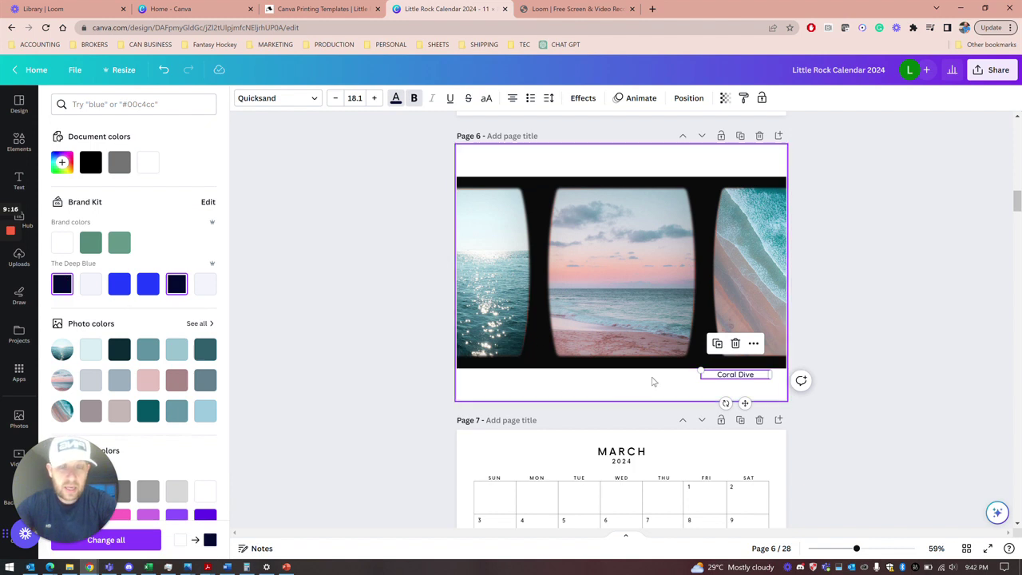
{"action": "double_click", "coordinate": [734, 375]}
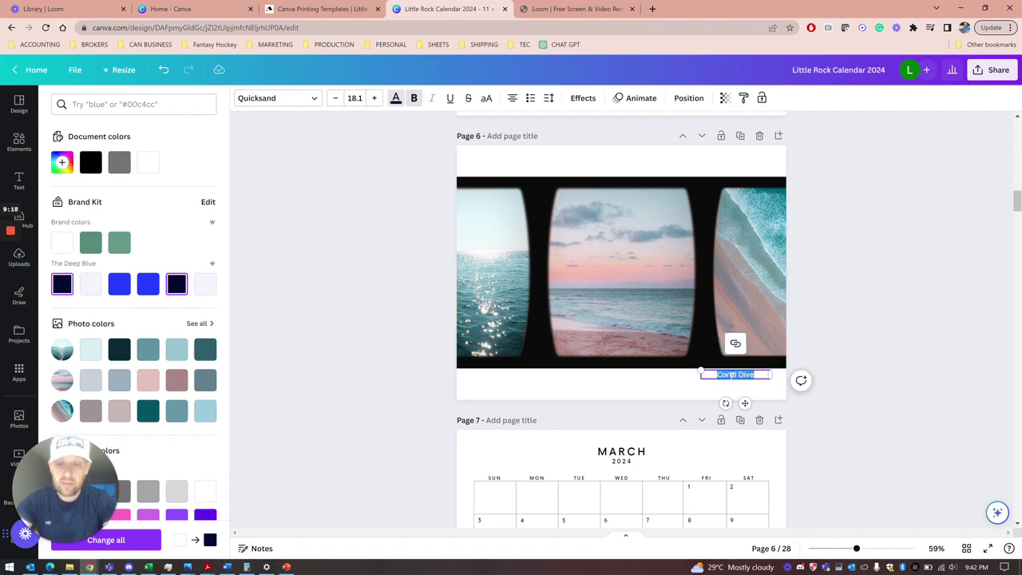
{"action": "type", "text": "B"}
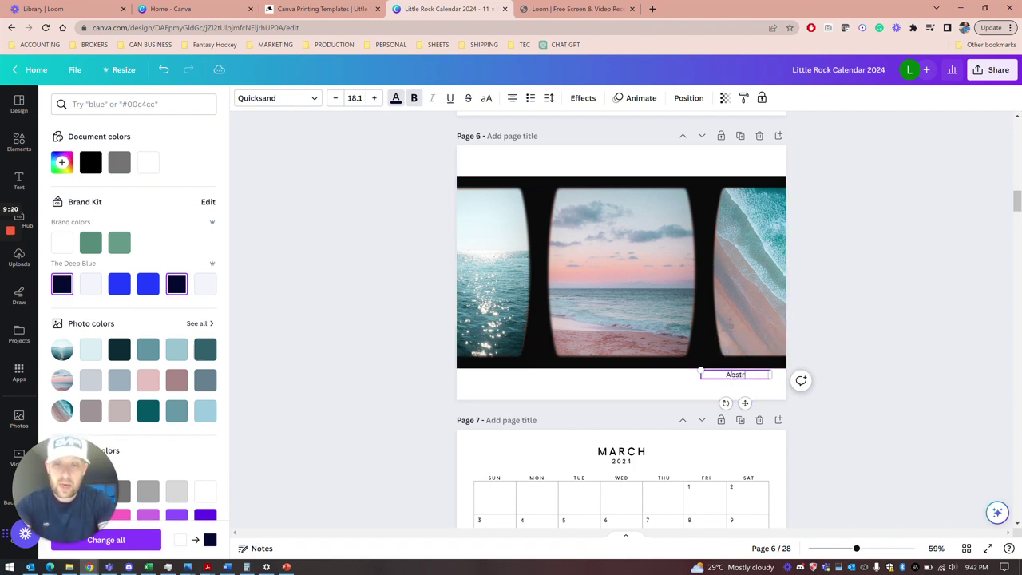
{"action": "type", "text": "bstract Frame"}
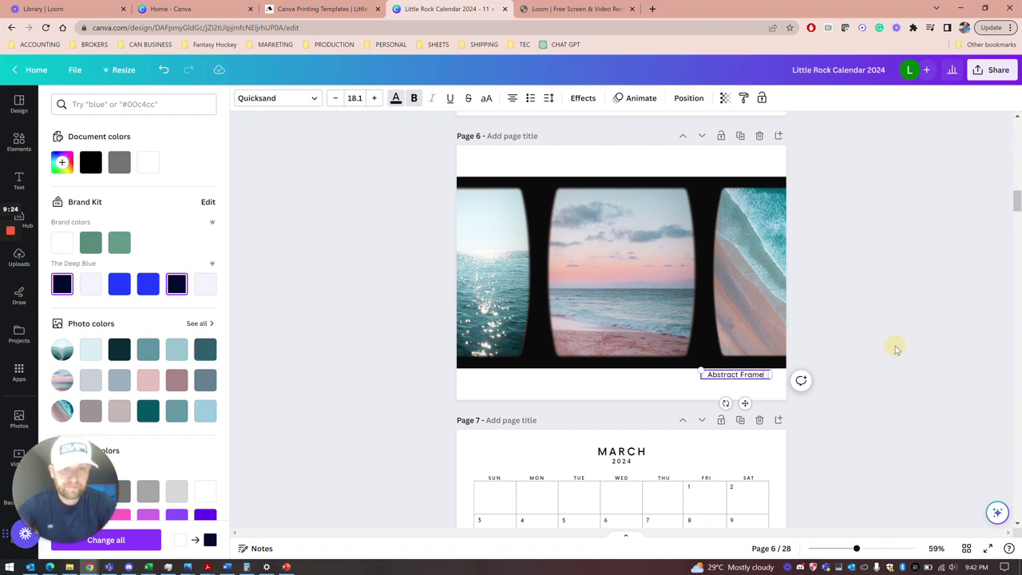
{"action": "key", "text": "Escape"}
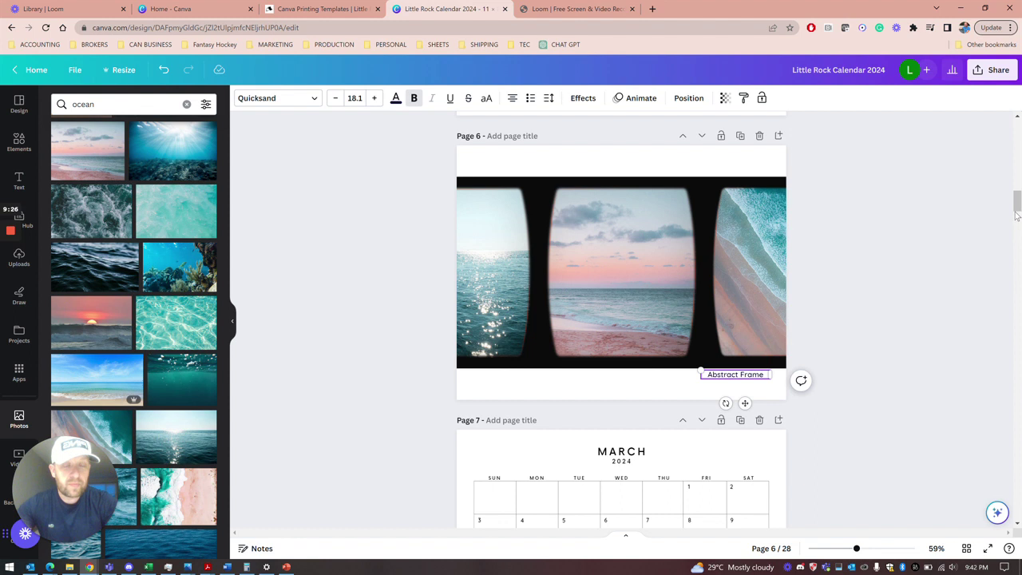
- Scroll down past page 27's January 2025 grid to the final page 28
{"action": "left_click_drag", "start_coordinate": [1017, 201], "coordinate": [1007, 335]}
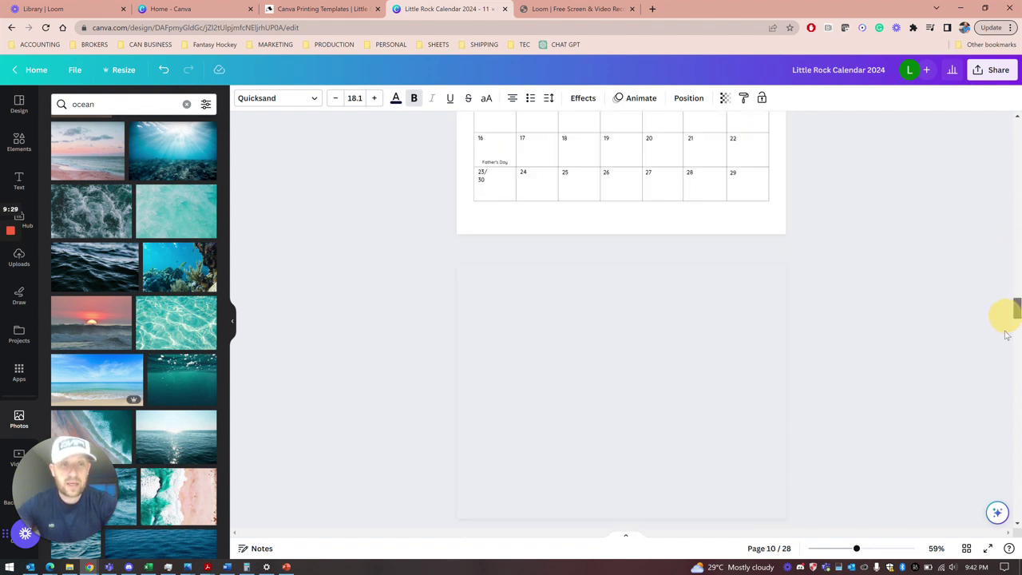
{"action": "left_click", "coordinate": [1017, 471]}
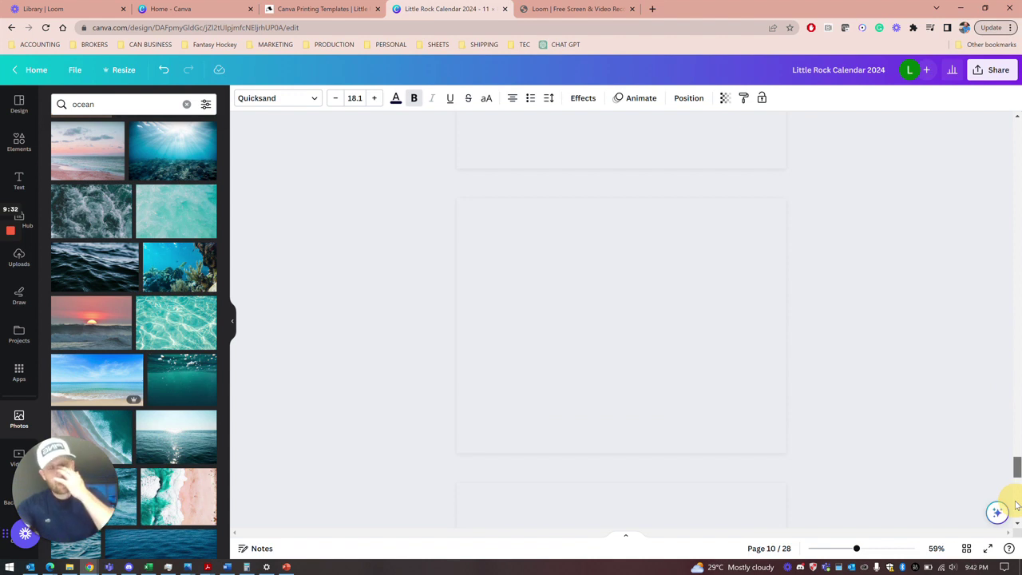
{"action": "left_click", "coordinate": [1016, 503]}
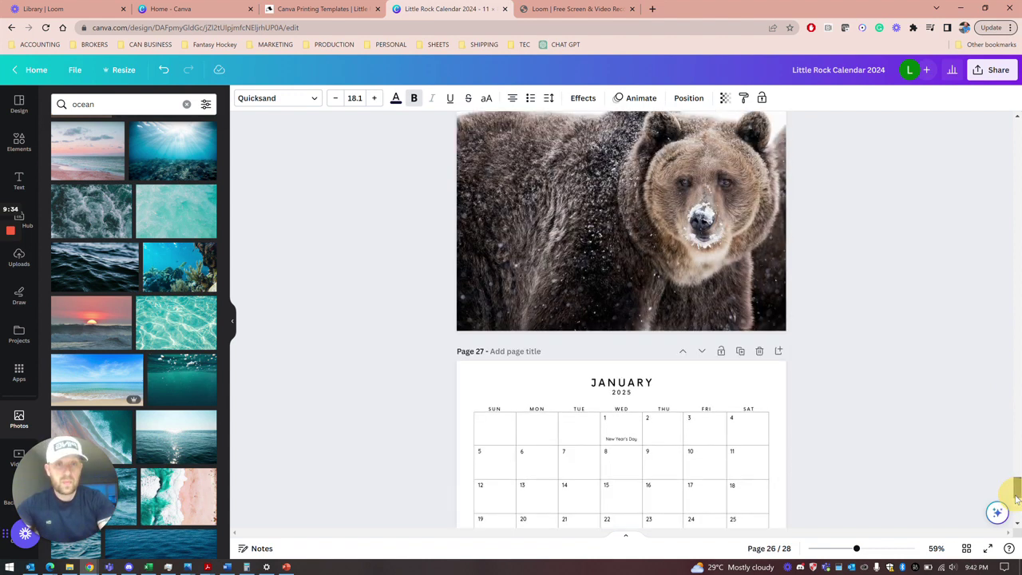
{"action": "left_click_drag", "start_coordinate": [1016, 503], "coordinate": [1019, 499]}
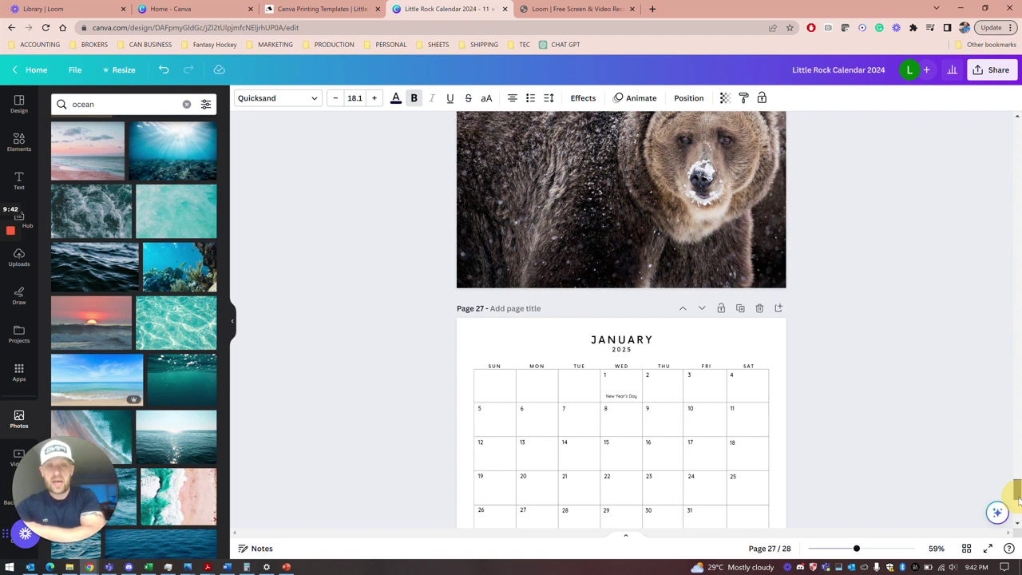
{"action": "left_click_drag", "start_coordinate": [1019, 499], "coordinate": [1018, 522]}
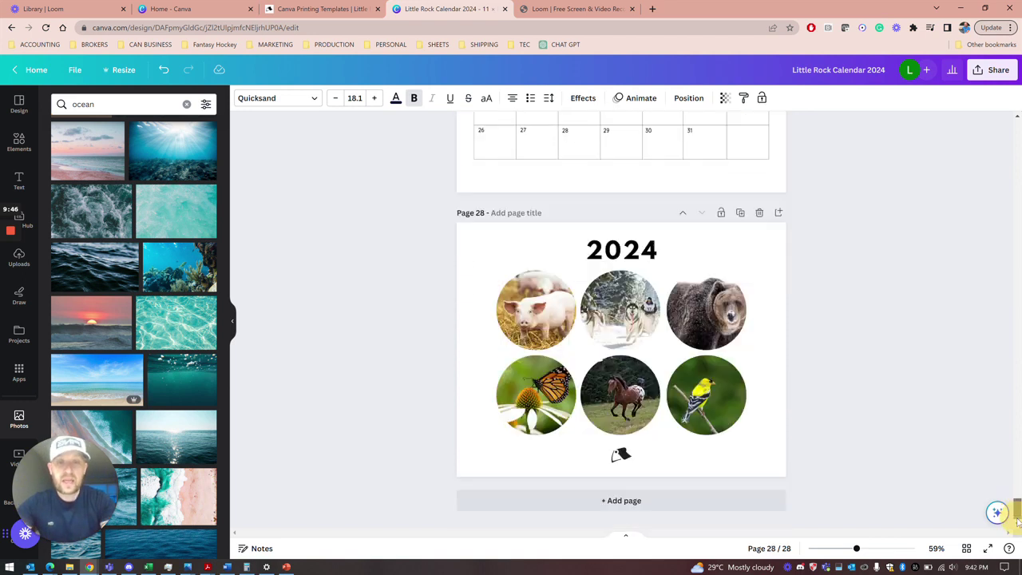
- Replace the pig in page 28's top-left circle with the ocean sunset photo, then scroll back to page 1
{"action": "left_click", "coordinate": [554, 326]}
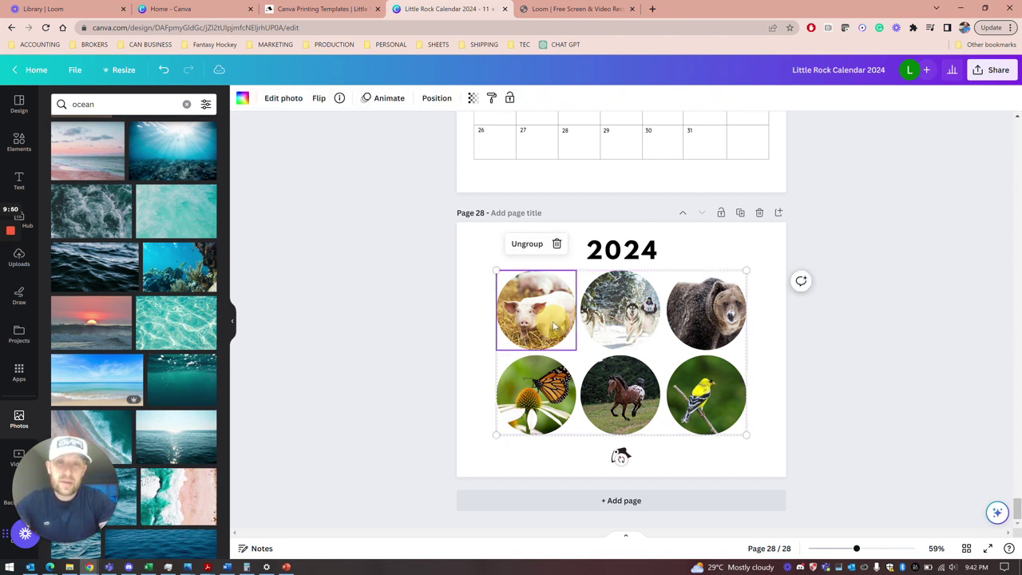
{"action": "left_click", "coordinate": [474, 312]}
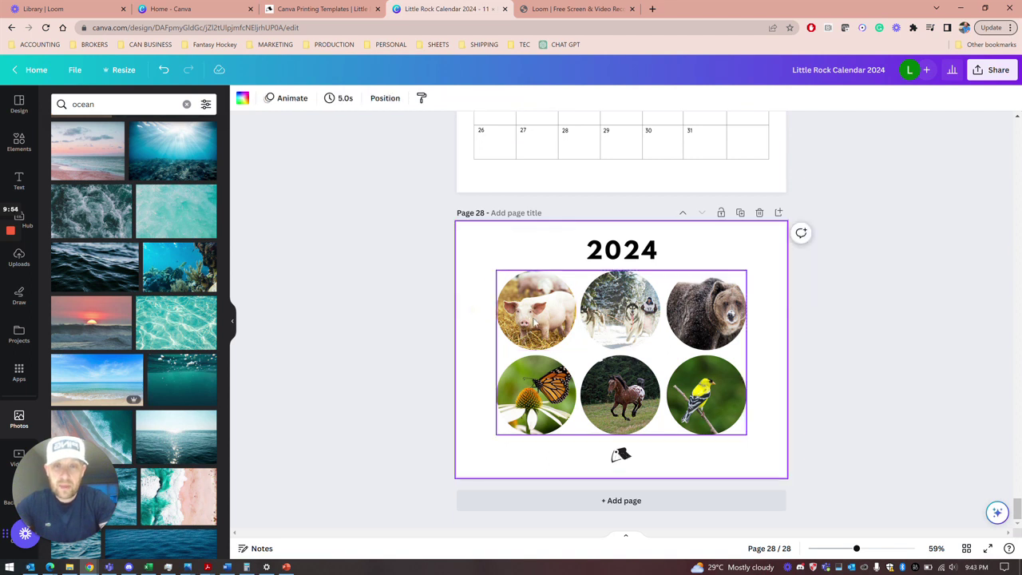
{"action": "left_click", "coordinate": [535, 323]}
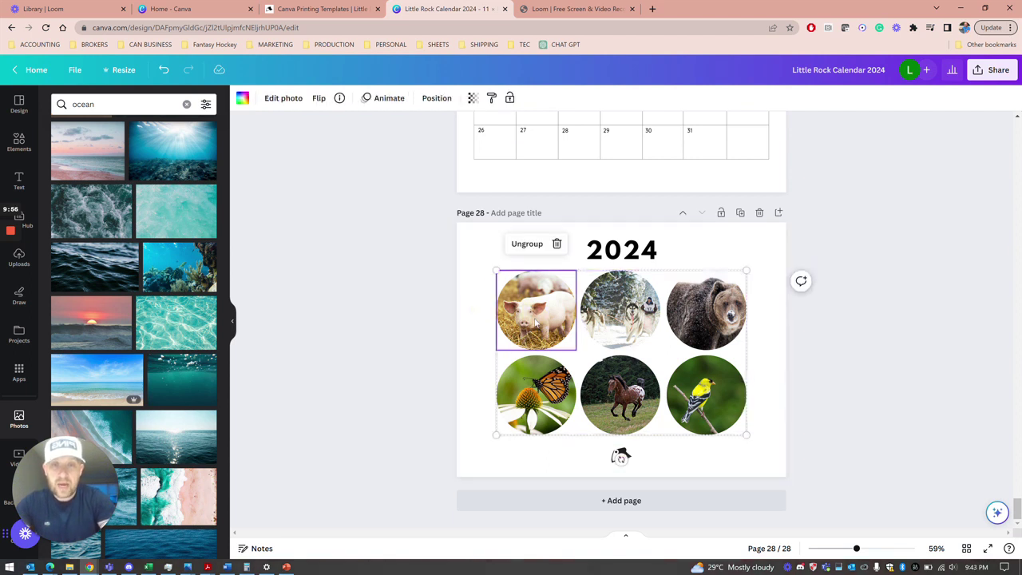
{"action": "right_click", "coordinate": [534, 321]}
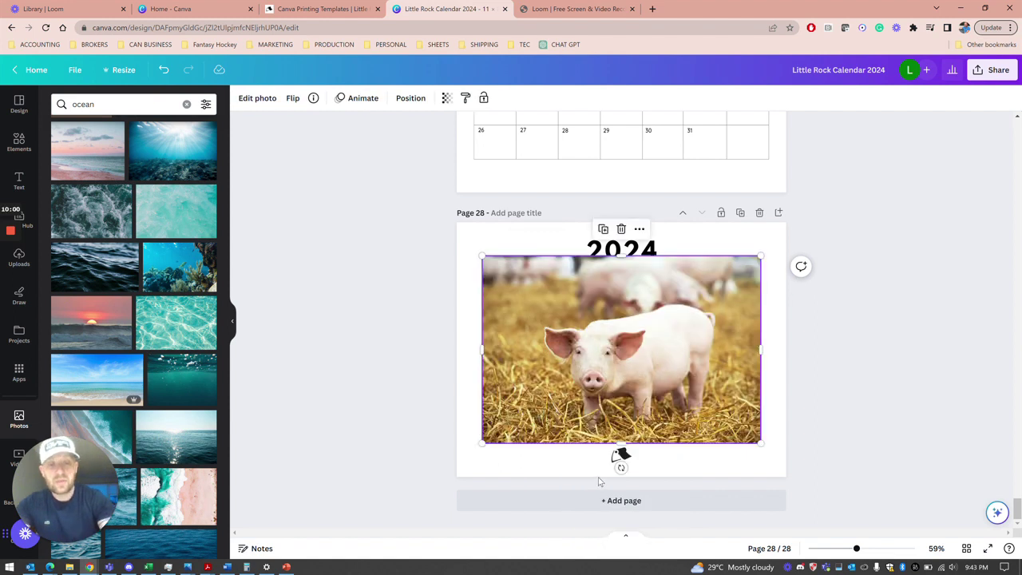
{"action": "key", "text": "Delete"}
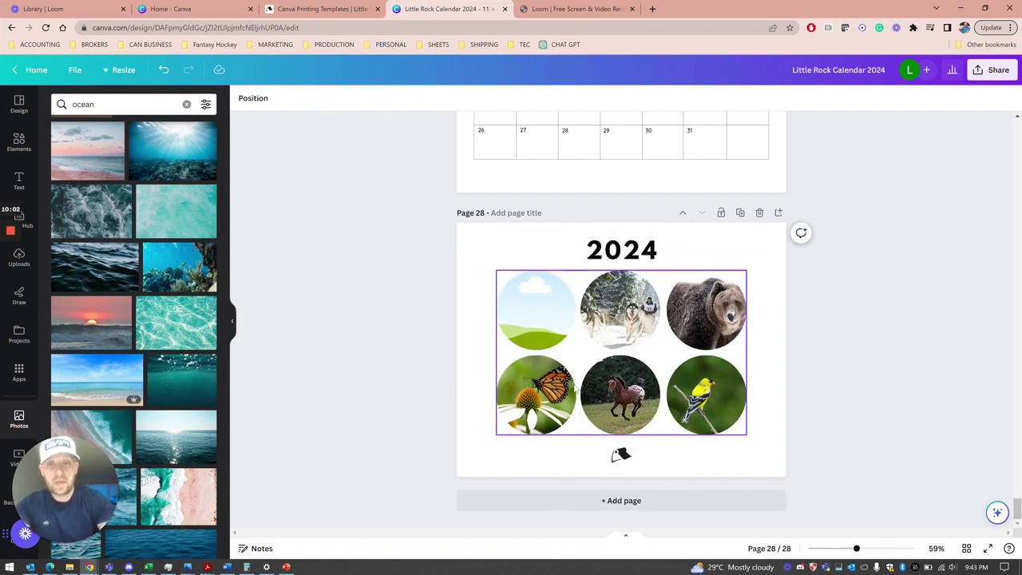
{"action": "left_click", "coordinate": [94, 342]}
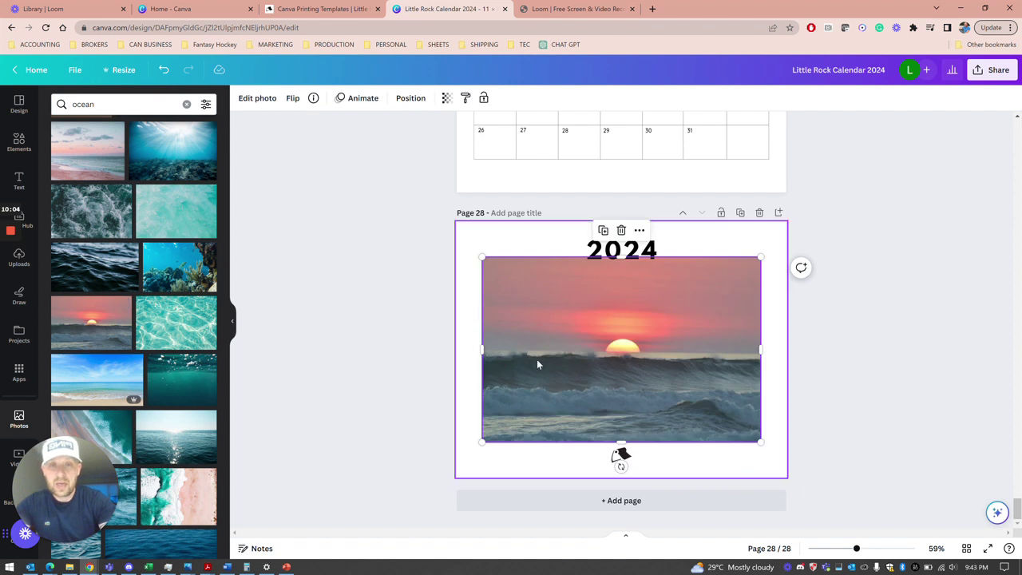
{"action": "left_click_drag", "start_coordinate": [551, 356], "coordinate": [538, 333]}
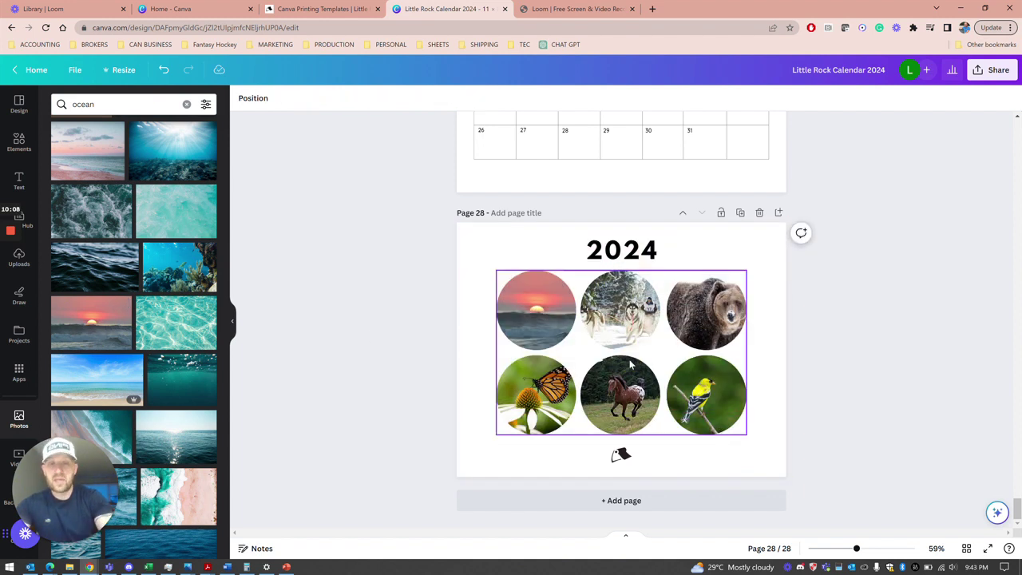
{"action": "left_click", "coordinate": [621, 455]}
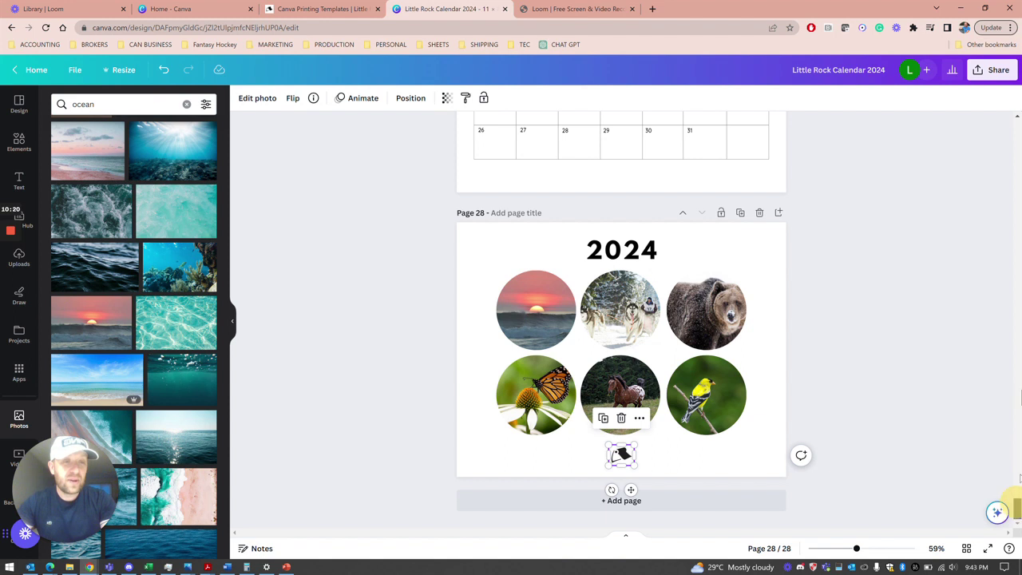
{"action": "left_click_drag", "start_coordinate": [1017, 504], "coordinate": [1016, 330]}
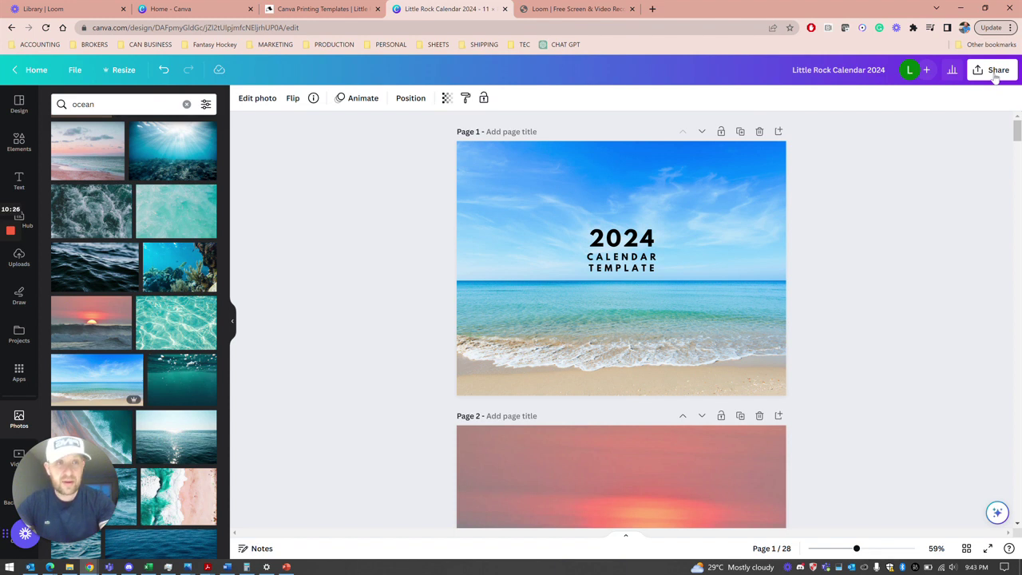
- Download all 28 pages as a PDF Print with crop marks, bleed and CMYK colour
{"action": "left_click", "coordinate": [996, 73]}
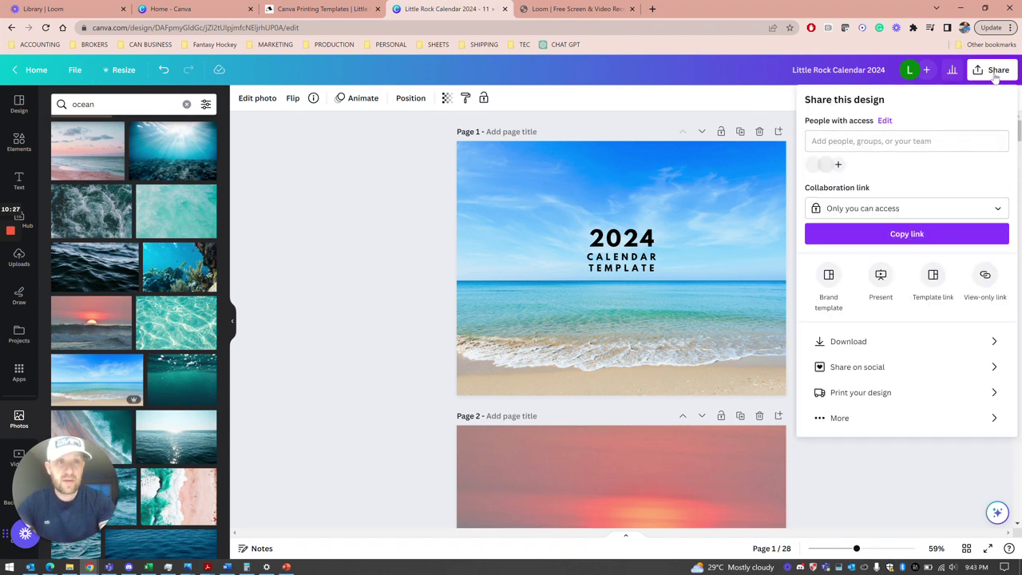
{"action": "left_click", "coordinate": [852, 343]}
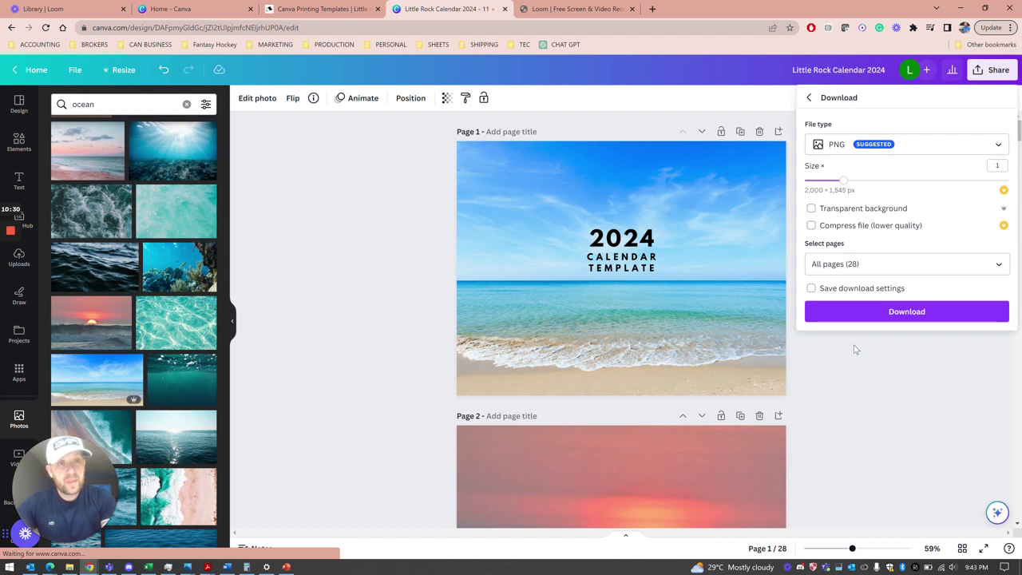
{"action": "left_click", "coordinate": [905, 152]}
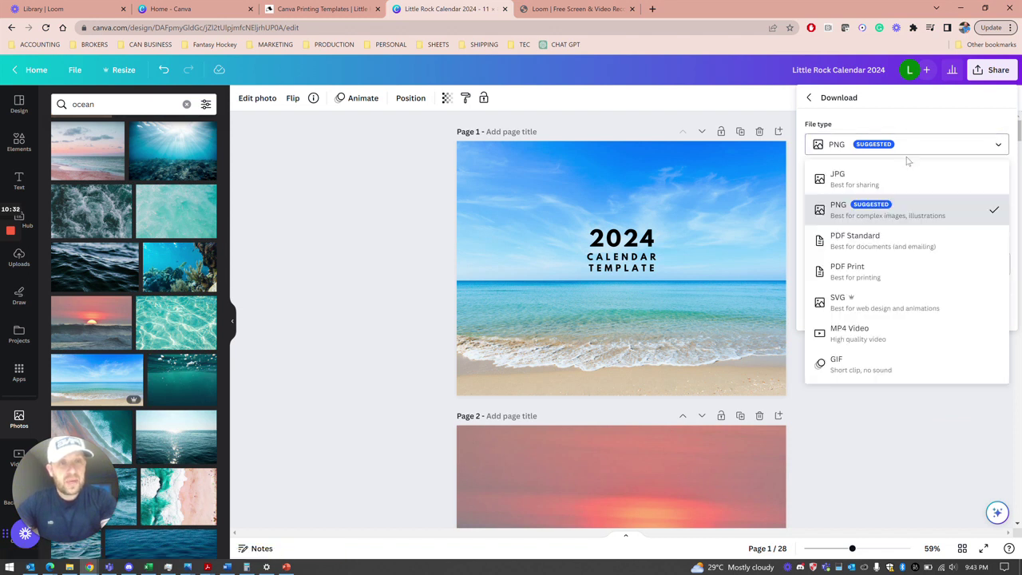
{"action": "left_click", "coordinate": [878, 271]}
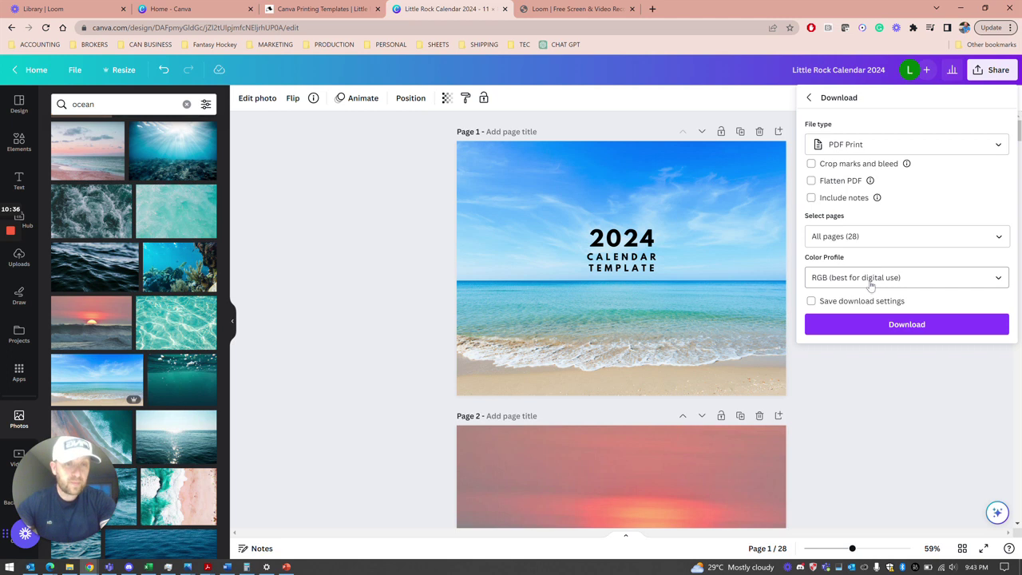
{"action": "left_click", "coordinate": [870, 283]}
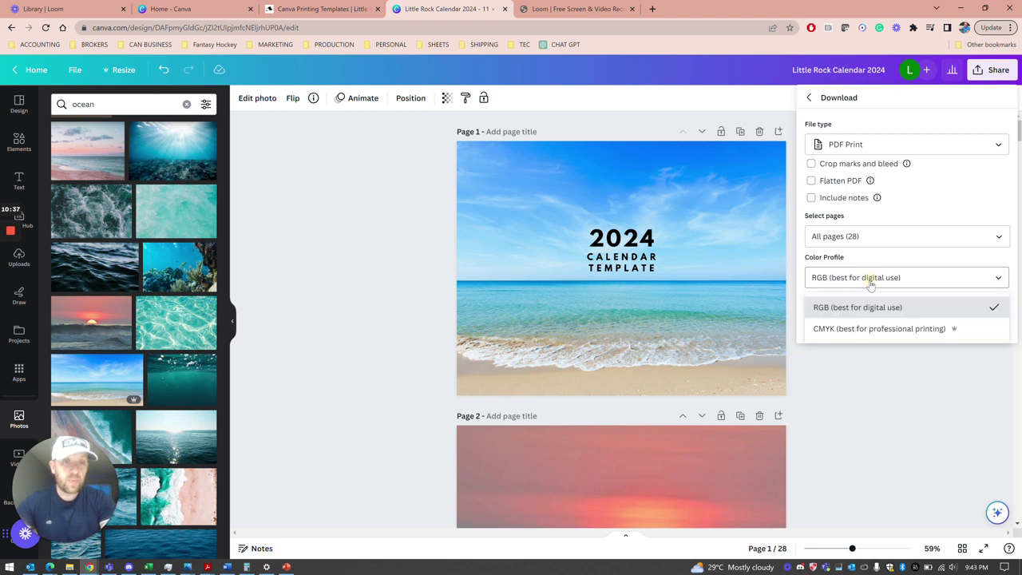
{"action": "left_click", "coordinate": [860, 327]}
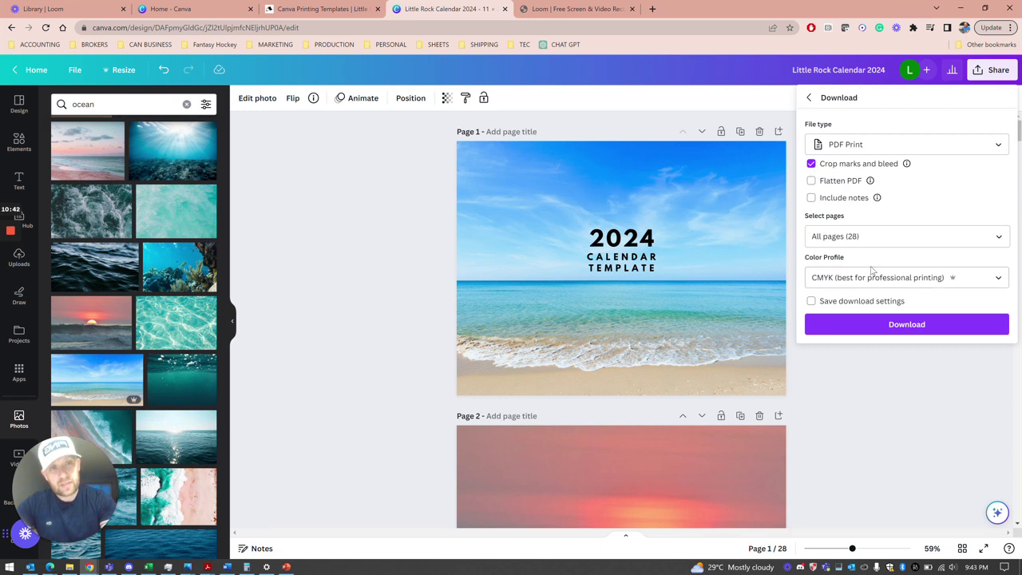
{"action": "left_click", "coordinate": [881, 324]}
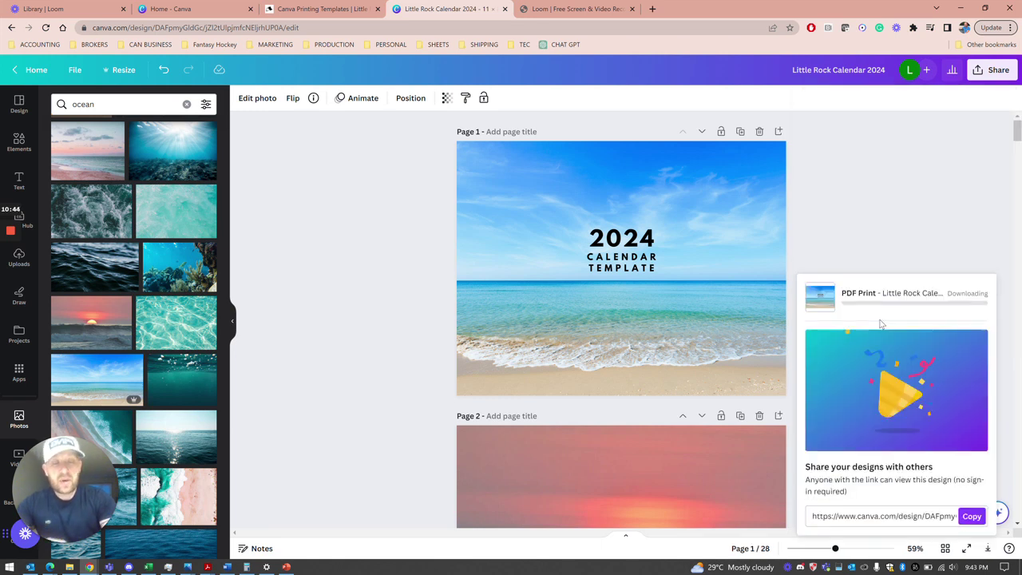
{"action": "left_click", "coordinate": [316, 11]}
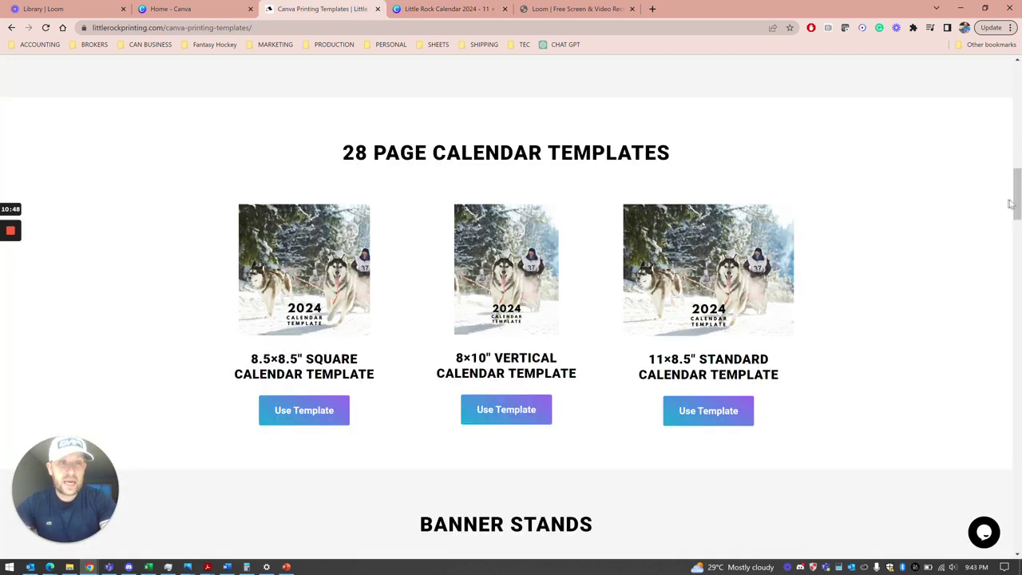
- Go to the Little Rock Printing site and open Calendars under 2024 Calendar Printing
{"action": "left_click_drag", "start_coordinate": [1010, 203], "coordinate": [1012, 62]}
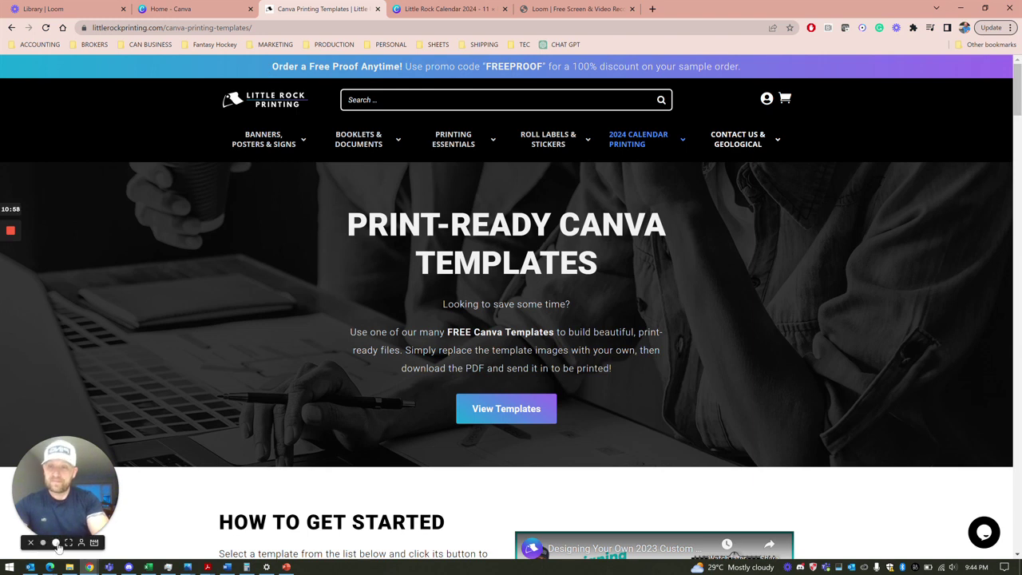
{"action": "left_click", "coordinate": [56, 543]}
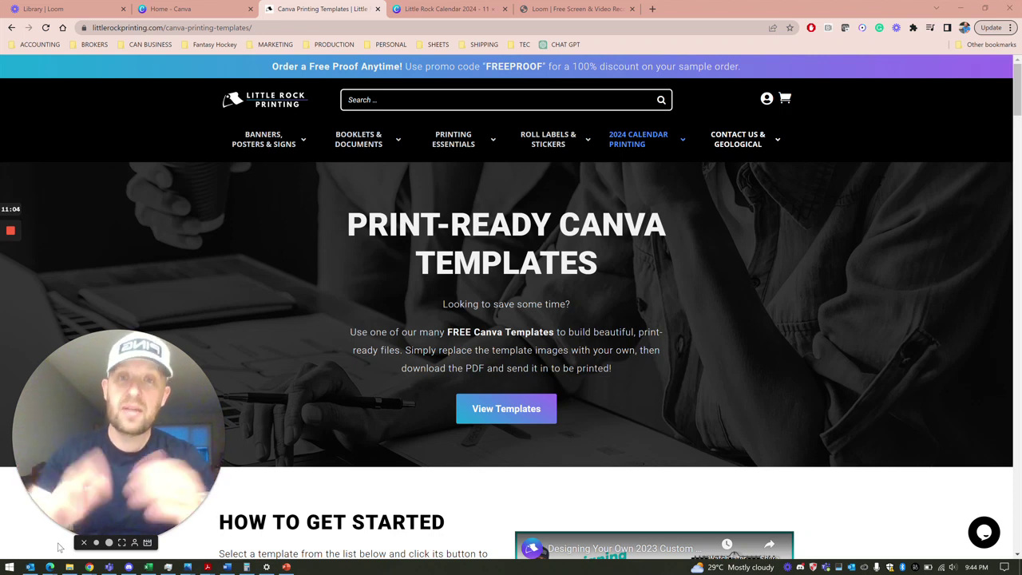
{"action": "mouse_move", "coordinate": [266, 567]}
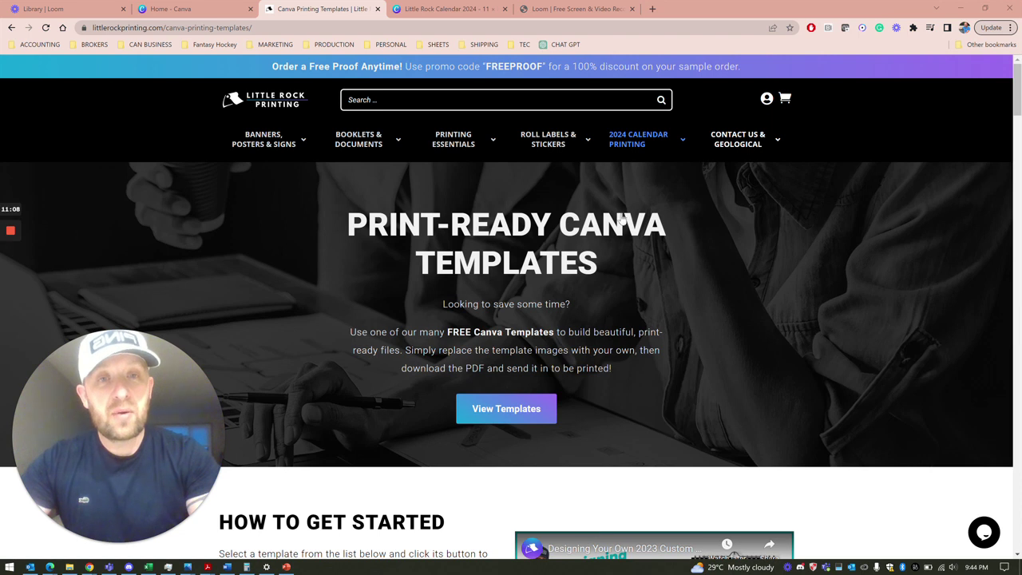
{"action": "mouse_move", "coordinate": [636, 147]}
{"action": "left_click", "coordinate": [343, 283]}
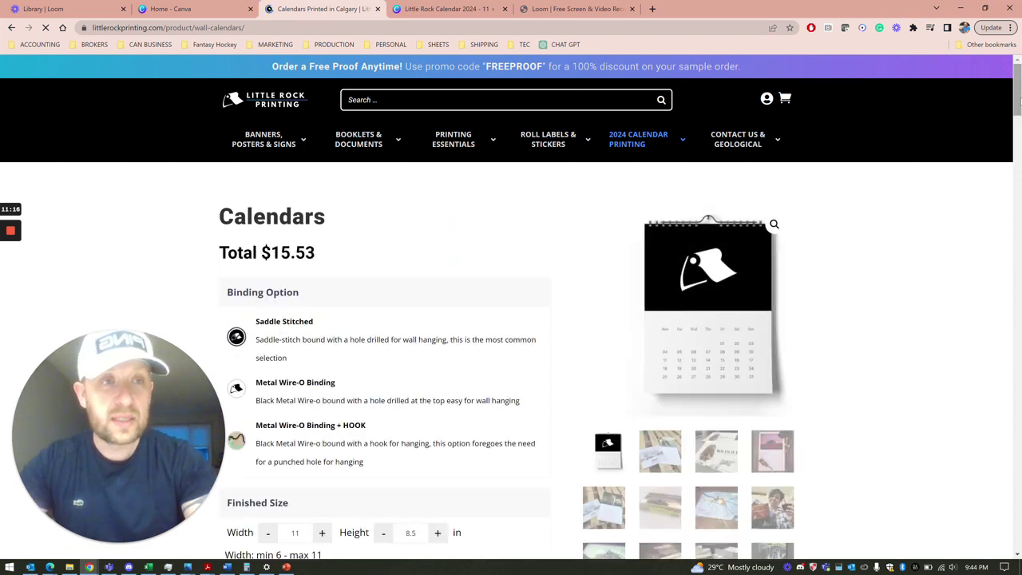
- Choose 11PT cover and one copy at 5-day turnaround for $11.19, then add it to the cart
{"action": "left_click_drag", "start_coordinate": [1018, 100], "coordinate": [1018, 124]}
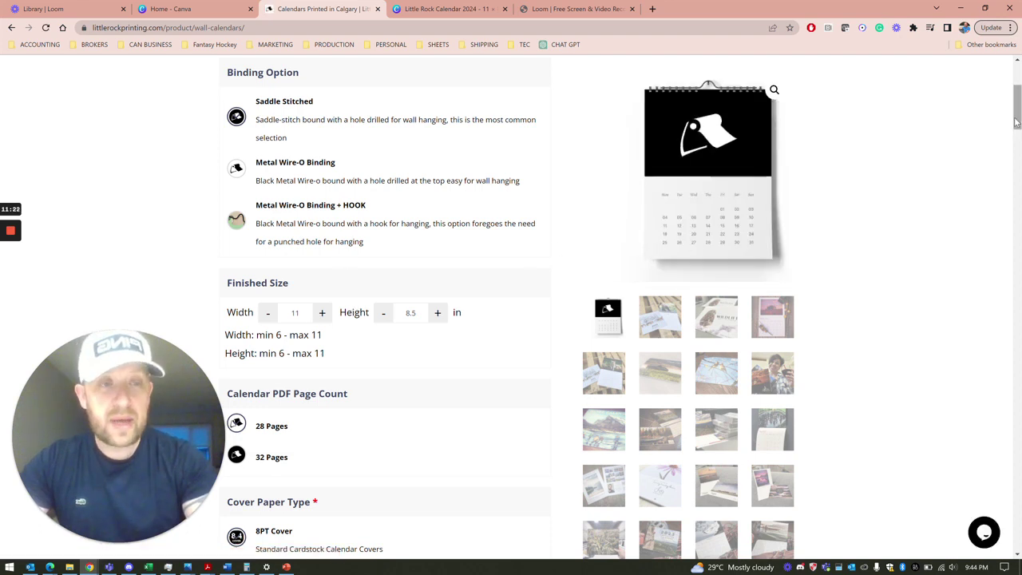
{"action": "left_click_drag", "start_coordinate": [1016, 121], "coordinate": [1012, 136]}
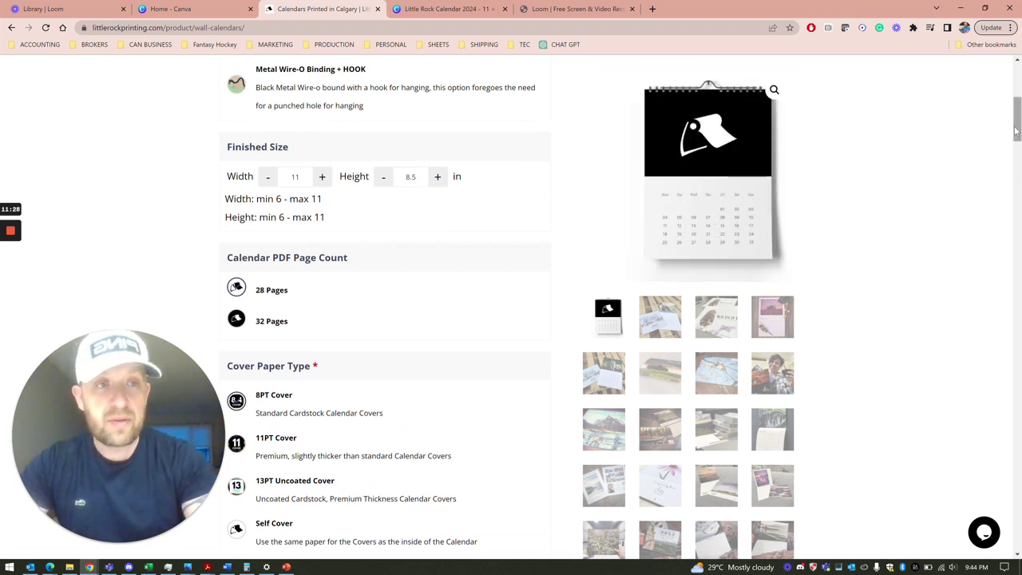
{"action": "left_click_drag", "start_coordinate": [1016, 130], "coordinate": [1014, 152]}
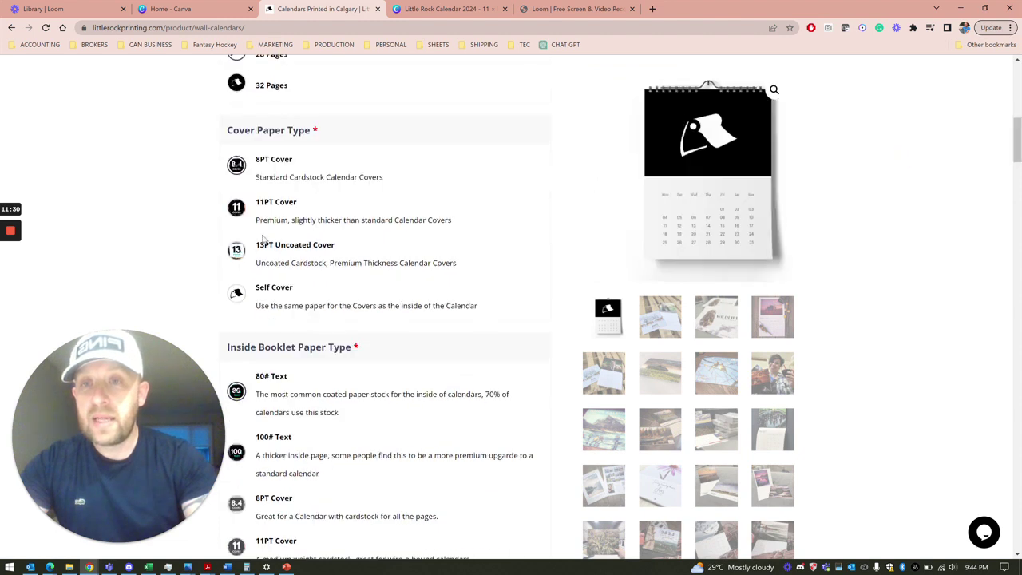
{"action": "left_click", "coordinate": [285, 206]}
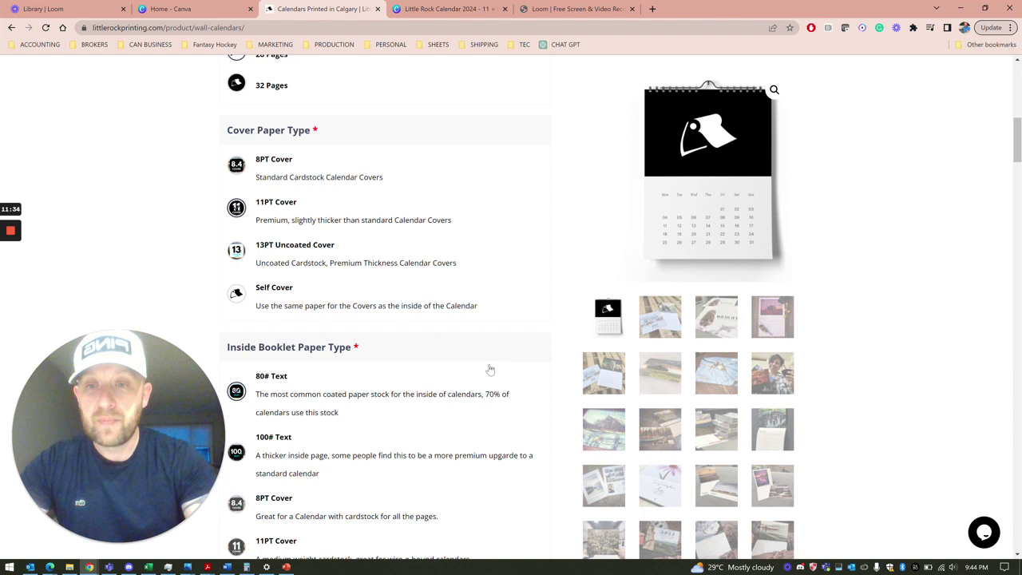
{"action": "left_click_drag", "start_coordinate": [1014, 146], "coordinate": [965, 205]}
{"action": "left_click", "coordinate": [655, 200]}
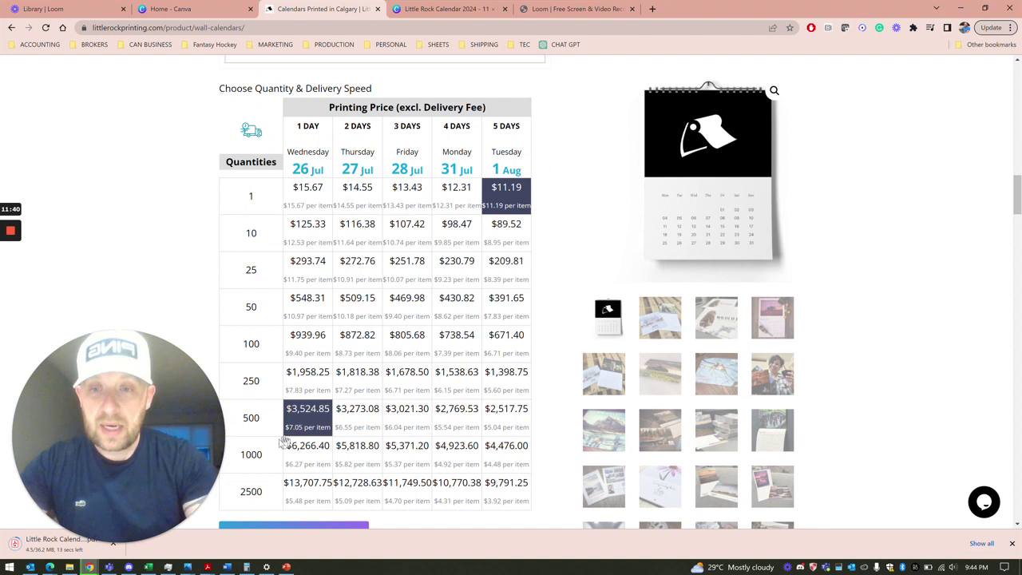
{"action": "scroll", "coordinate": [495, 395], "scroll_direction": "down", "scroll_amount": 2}
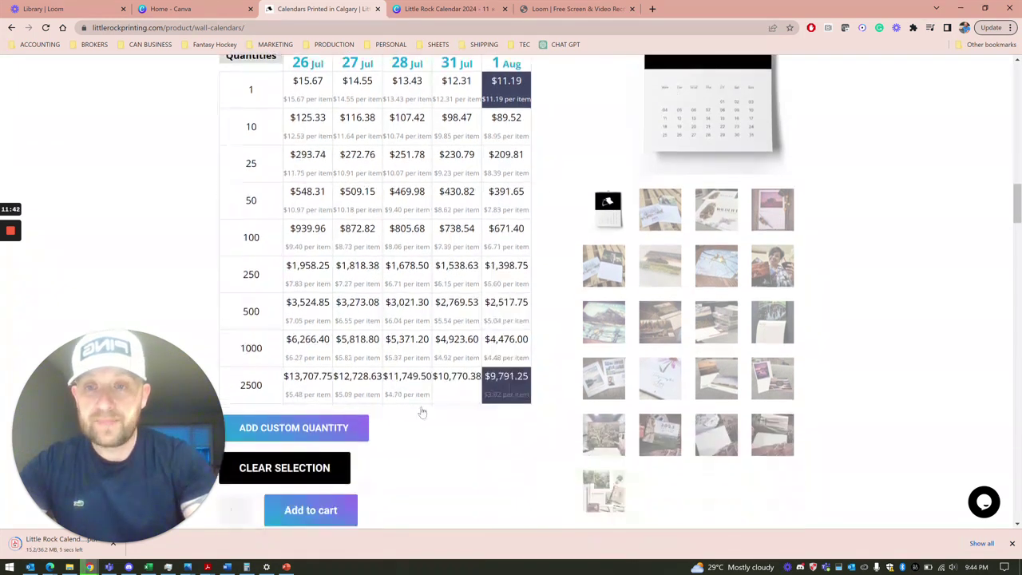
{"action": "left_click", "coordinate": [312, 510]}
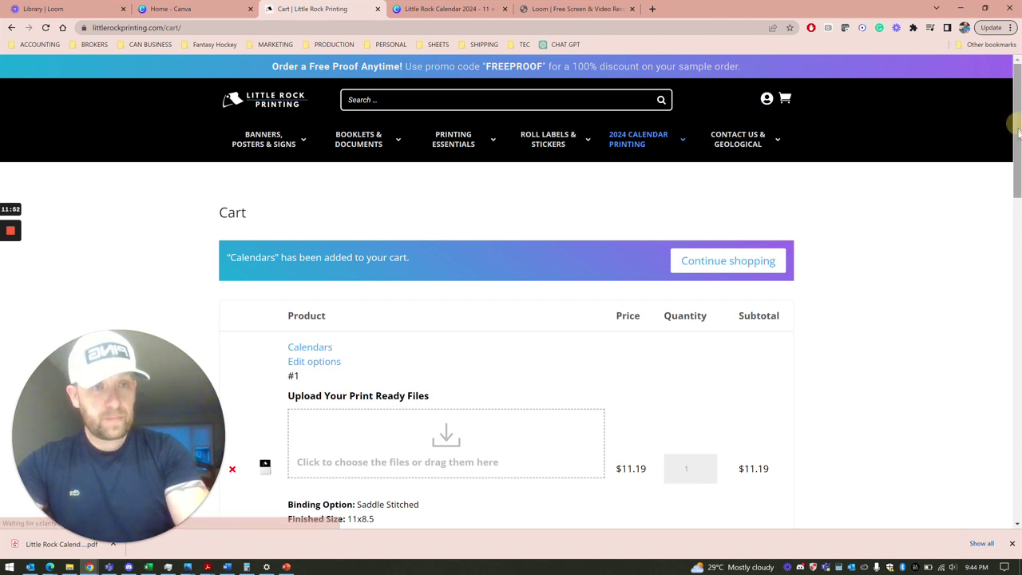
- Start uploading the Little Rock Calendar 2024 PDF, then cancel the file picker
{"action": "left_click_drag", "start_coordinate": [1018, 132], "coordinate": [1006, 200]}
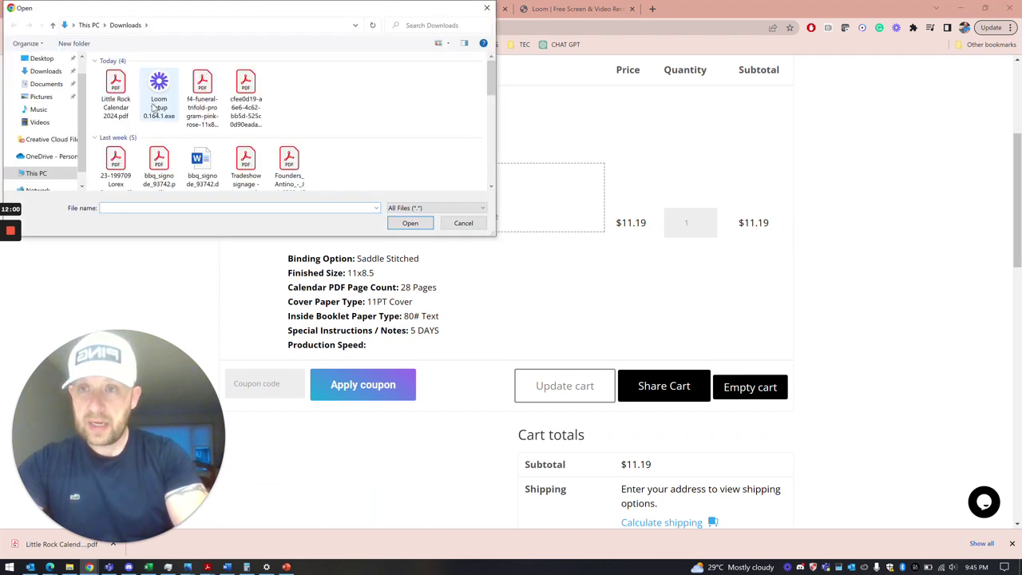
{"action": "left_click", "coordinate": [117, 100]}
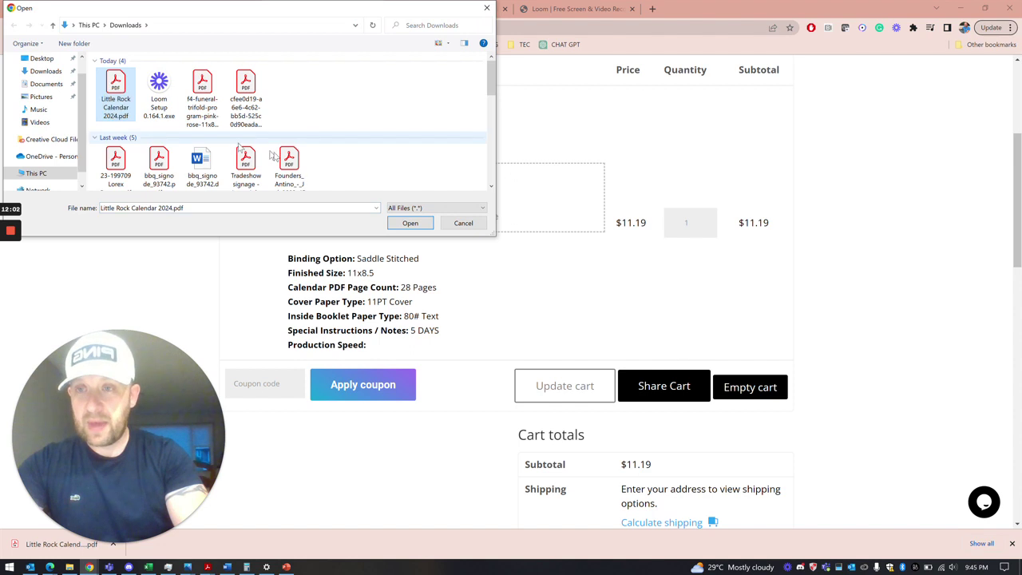
{"action": "left_click", "coordinate": [463, 222]}
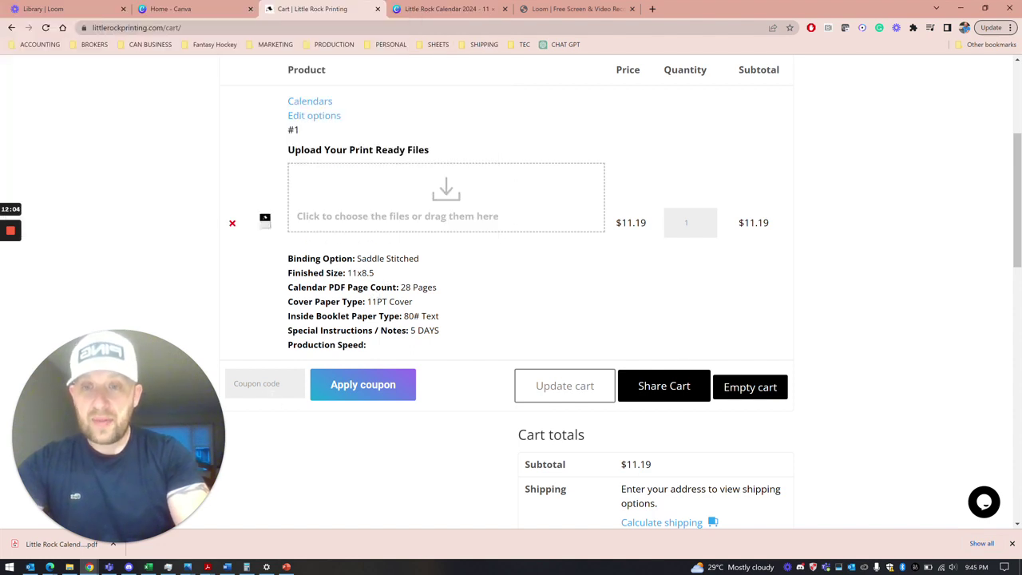
- Apply coupon code FREEPROOF to take $11.19 off the cart subtotal
{"action": "left_click", "coordinate": [272, 387]}
{"action": "type", "text": "FREEPROOF"}
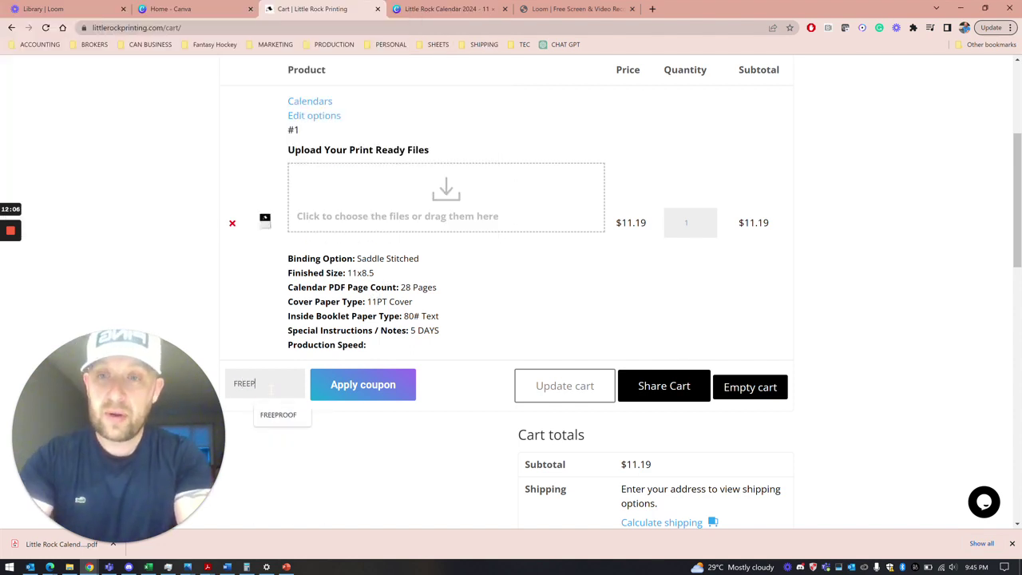
{"action": "left_click", "coordinate": [354, 381]}
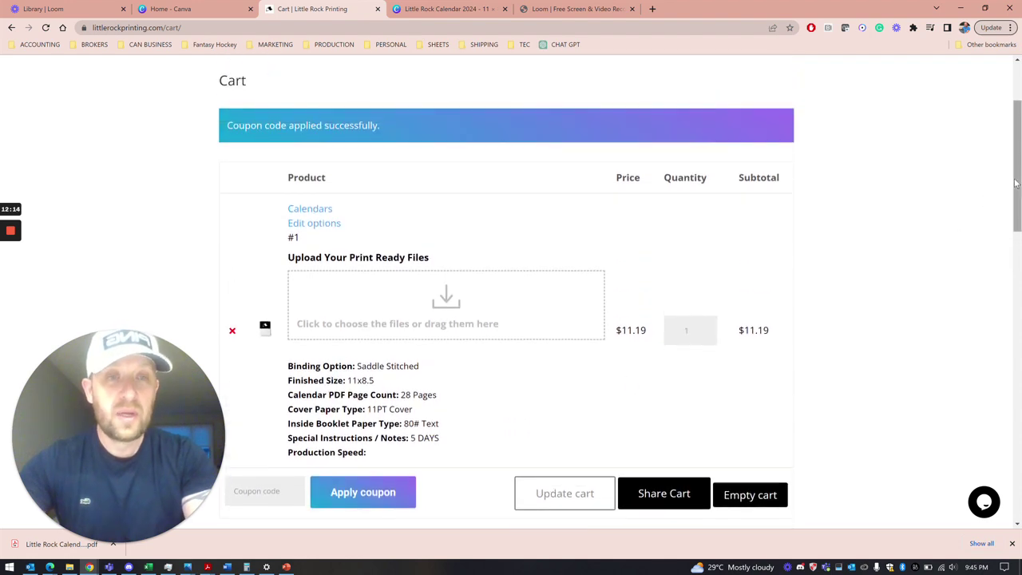
{"action": "left_click_drag", "start_coordinate": [1014, 201], "coordinate": [1015, 225]}
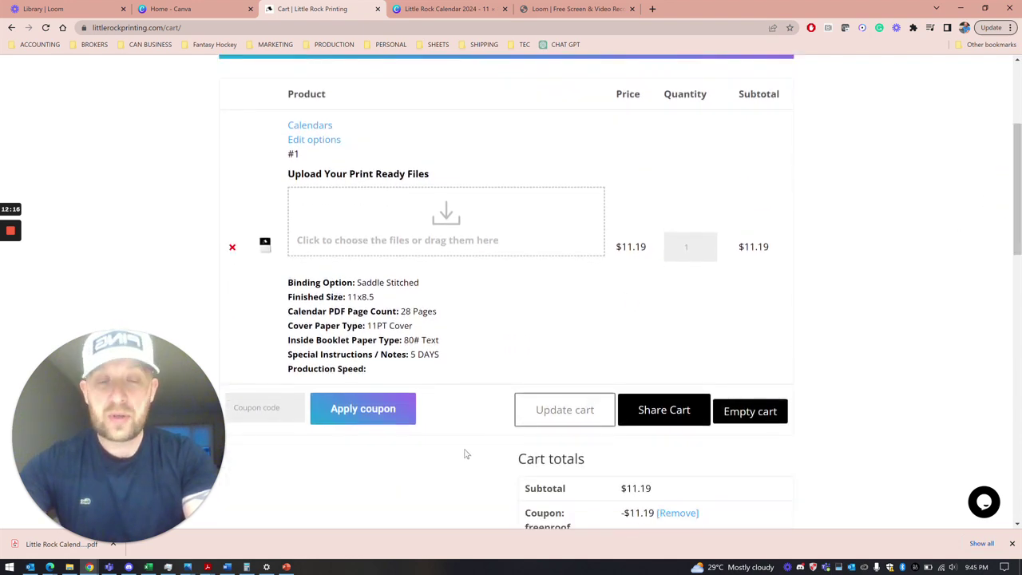